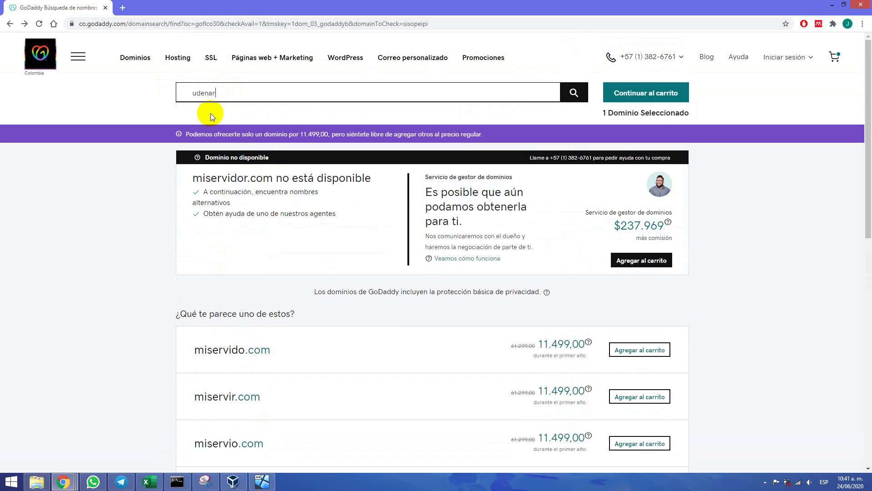
- Search GoDaddy for the domain name udenar and review the suggested alternative domains
{"action": "key", "text": "Return"}
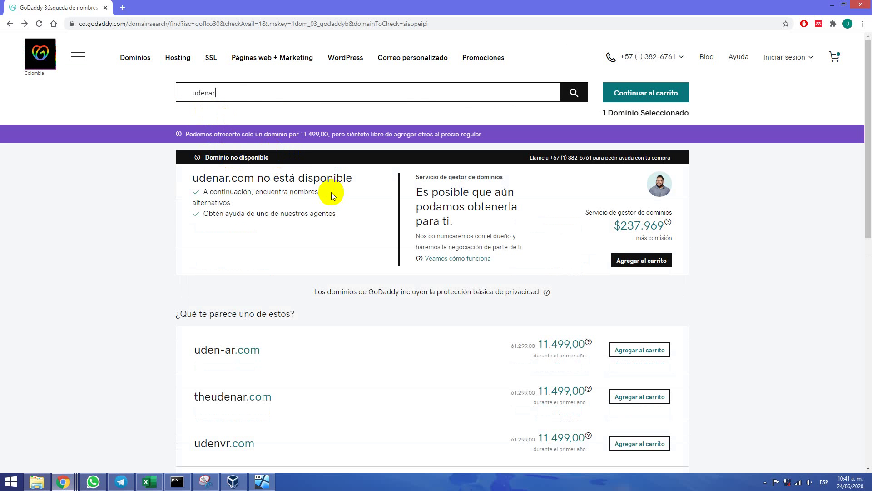
{"action": "scroll", "coordinate": [309, 212], "scroll_direction": "down", "scroll_amount": 3}
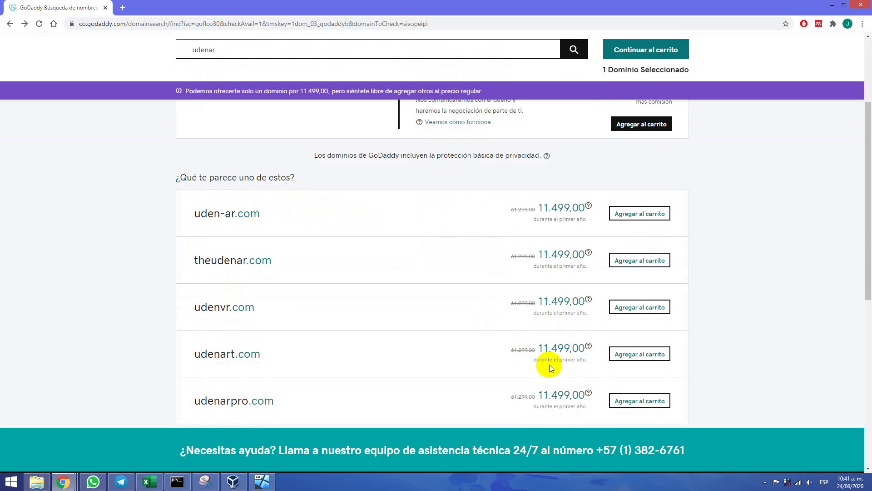
{"action": "scroll", "coordinate": [511, 314], "scroll_direction": "up", "scroll_amount": 3}
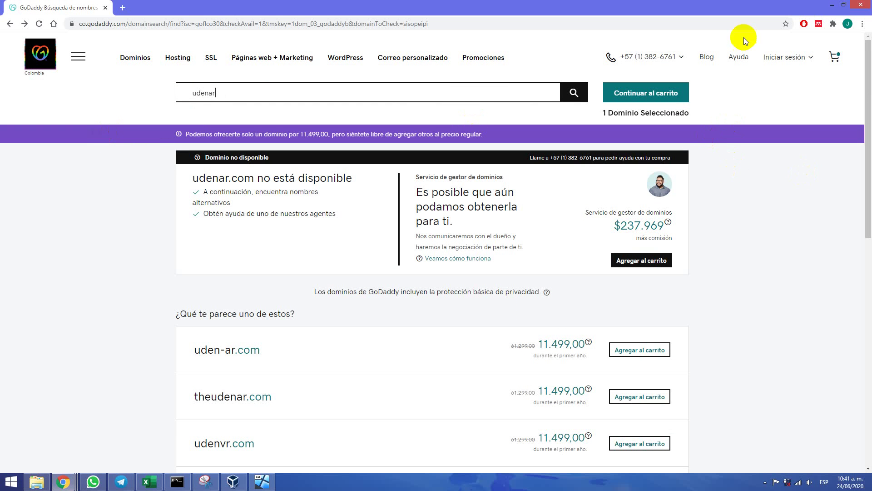
- Switch to the WS SOI virtual machine in VirtualBox and close the finished roles and features wizard
{"action": "left_click", "coordinate": [63, 481]}
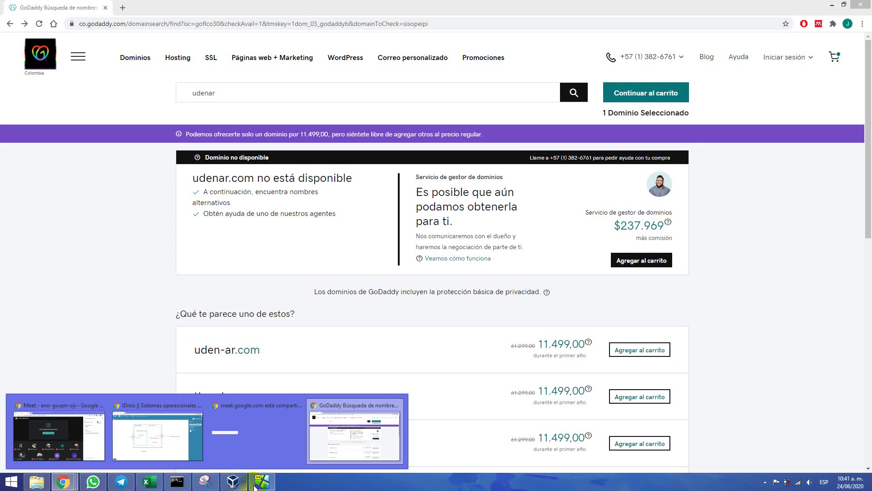
{"action": "left_click", "coordinate": [262, 482]}
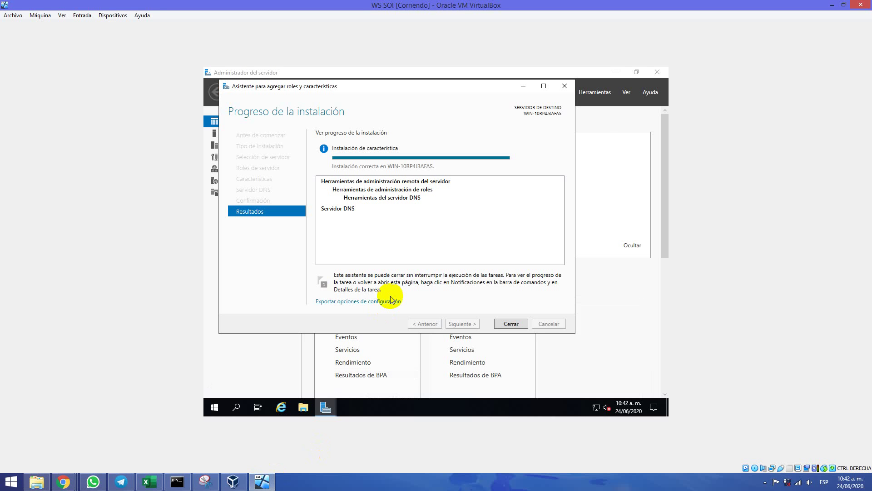
{"action": "left_click", "coordinate": [391, 300]}
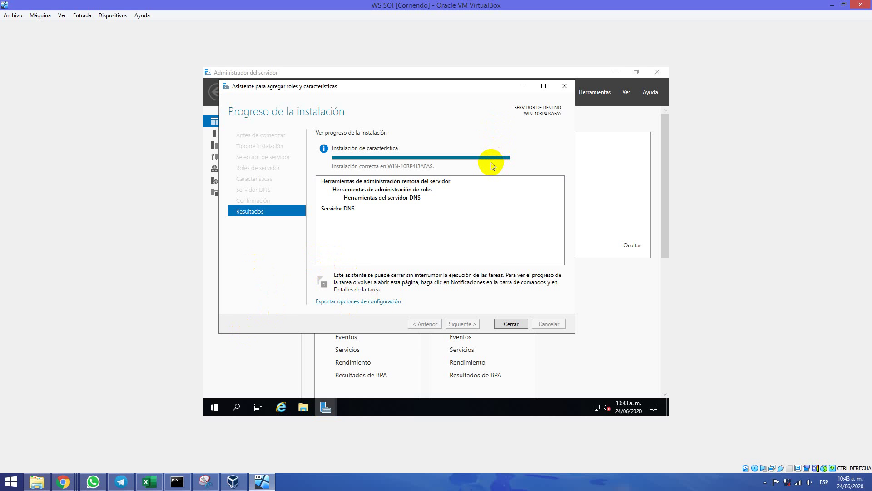
{"action": "mouse_move", "coordinate": [492, 161]}
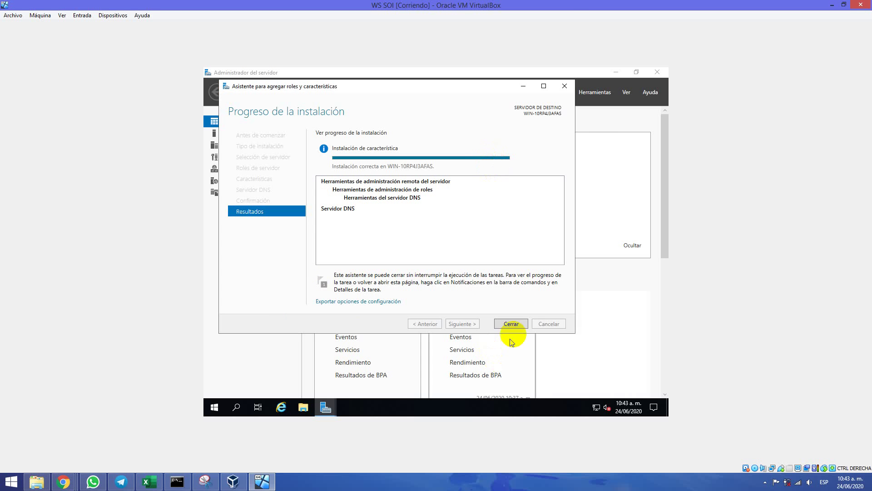
{"action": "left_click", "coordinate": [518, 326]}
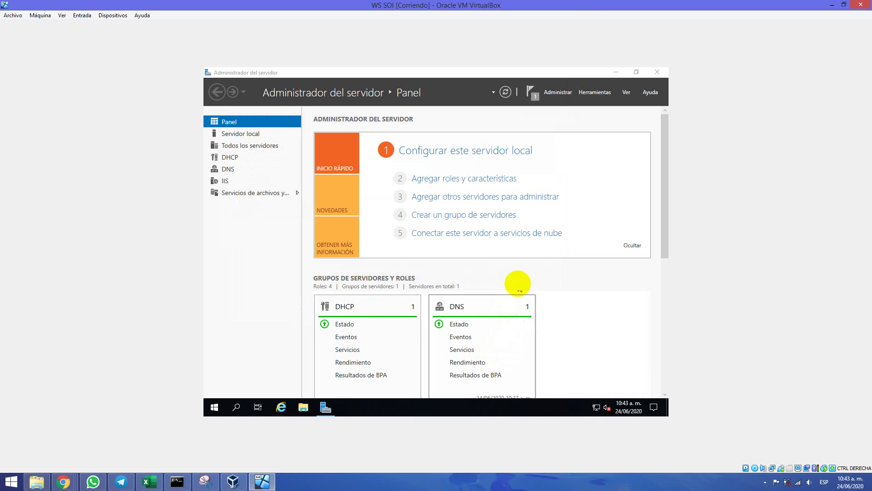
- Open the DNS management console from Server Manager and maximize its window
{"action": "left_click", "coordinate": [531, 101]}
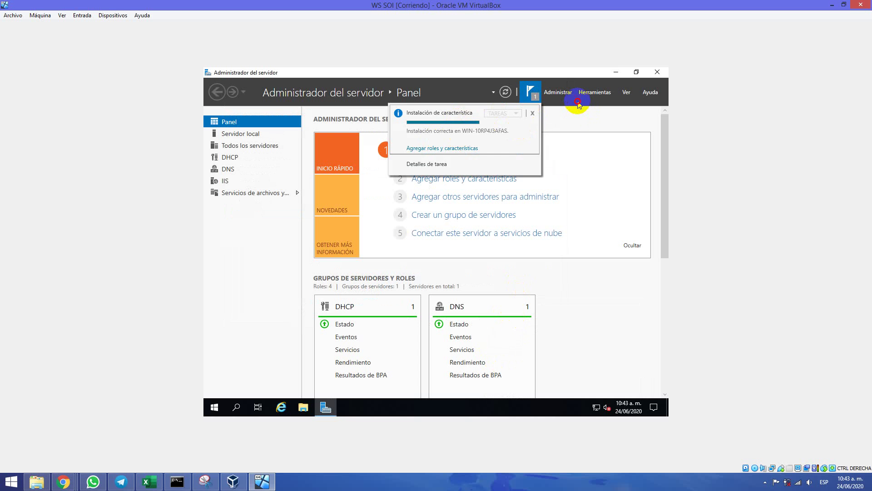
{"action": "left_click", "coordinate": [594, 94]}
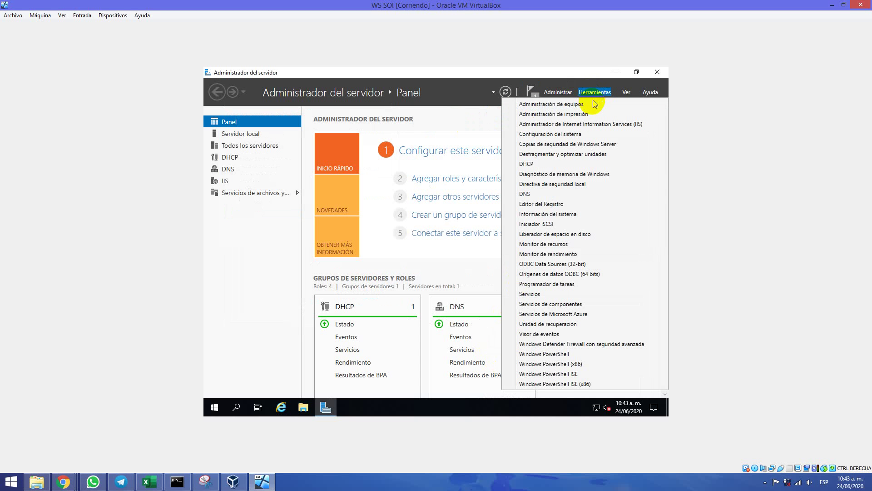
{"action": "left_click", "coordinate": [544, 195]}
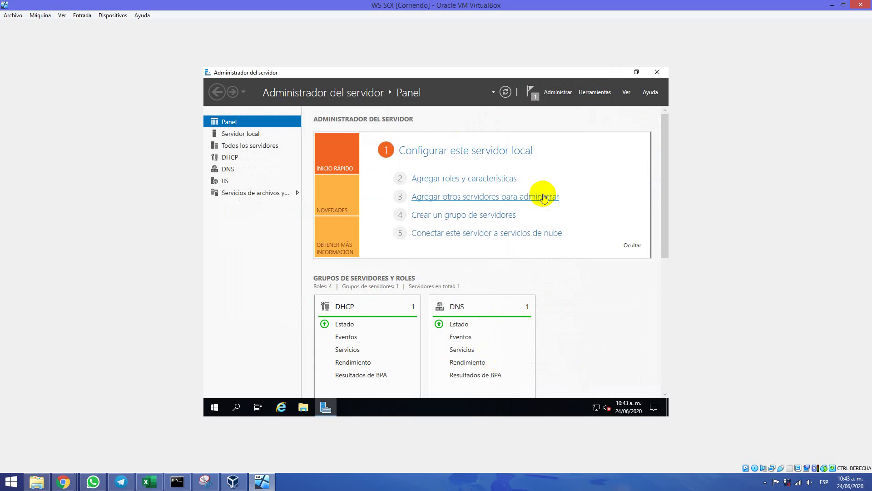
{"action": "left_click", "coordinate": [227, 168]}
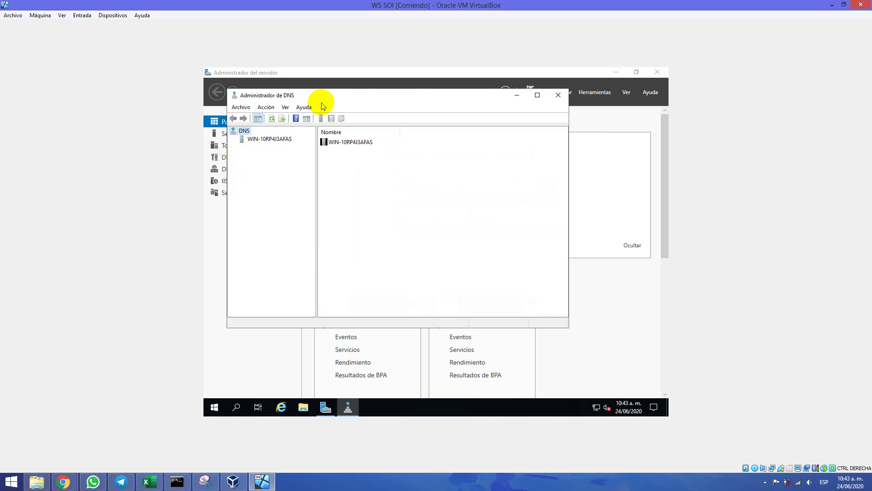
{"action": "left_click_drag", "start_coordinate": [321, 97], "coordinate": [419, 109]}
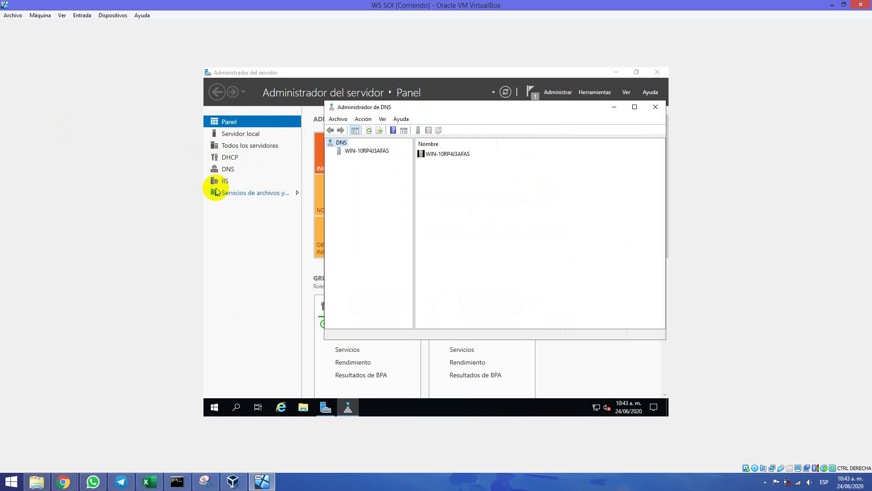
{"action": "left_click", "coordinate": [634, 108]}
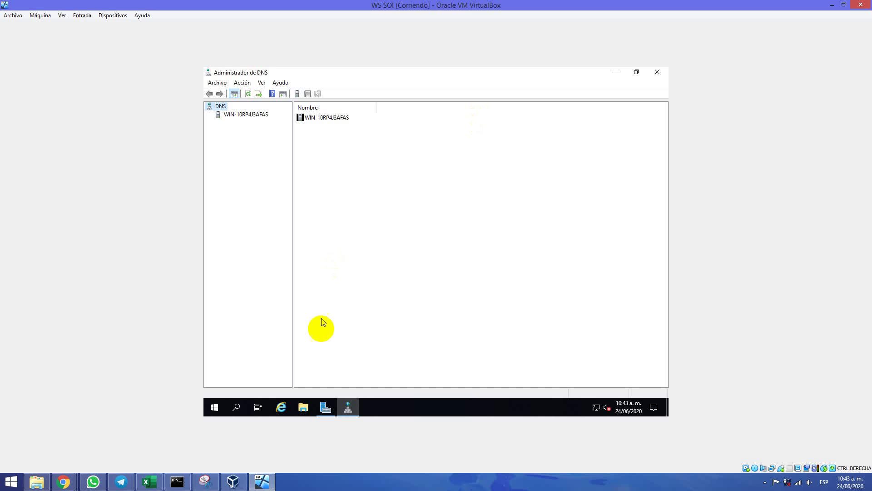
- Look up sisopeipi.com in Internet Explorer on the virtual machine
{"action": "left_click", "coordinate": [281, 409]}
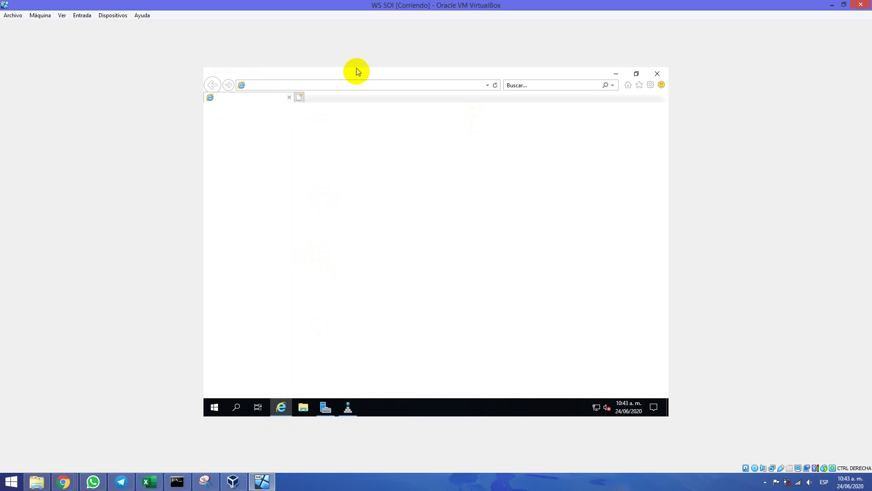
{"action": "left_click", "coordinate": [357, 86]}
{"action": "type", "text": "sis"}
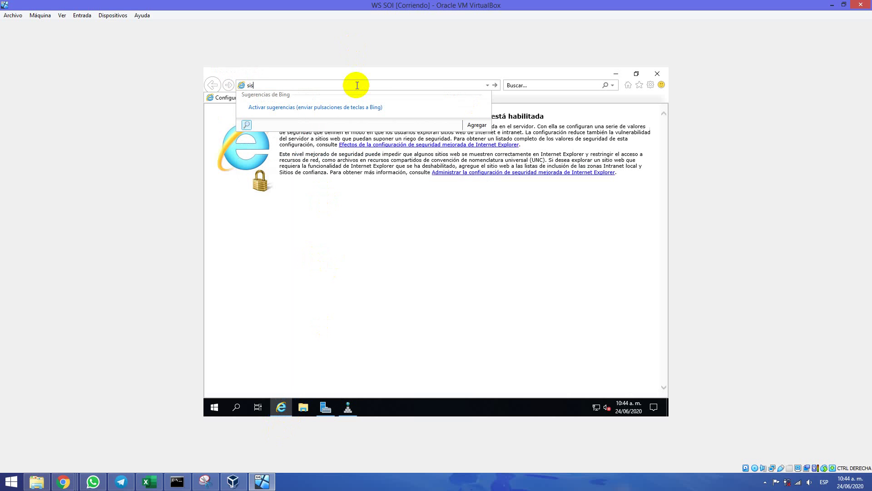
{"action": "type", "text": "opeipi.com"}
{"action": "key", "text": "Escape"}
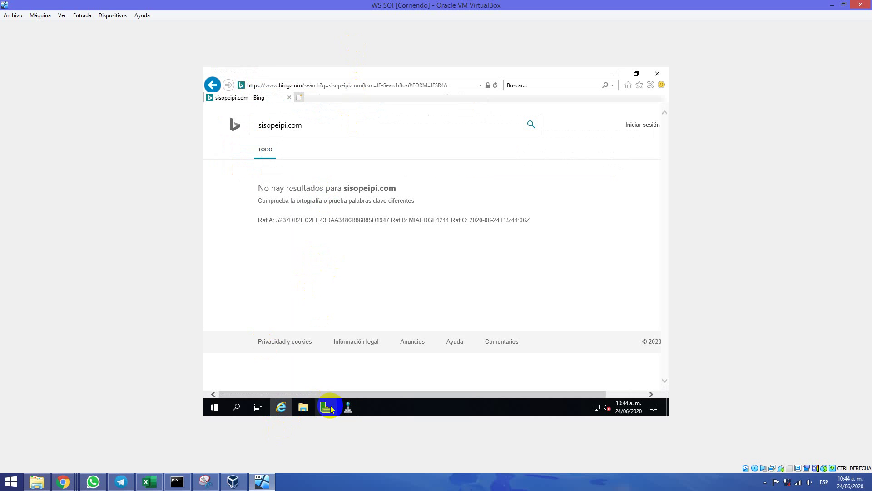
- Return to the DNS management console and expand the WIN-10RP4J3AFAS server node
{"action": "left_click", "coordinate": [348, 409]}
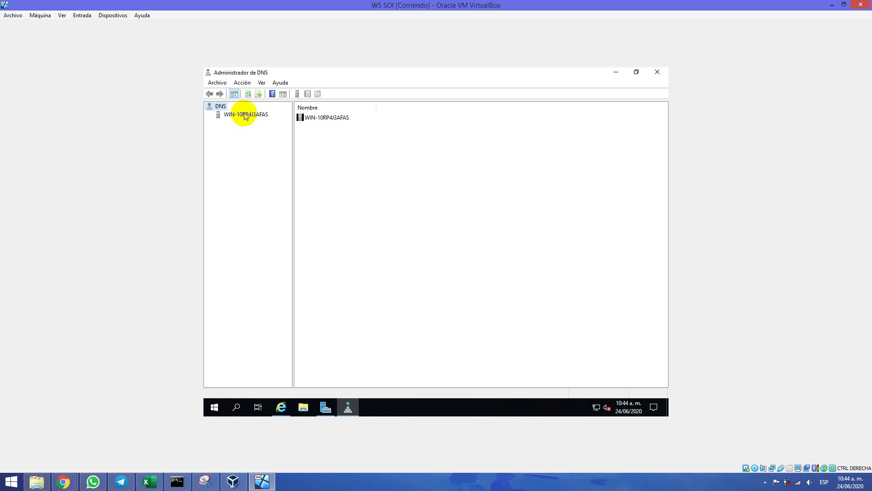
{"action": "left_click", "coordinate": [244, 116]}
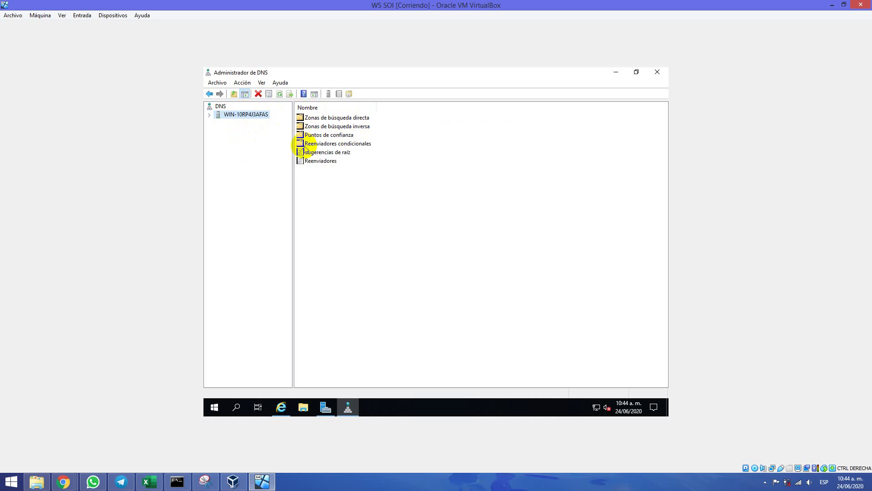
{"action": "left_click", "coordinate": [209, 115]}
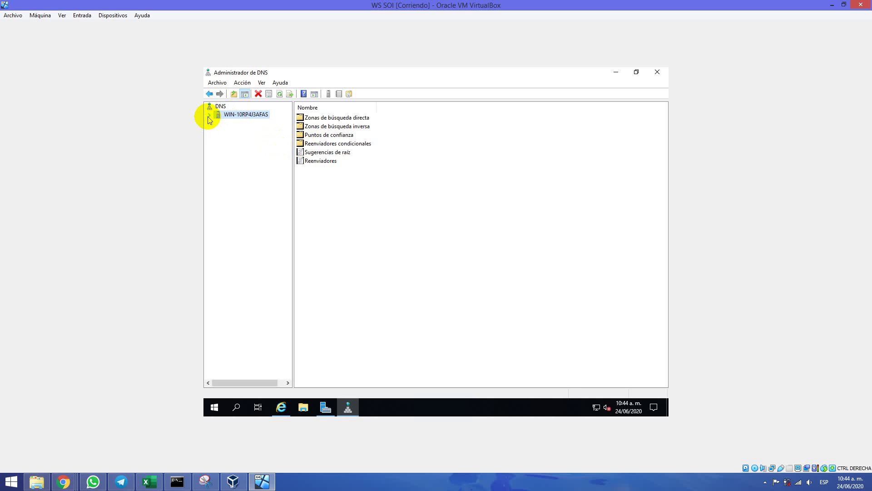
{"action": "right_click", "coordinate": [252, 117]}
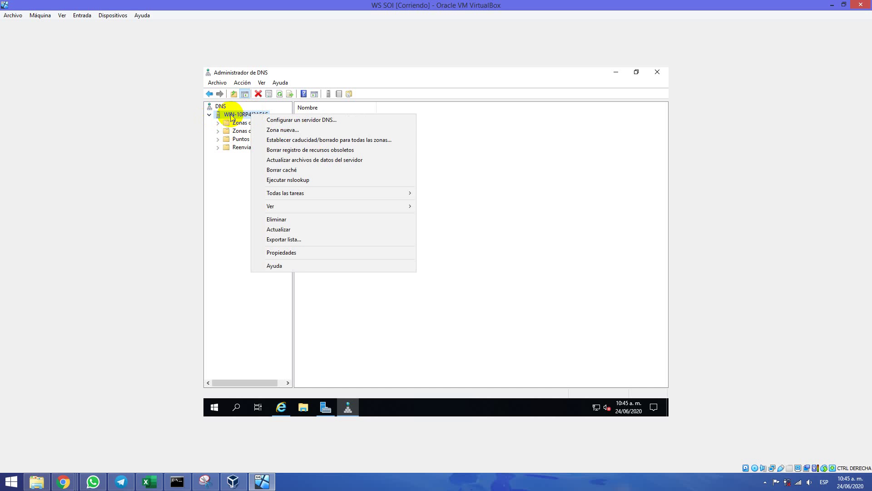
{"action": "right_click", "coordinate": [231, 117]}
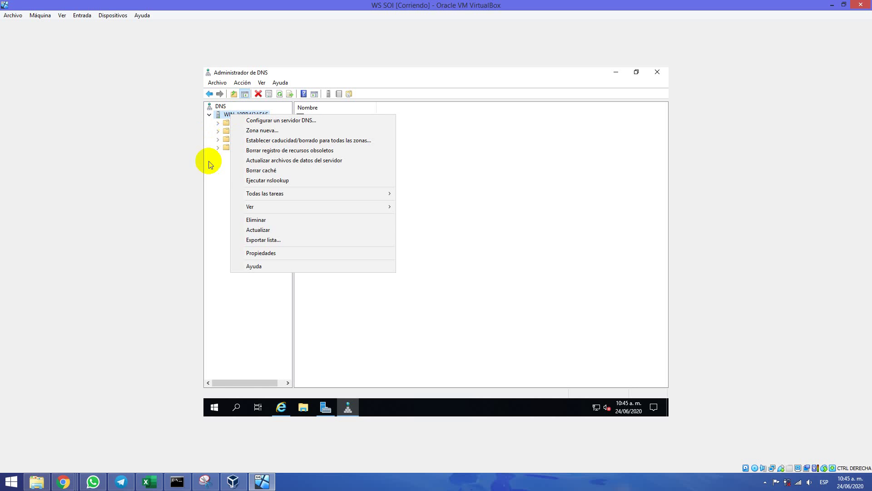
{"action": "left_click", "coordinate": [231, 118]}
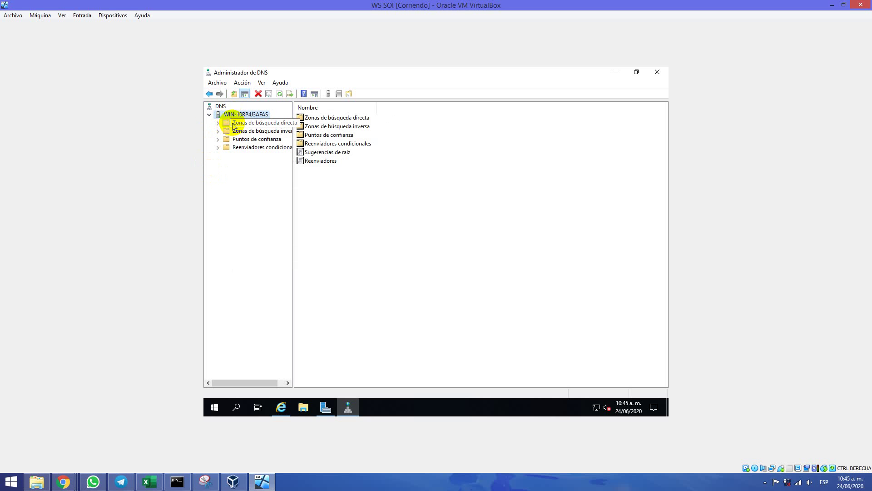
{"action": "right_click", "coordinate": [235, 123]}
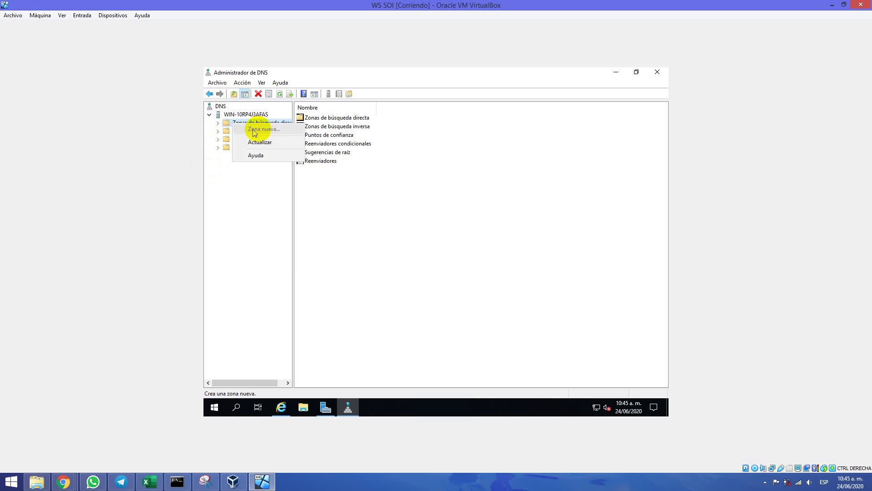
{"action": "left_click", "coordinate": [210, 164]}
{"action": "right_click", "coordinate": [251, 134]}
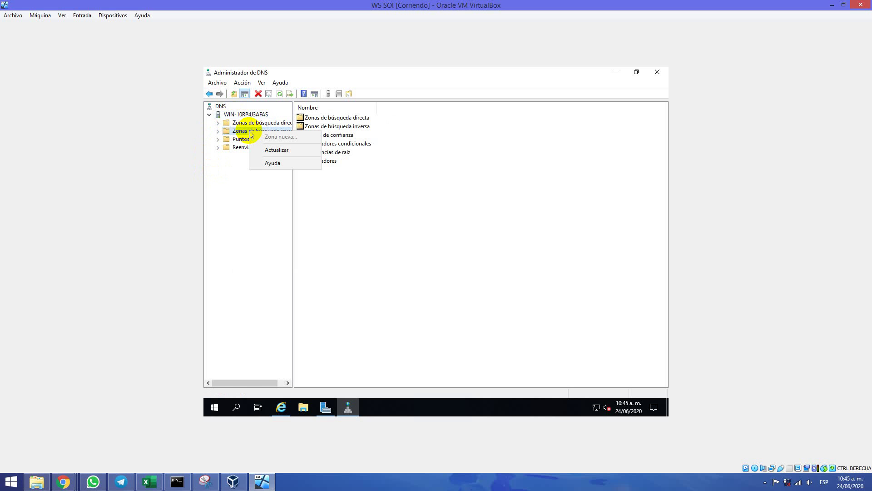
- Start configuring the DNS server with "Crear una zona de búsqueda directa", keeping the zone maintained by this server
{"action": "right_click", "coordinate": [244, 115]}
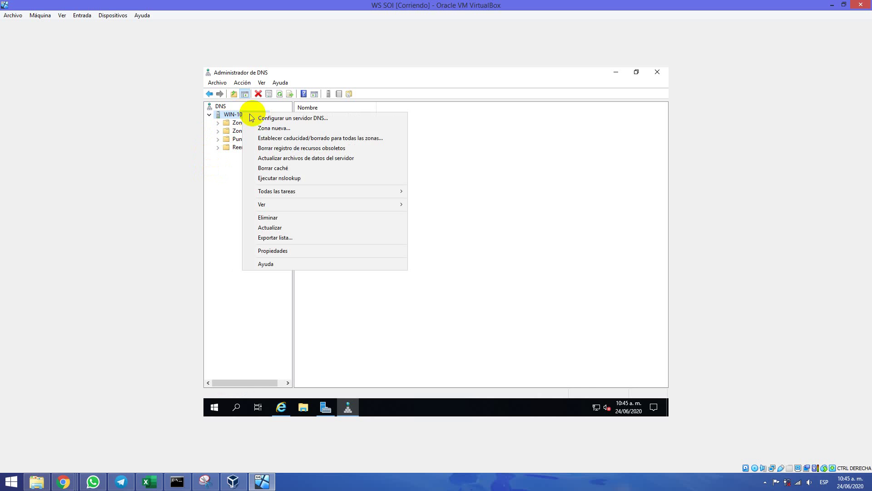
{"action": "left_click", "coordinate": [316, 119]}
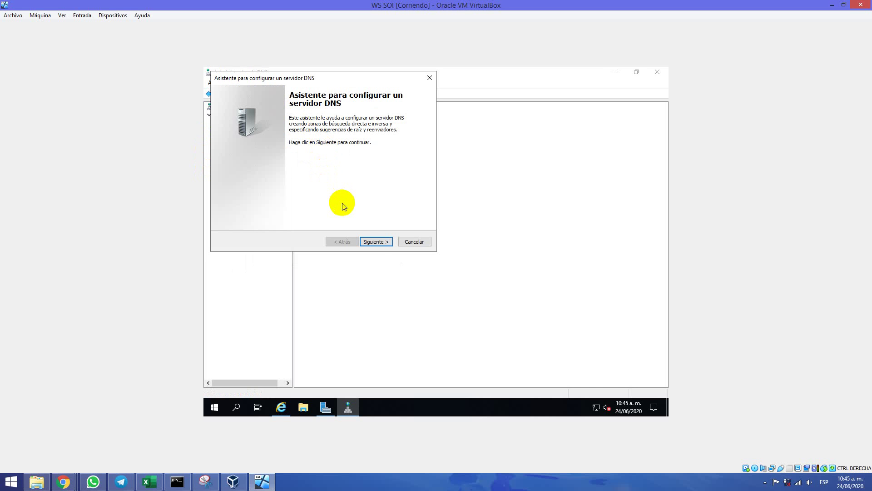
{"action": "left_click", "coordinate": [376, 241]}
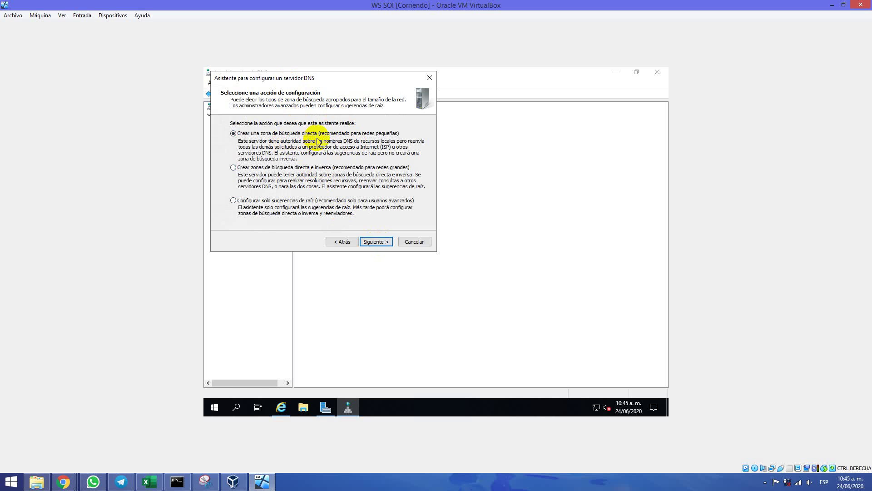
{"action": "left_click", "coordinate": [385, 241]}
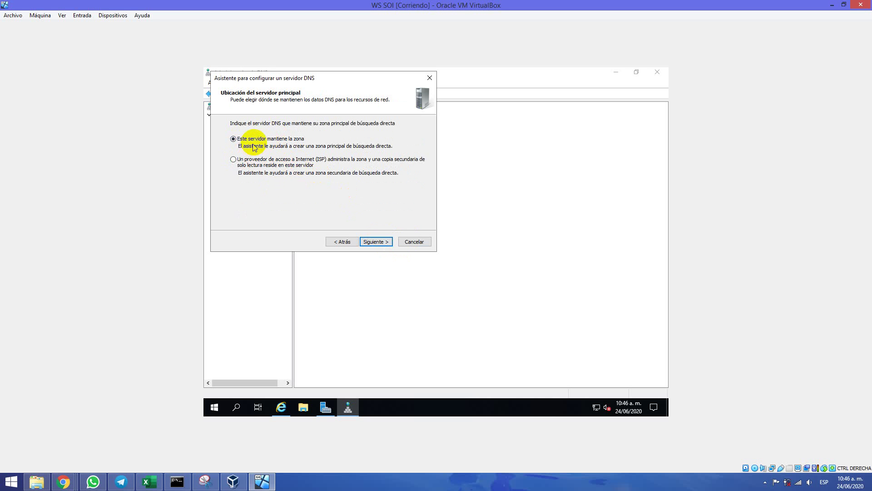
{"action": "left_click", "coordinate": [375, 243]}
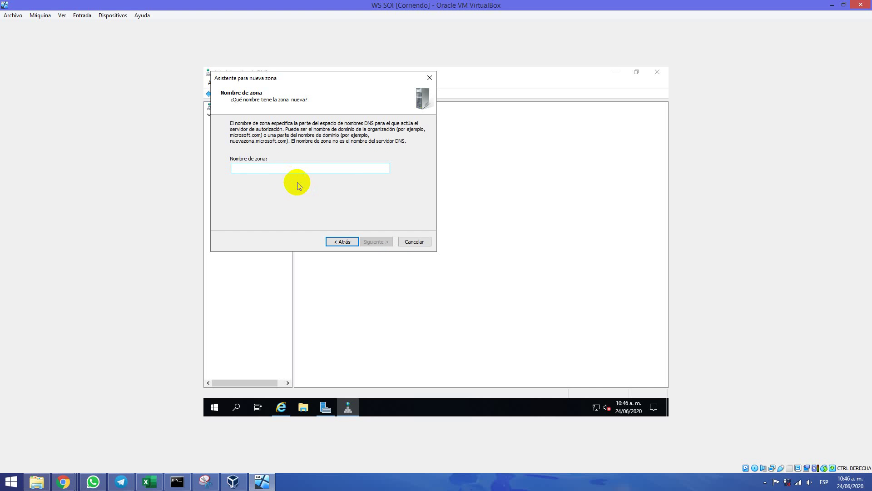
- Name the new forward lookup zone sisopeipi.com and proceed to its zone file settings
{"action": "type", "text": "s"}
{"action": "key", "text": "BackSpace"}
{"action": "type", "text": "sisopeipi"}
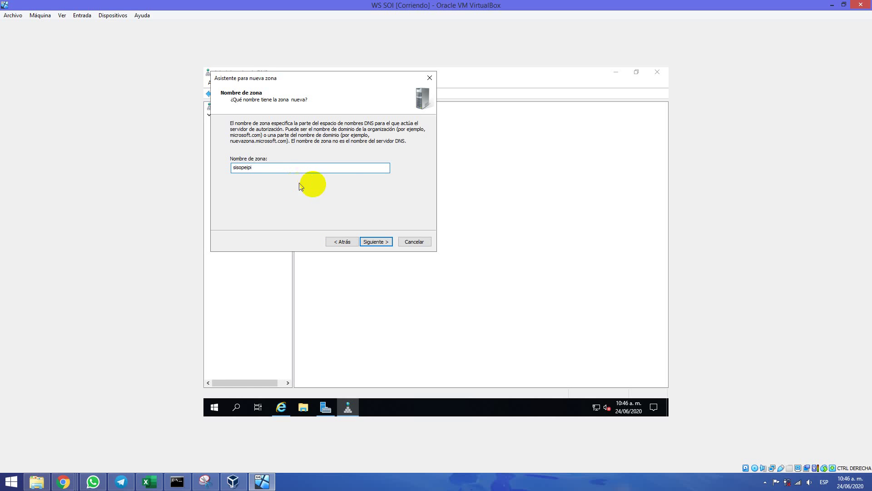
{"action": "left_click", "coordinate": [373, 242]}
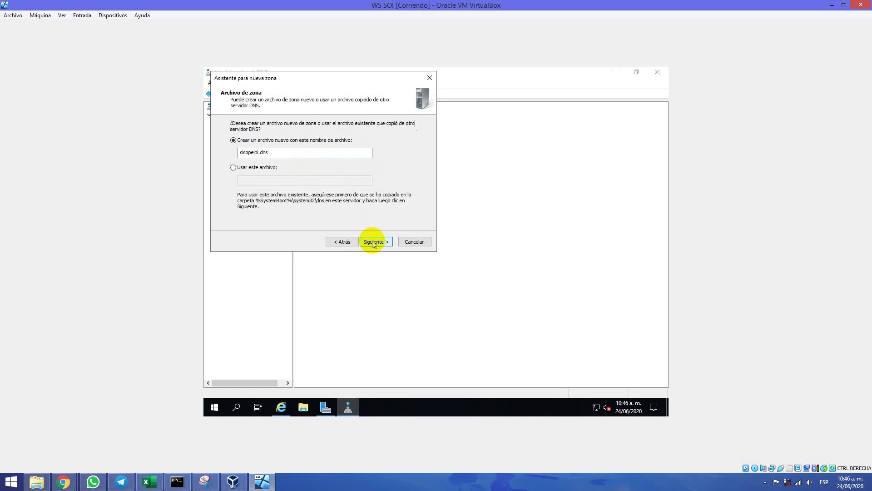
{"action": "left_click", "coordinate": [341, 242]}
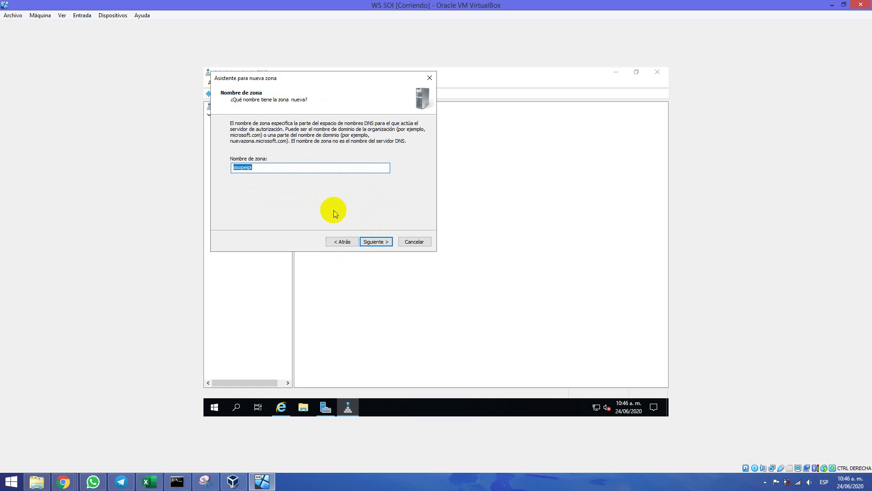
{"action": "key", "text": "End"}
{"action": "type", "text": ".com"}
{"action": "left_click", "coordinate": [374, 242]}
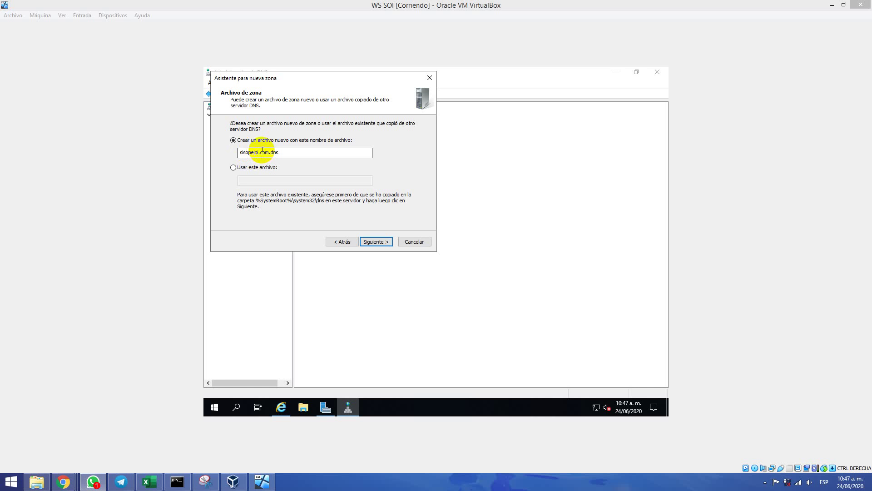
{"action": "left_click", "coordinate": [277, 150]}
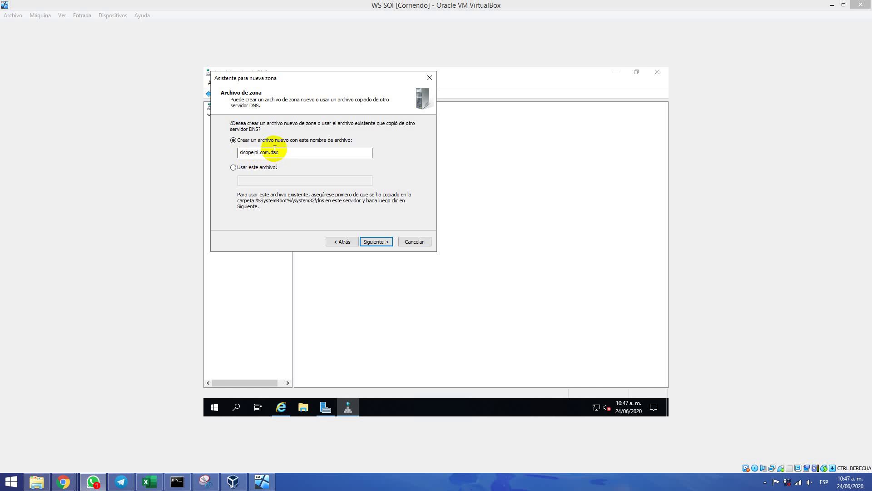
- Create the zone file as sisopeipi.com.dns and keep "No admitir actualizaciones dinámicas" for the new zone
{"action": "left_click", "coordinate": [372, 244]}
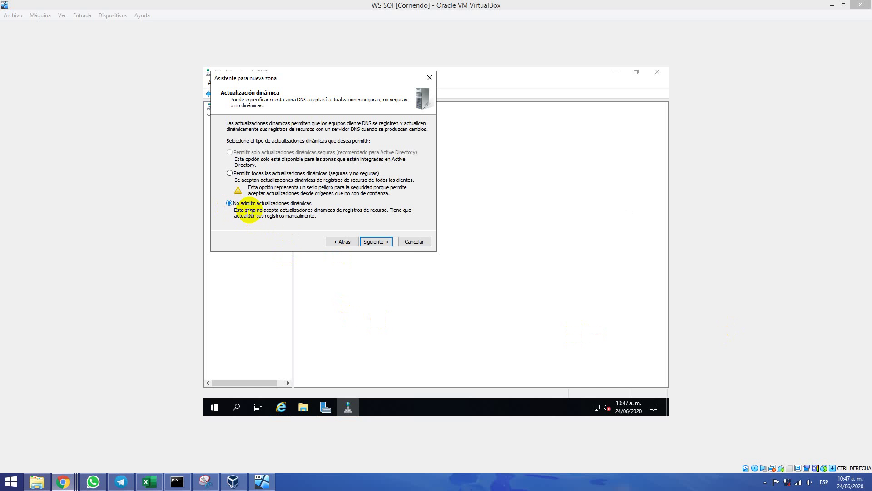
{"action": "left_click", "coordinate": [377, 241]}
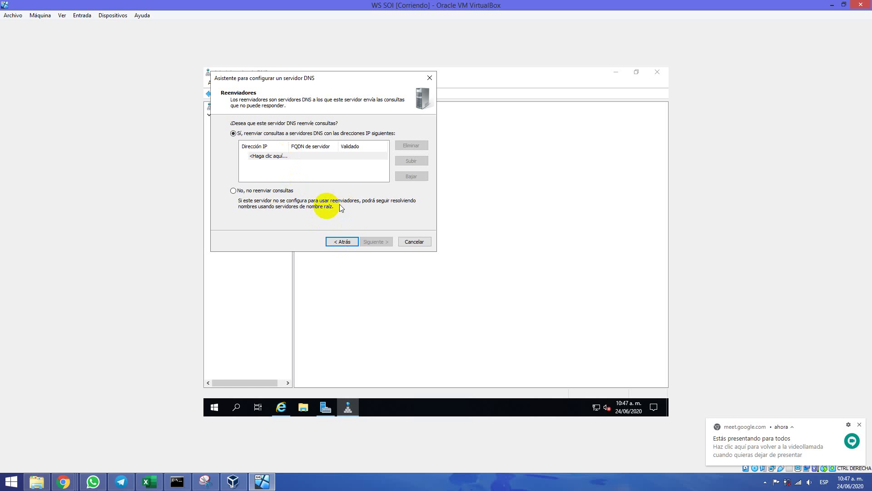
{"action": "left_click", "coordinate": [275, 155]}
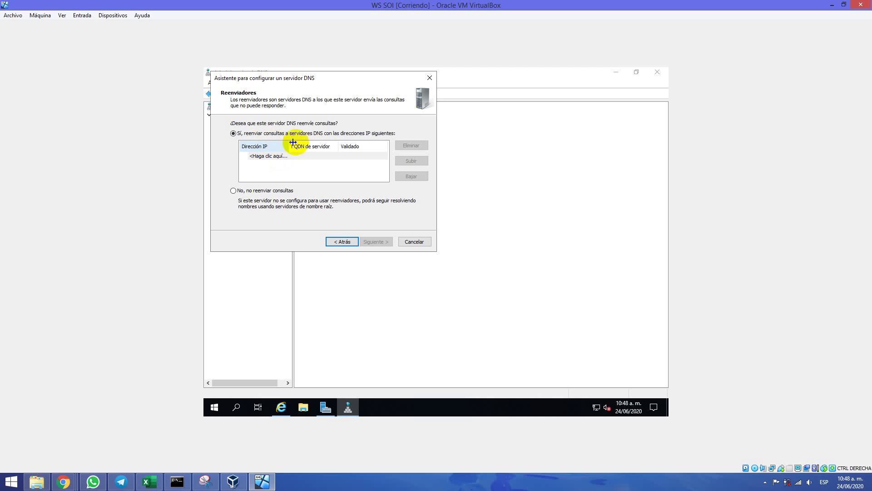
{"action": "left_click", "coordinate": [273, 156]}
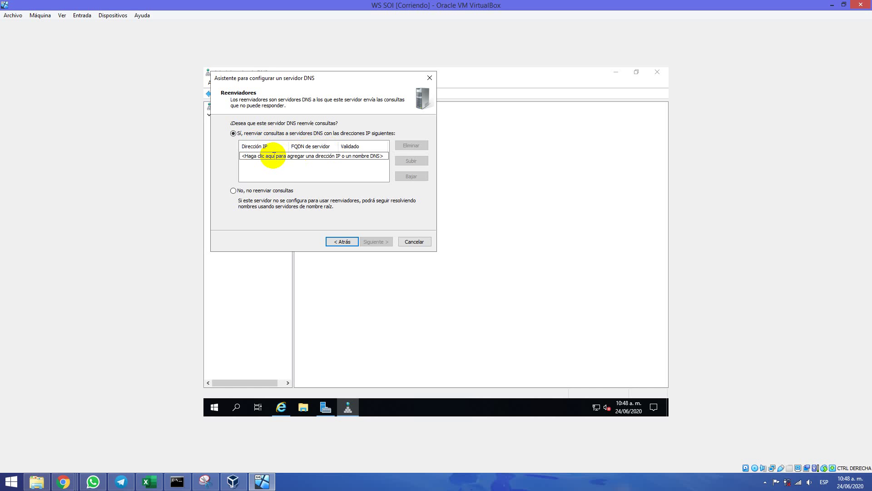
{"action": "left_click", "coordinate": [335, 176]}
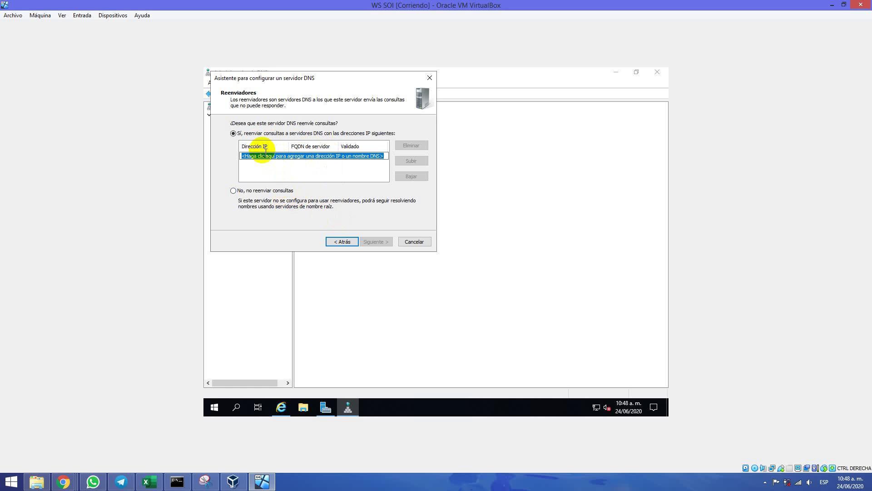
{"action": "left_click", "coordinate": [343, 172]}
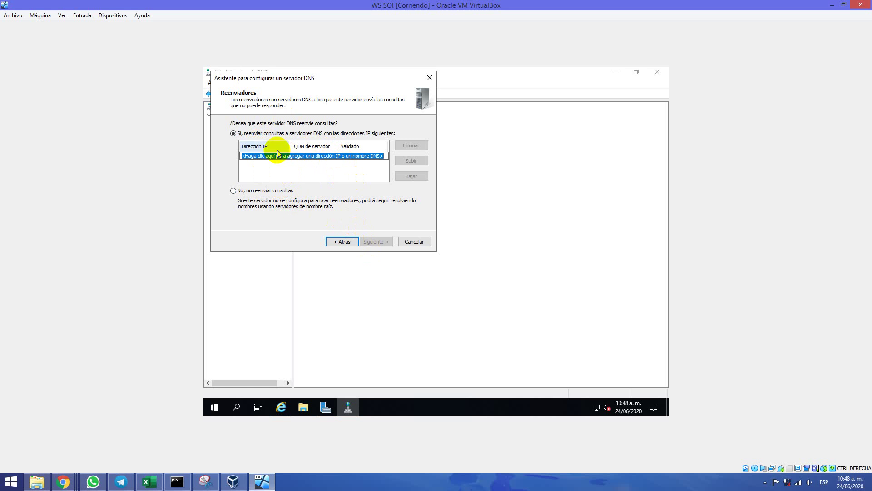
- Choose "No, no reenviar consultas" for the forwarders and finish the DNS server configuration wizard, dismissing the root hints message
{"action": "left_click", "coordinate": [261, 191]}
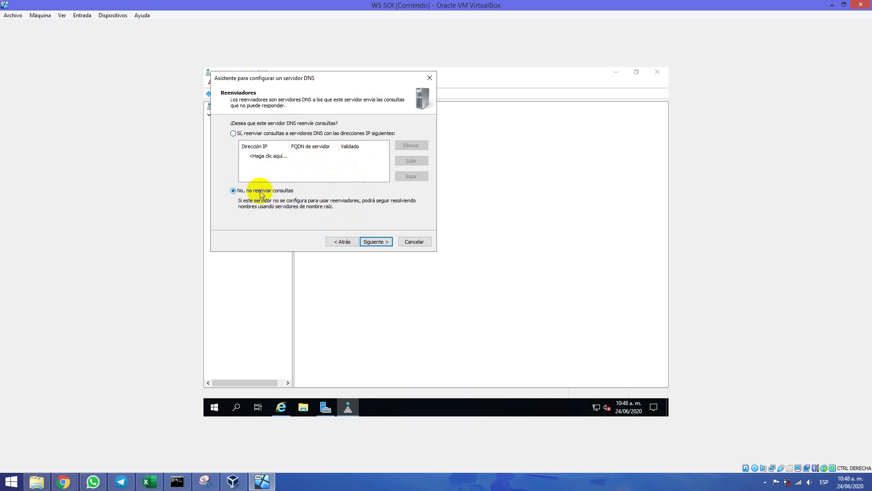
{"action": "left_click", "coordinate": [377, 244]}
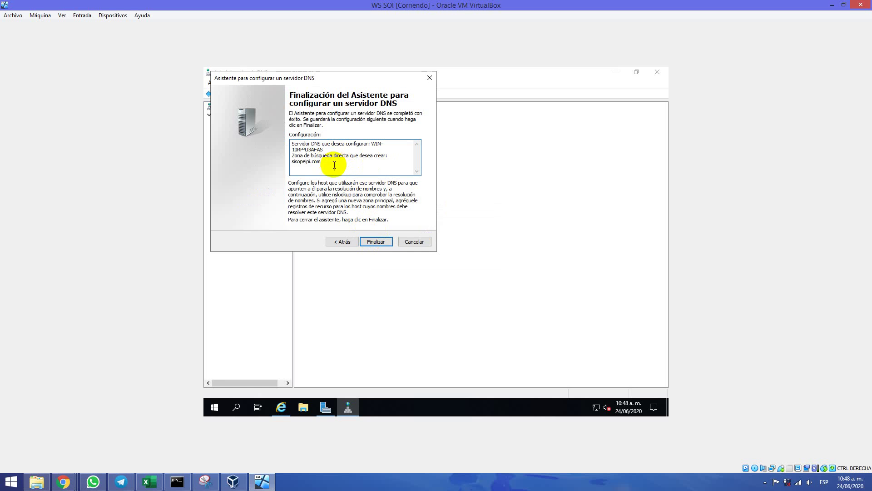
{"action": "left_click", "coordinate": [375, 237]}
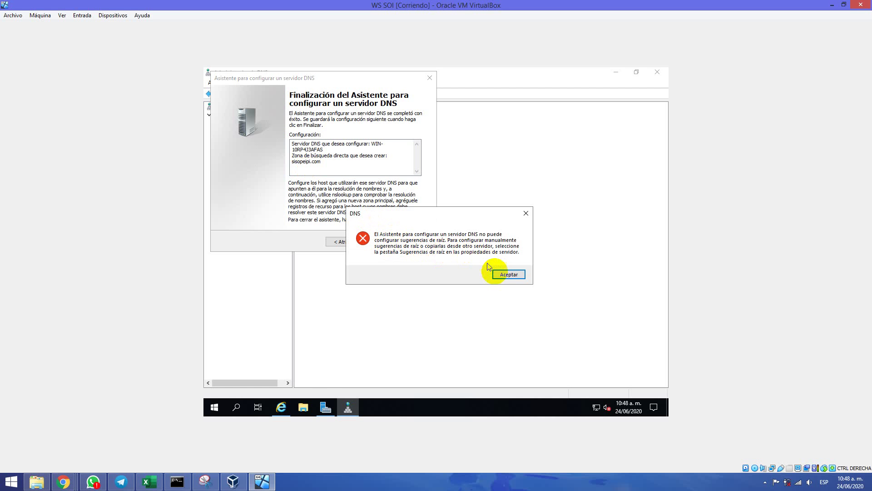
{"action": "left_click", "coordinate": [508, 275]}
{"action": "left_click", "coordinate": [378, 241]}
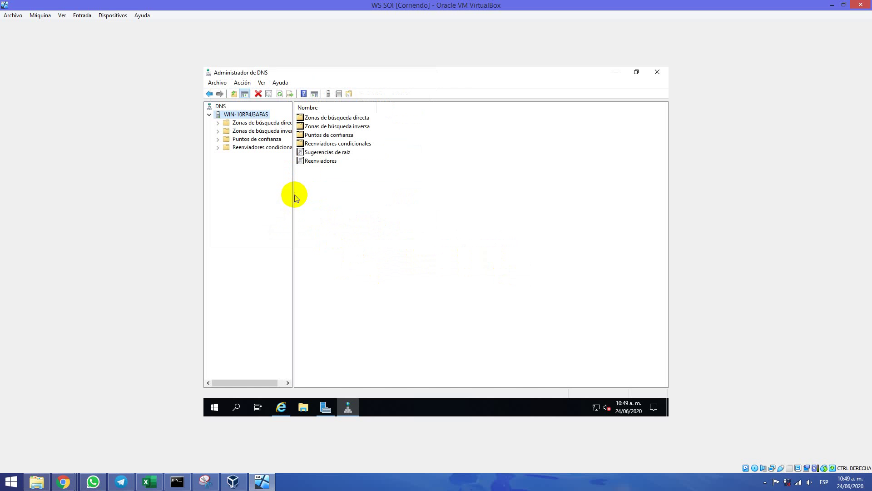
- Check the server's root hints without changing them, and list the zones under "Zonas de búsqueda directa"
{"action": "left_click", "coordinate": [341, 156]}
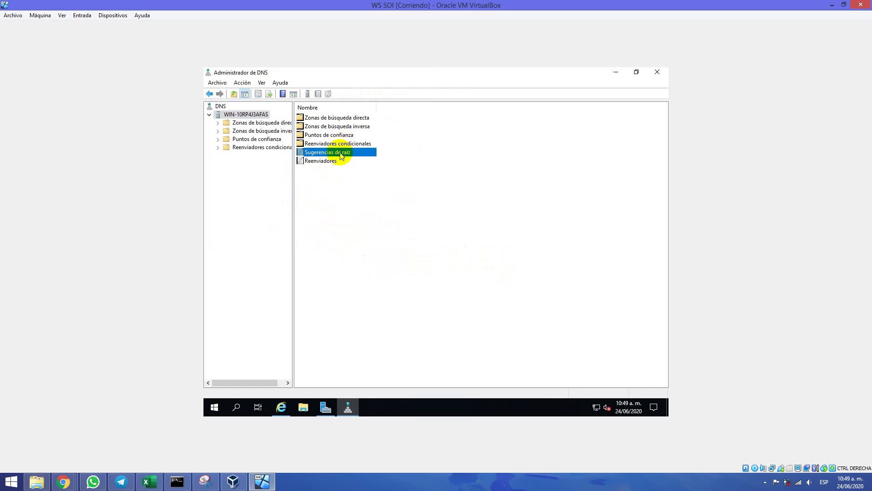
{"action": "double_click", "coordinate": [341, 156]}
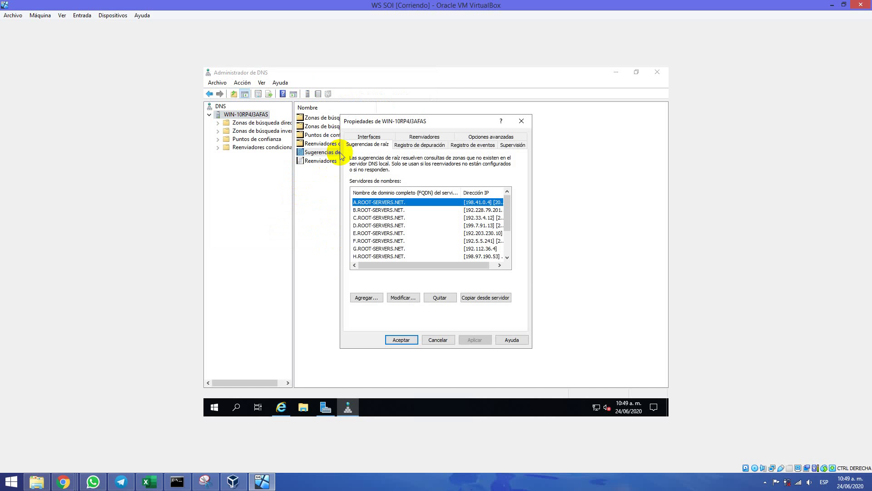
{"action": "left_click", "coordinate": [445, 339]}
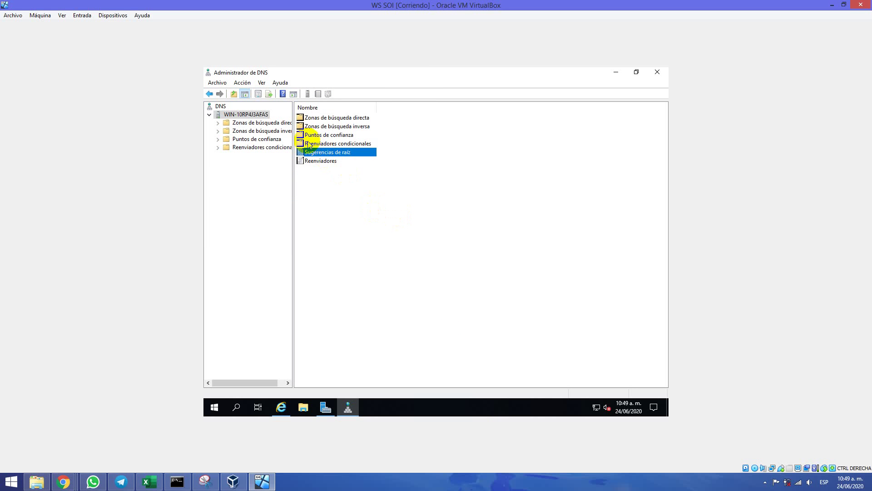
{"action": "left_click", "coordinate": [337, 119]}
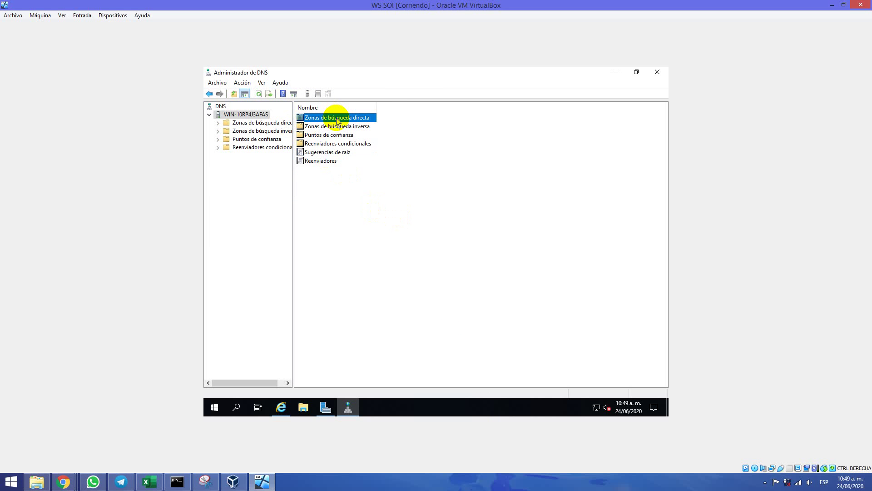
{"action": "left_click", "coordinate": [255, 124]}
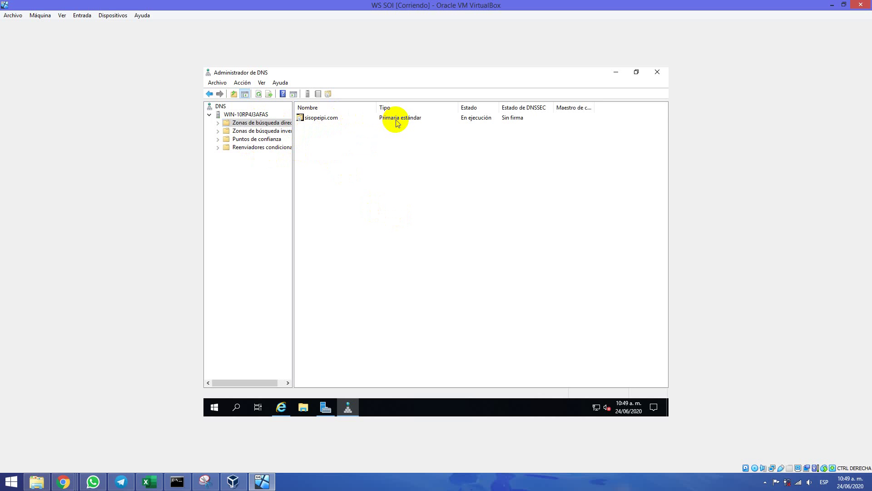
- Switch to Internet Explorer and test whether the address sisopeipi.com opens a site
{"action": "left_click", "coordinate": [286, 414]}
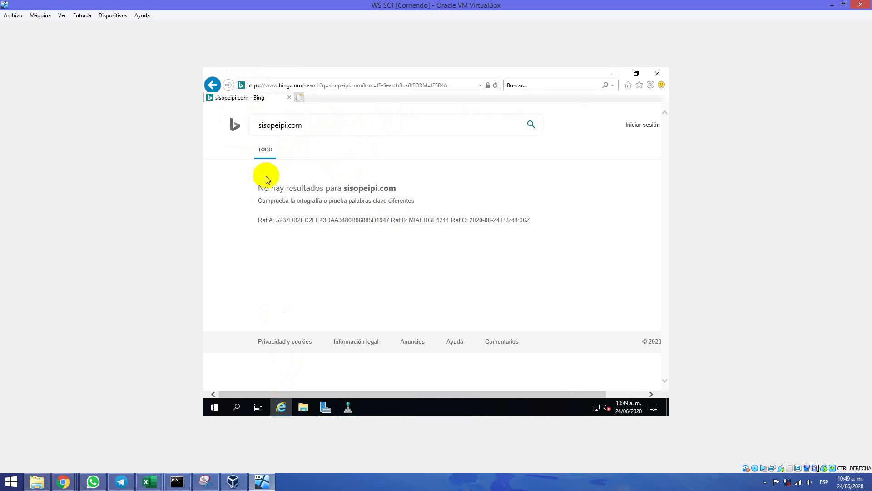
{"action": "left_click_drag", "start_coordinate": [312, 121], "coordinate": [247, 123]}
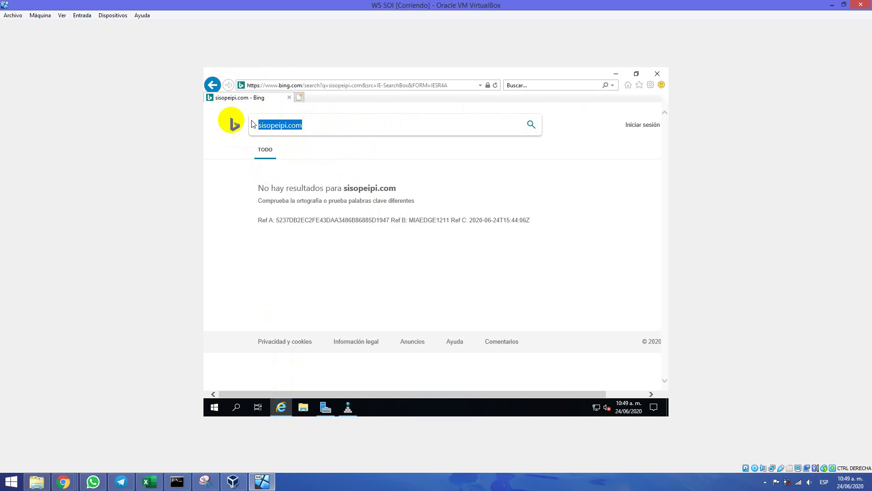
{"action": "double_click", "coordinate": [264, 78]}
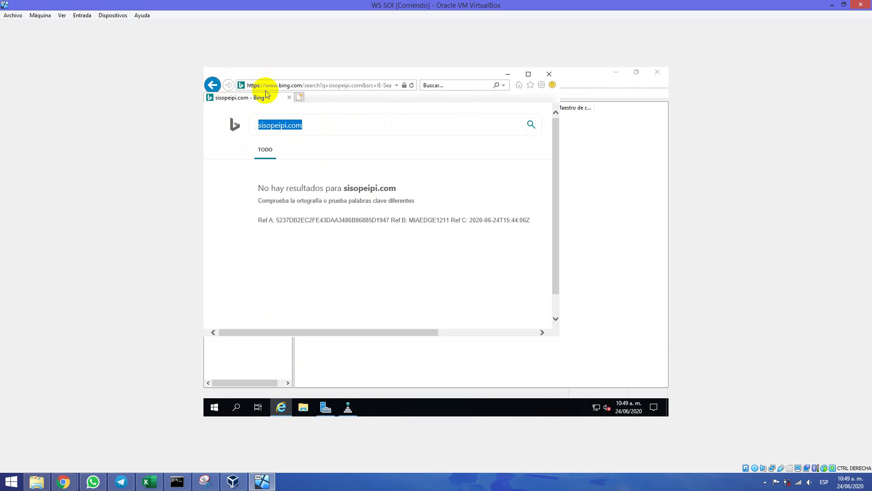
{"action": "left_click", "coordinate": [298, 87]}
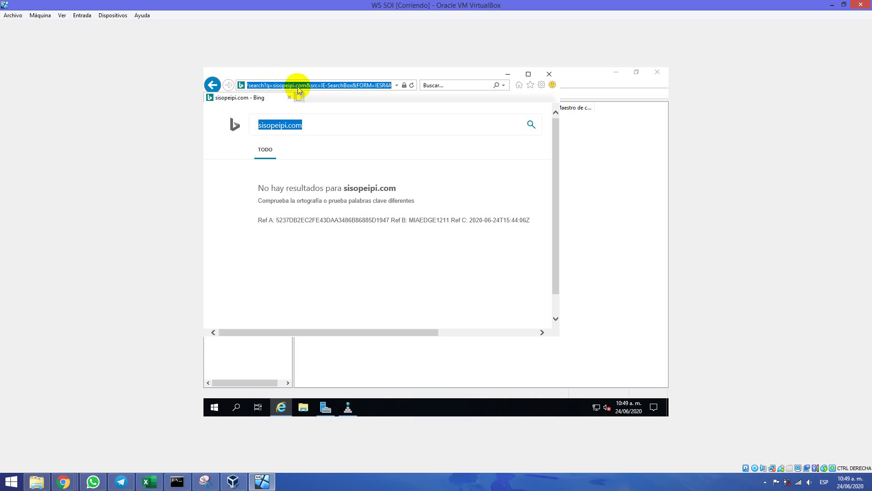
{"action": "type", "text": "sisopeipi.com"}
{"action": "key", "text": "Return"}
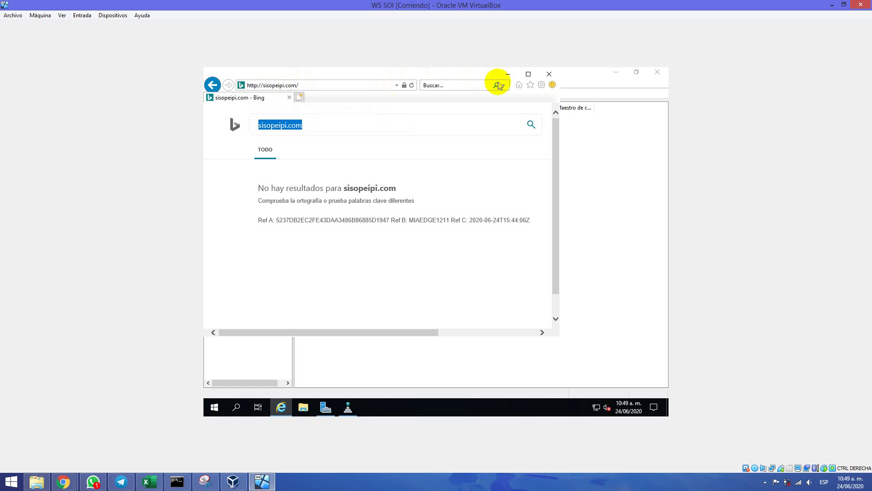
{"action": "left_click", "coordinate": [528, 74]}
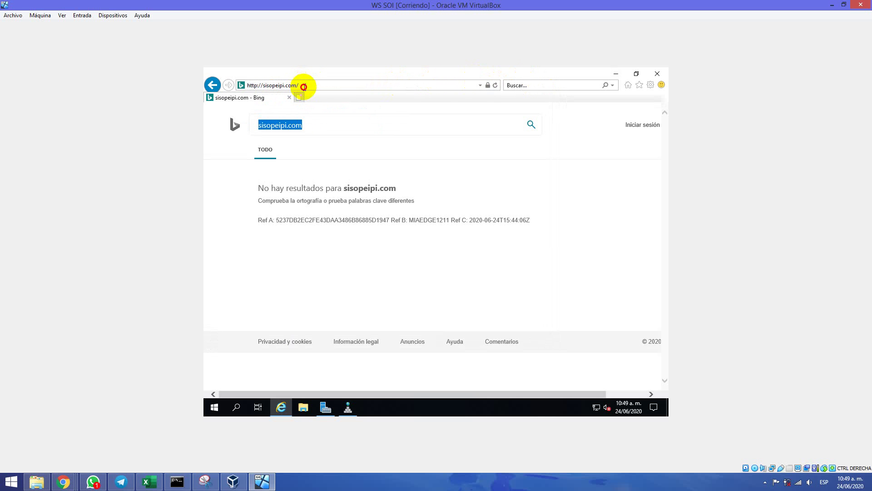
{"action": "key", "text": "Return"}
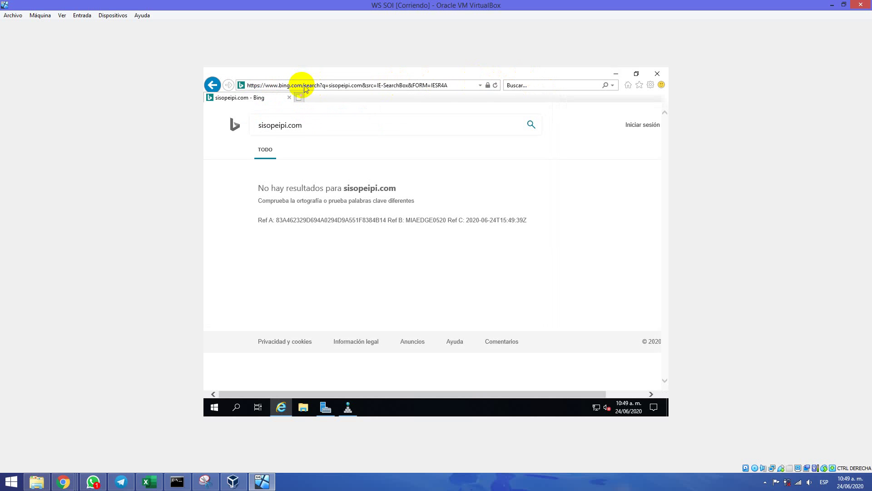
- Load localhost in the browser to check the local web server's page
{"action": "left_click", "coordinate": [300, 85]}
{"action": "type", "text": "loc"}
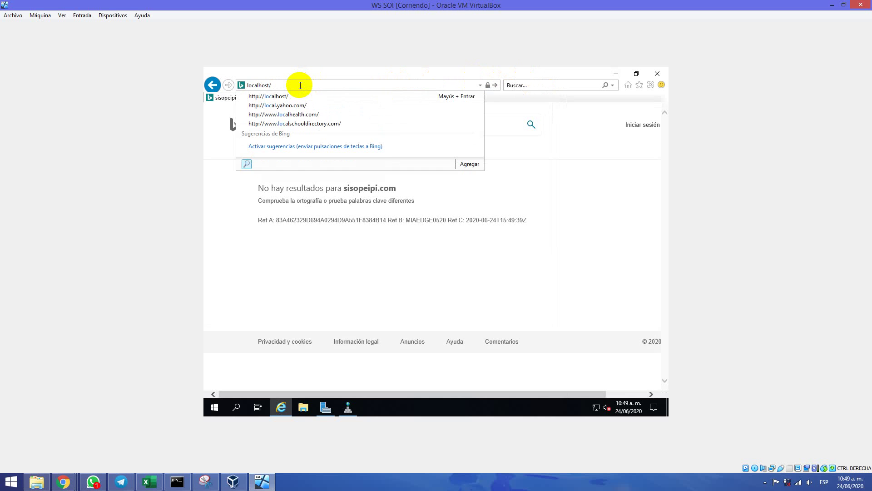
{"action": "type", "text": "alhost"}
{"action": "key", "text": "Return"}
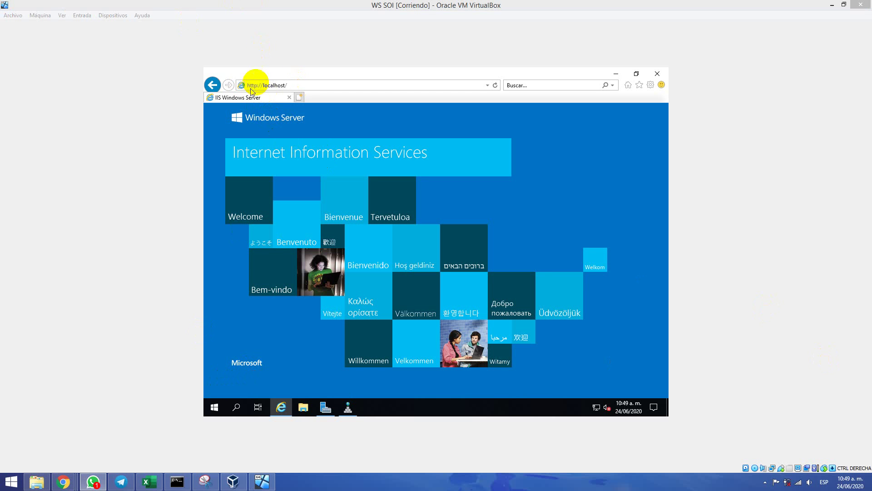
{"action": "left_click", "coordinate": [274, 87]}
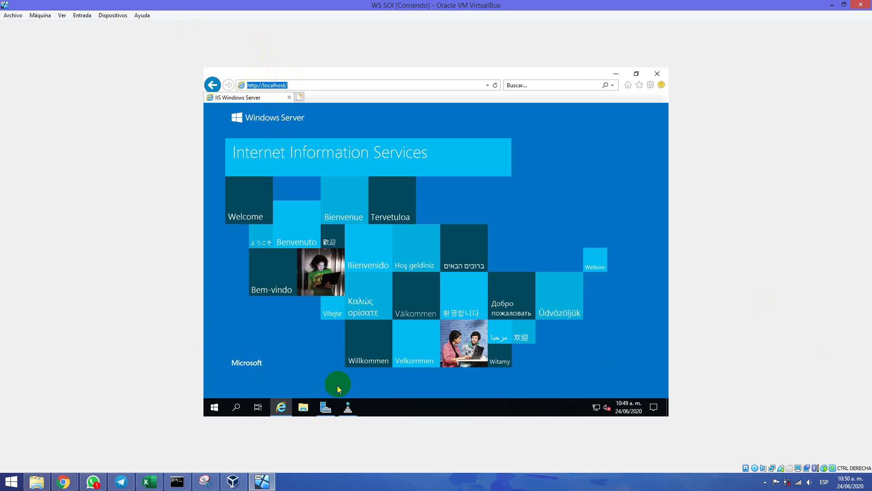
- Return to the DNS management console and start a new primary reverse lookup zone for IPv4, proceeding to its network ID
{"action": "left_click", "coordinate": [348, 411]}
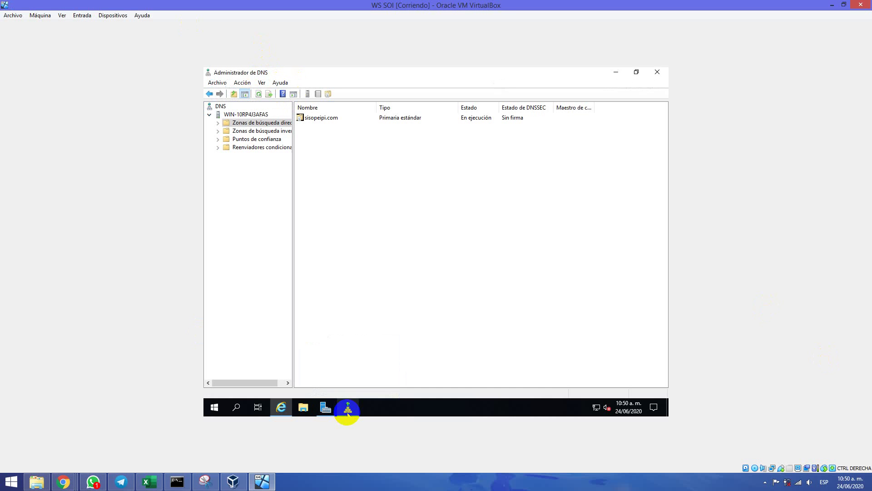
{"action": "left_click", "coordinate": [267, 133]}
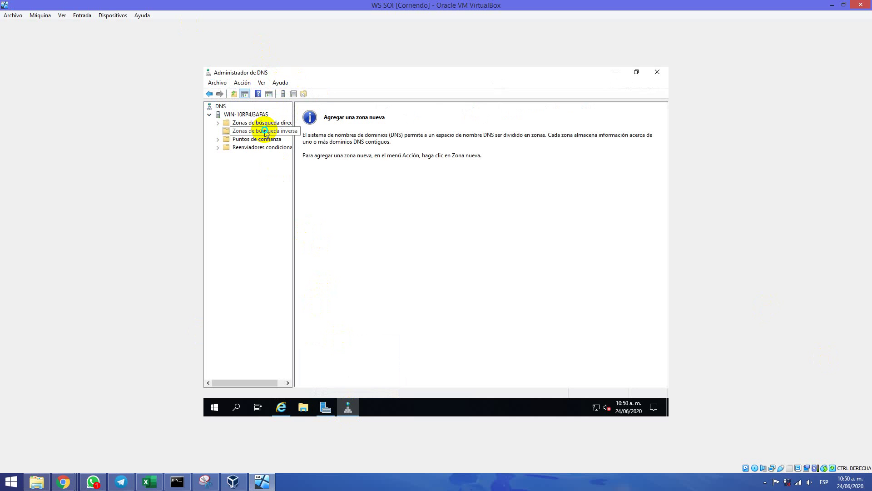
{"action": "right_click", "coordinate": [266, 132]}
{"action": "left_click", "coordinate": [290, 136]}
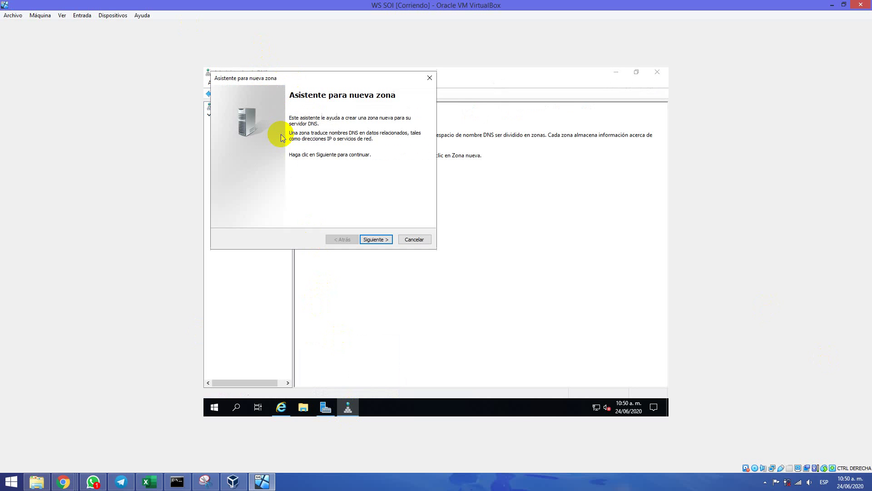
{"action": "left_click", "coordinate": [382, 240]}
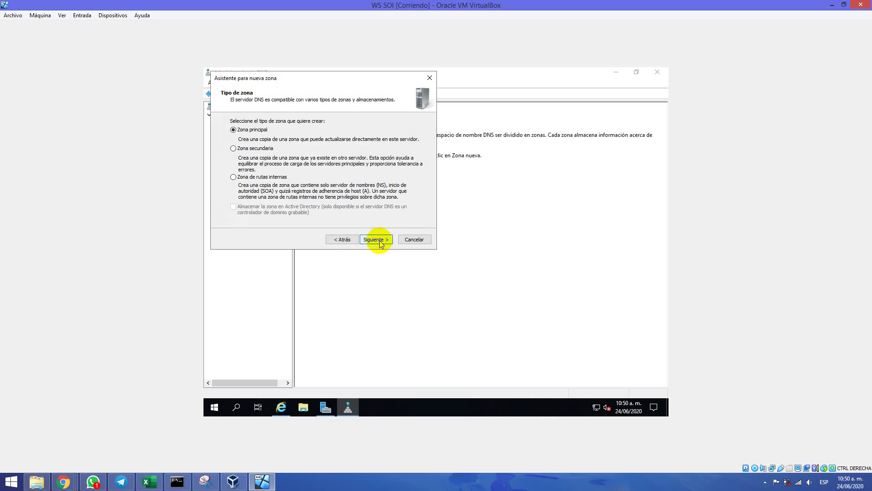
{"action": "left_click", "coordinate": [374, 241]}
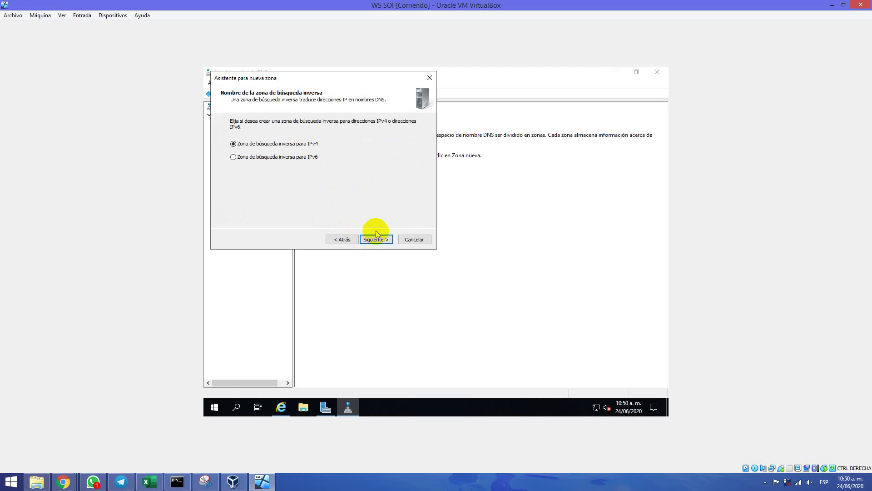
{"action": "left_click", "coordinate": [376, 240]}
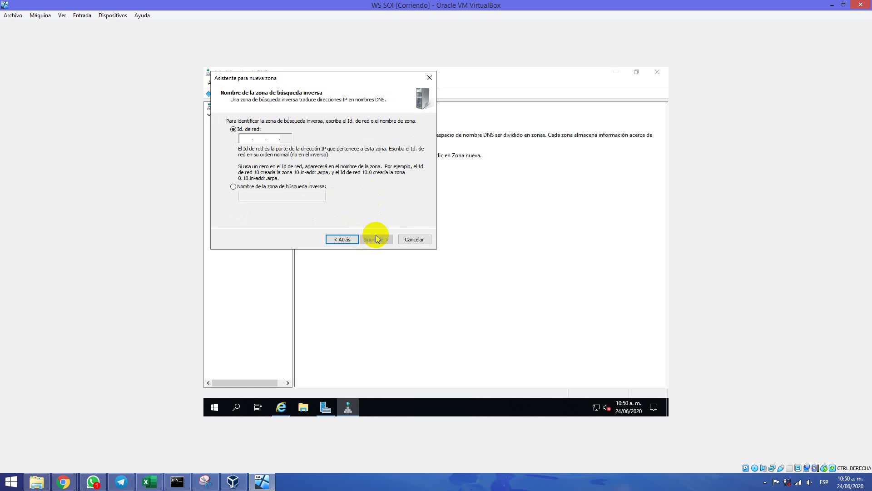
{"action": "left_click", "coordinate": [249, 138]}
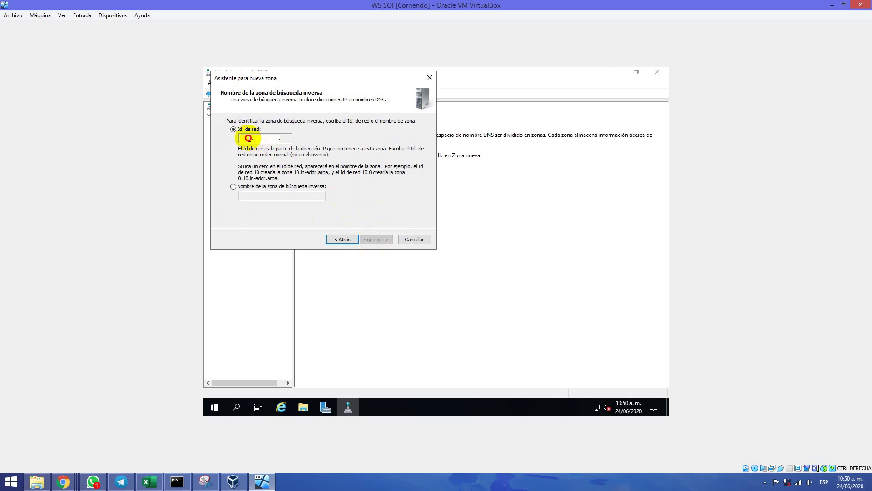
- Open the virtual machine's network settings and go through Ethernet to the adapter options showing its network connections
{"action": "right_click", "coordinate": [596, 411]}
{"action": "key", "text": "Escape"}
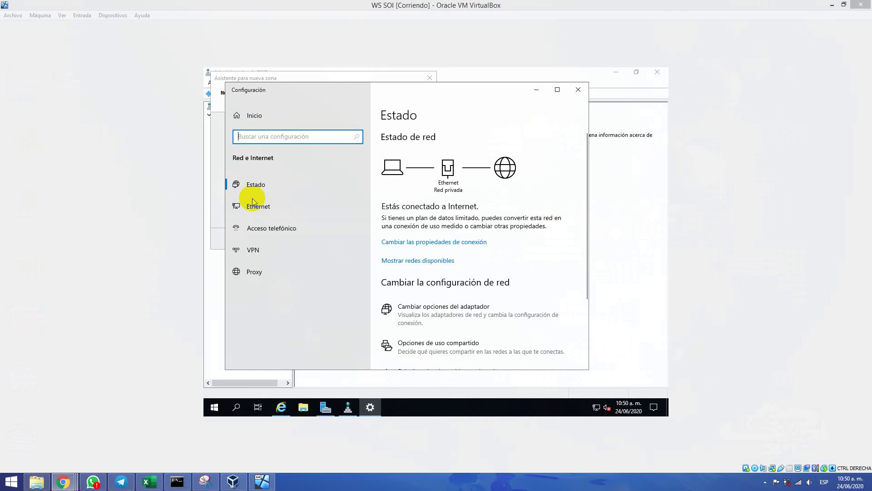
{"action": "left_click", "coordinate": [401, 246]}
{"action": "left_click", "coordinate": [283, 204]}
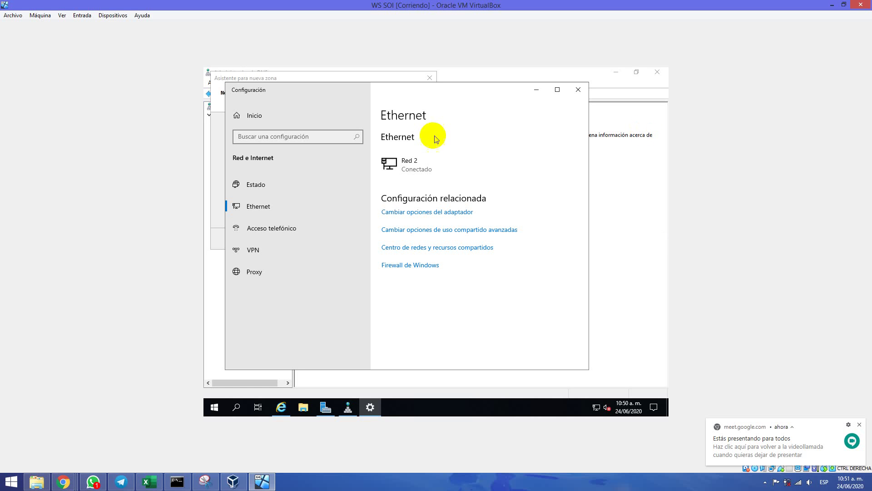
{"action": "left_click", "coordinate": [415, 214]}
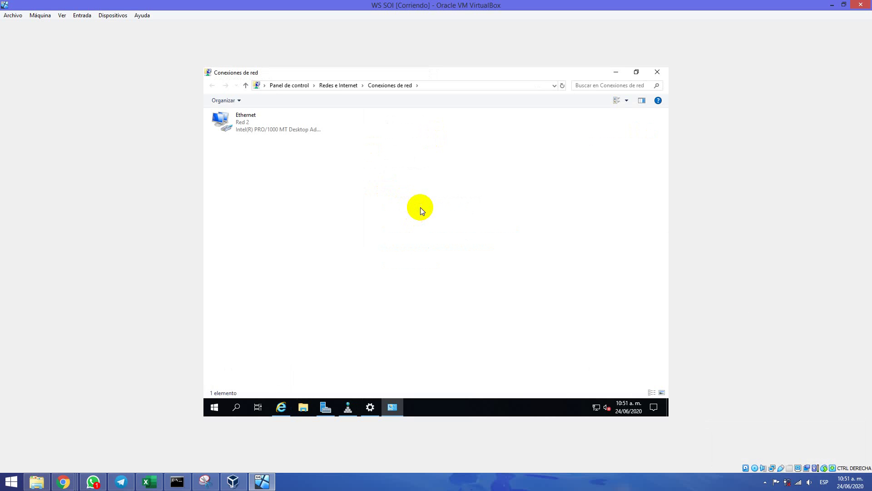
- Open the Ethernet connection's status and its details to check the server's IPv4 address
{"action": "mouse_move", "coordinate": [869, 454]}
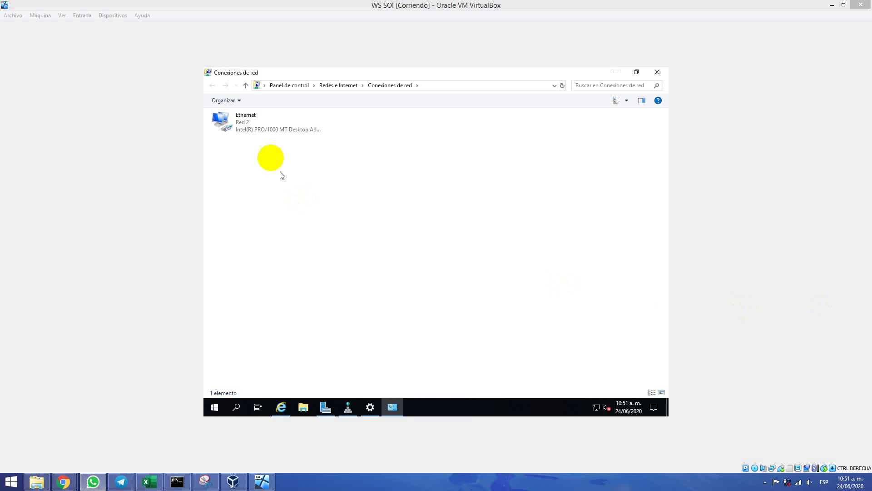
{"action": "left_click", "coordinate": [228, 126]}
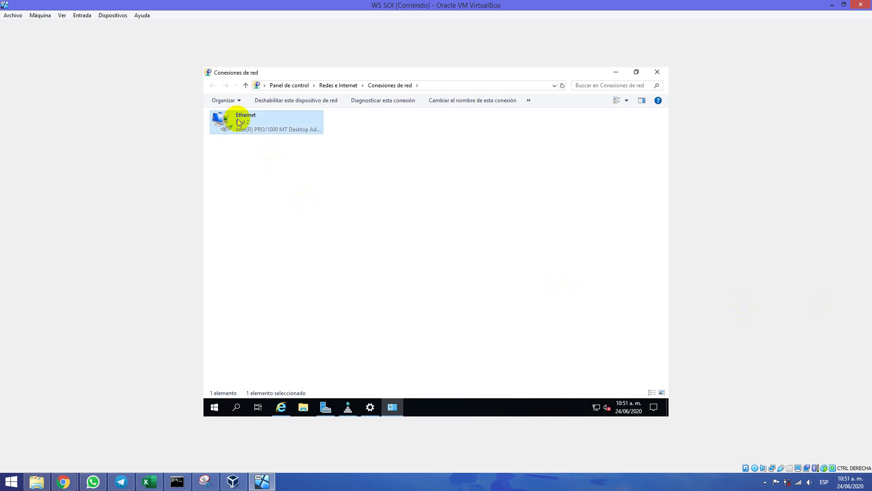
{"action": "right_click", "coordinate": [237, 121]}
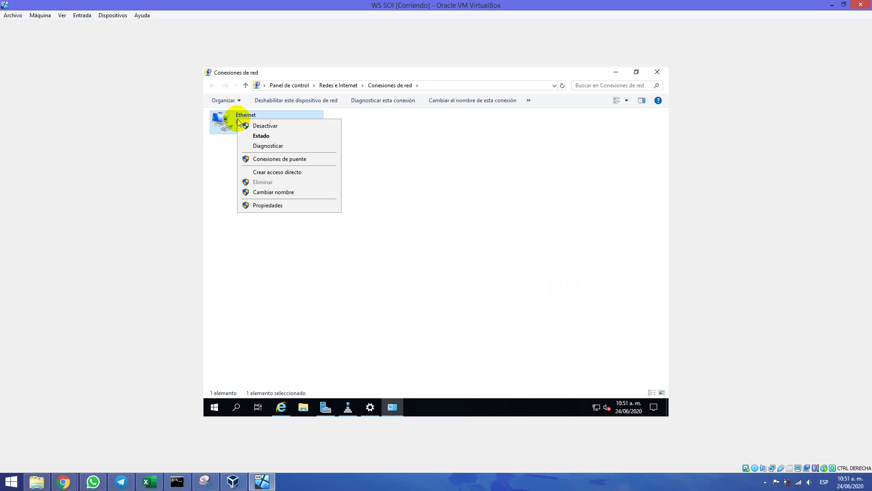
{"action": "left_click", "coordinate": [260, 135]}
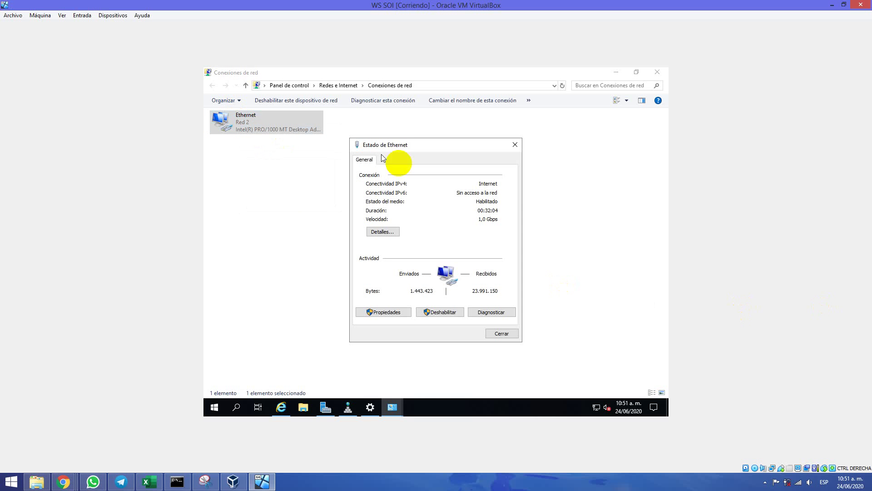
{"action": "left_click", "coordinate": [385, 232]}
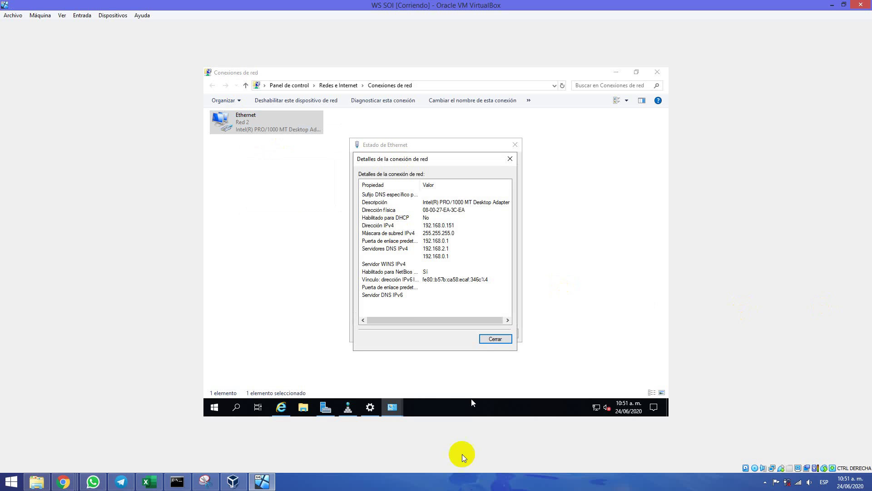
- Return to the new zone wizard and create the reverse lookup zone with network ID 192.168.0, a new zone file and no dynamic updates
{"action": "mouse_move", "coordinate": [347, 406]}
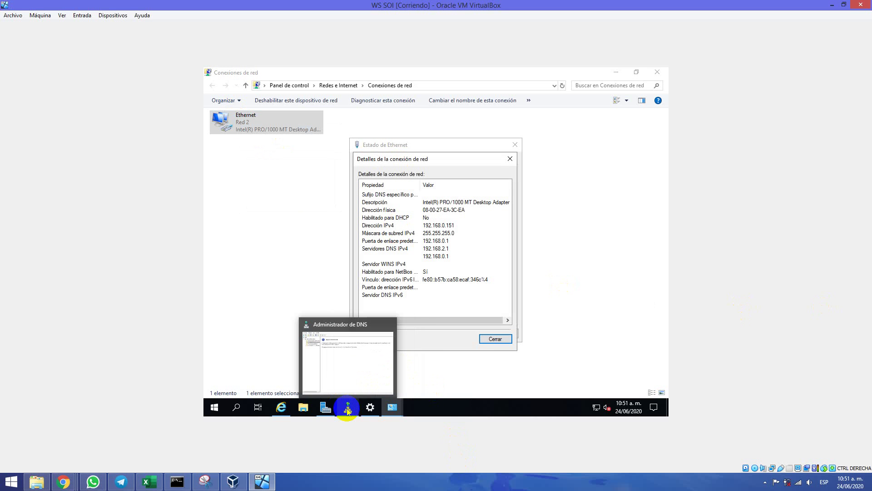
{"action": "left_click", "coordinate": [368, 386]}
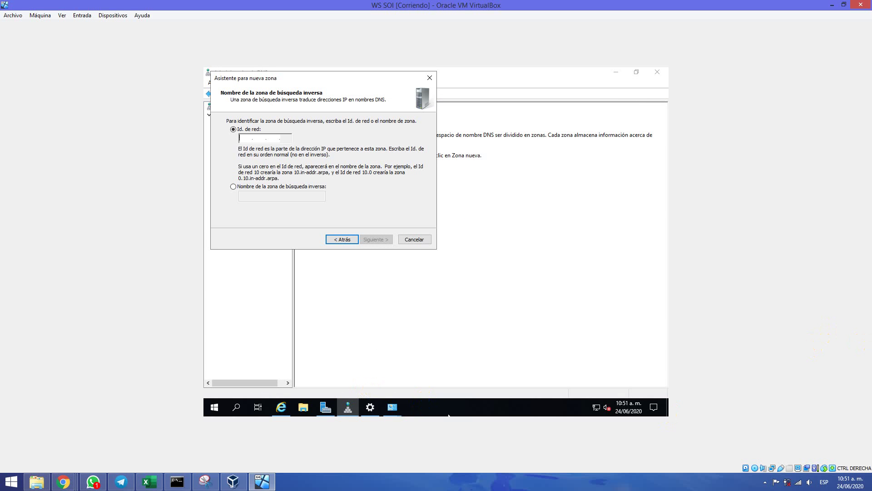
{"action": "left_click", "coordinate": [245, 136]}
{"action": "type", "text": "192.168.0."}
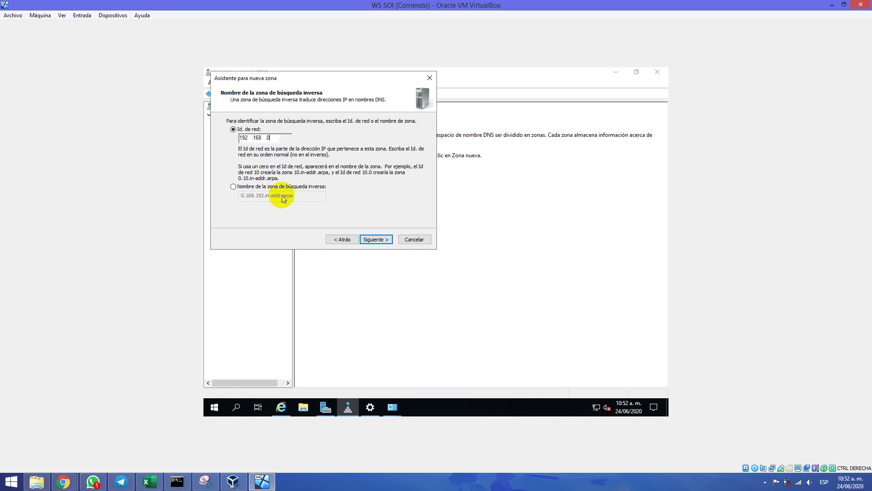
{"action": "left_click", "coordinate": [389, 243]}
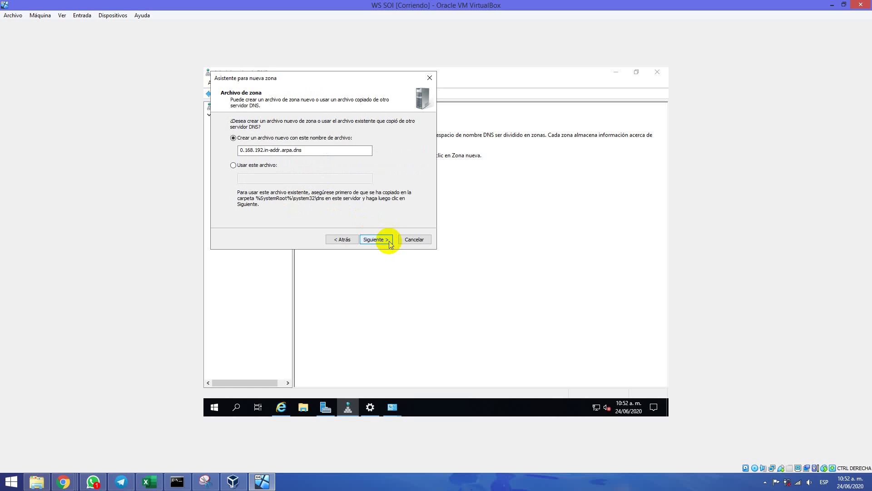
{"action": "left_click", "coordinate": [389, 242]}
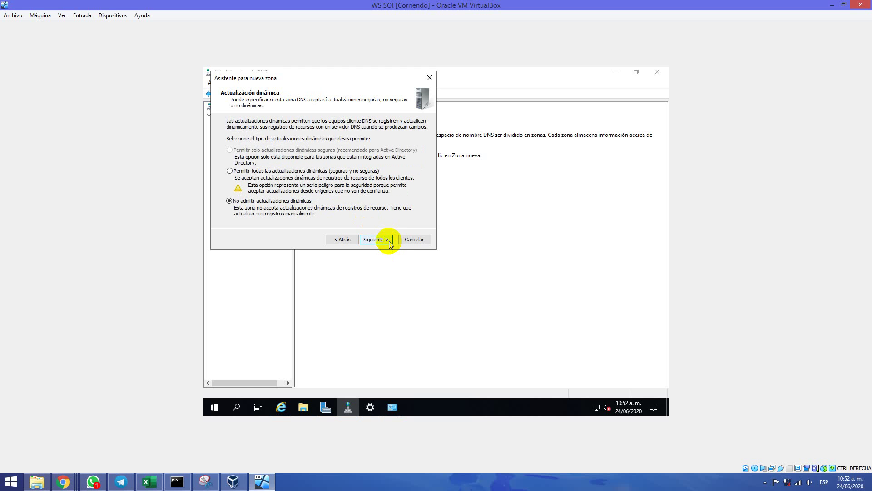
{"action": "left_click", "coordinate": [389, 242]}
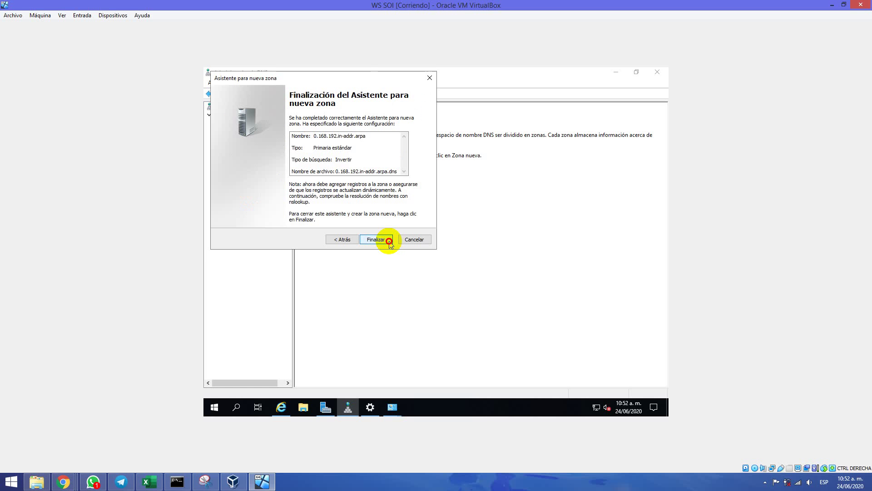
{"action": "left_click", "coordinate": [390, 242]}
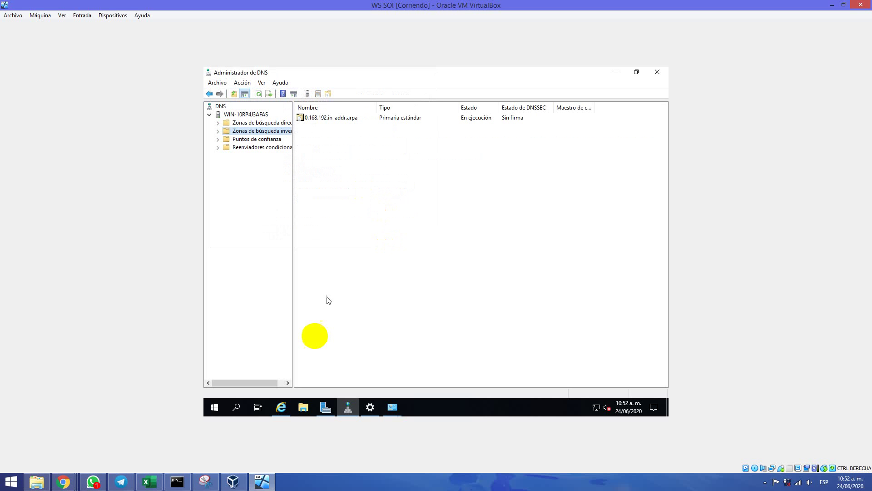
- Switch to Internet Explorer and test whether sisopeipi.com loads with both lookup zones in place
{"action": "left_click", "coordinate": [281, 408]}
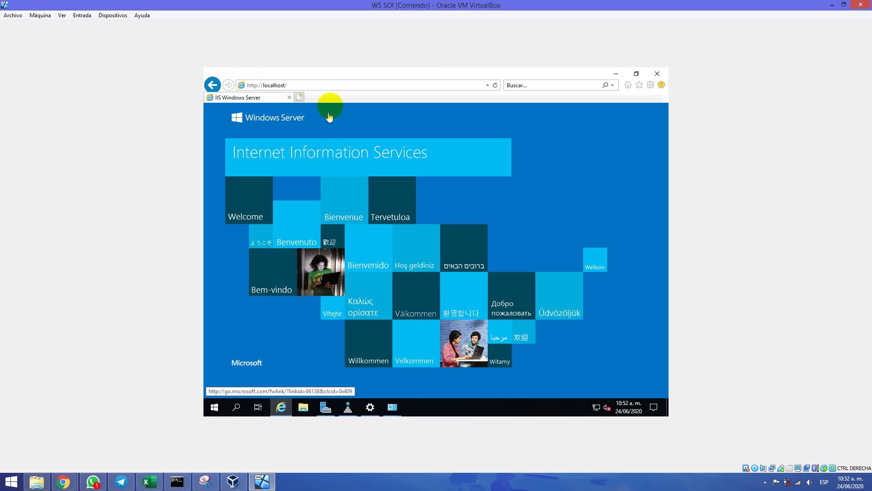
{"action": "left_click", "coordinate": [335, 85]}
{"action": "type", "text": "sisopeipi.com"}
{"action": "key", "text": "Return"}
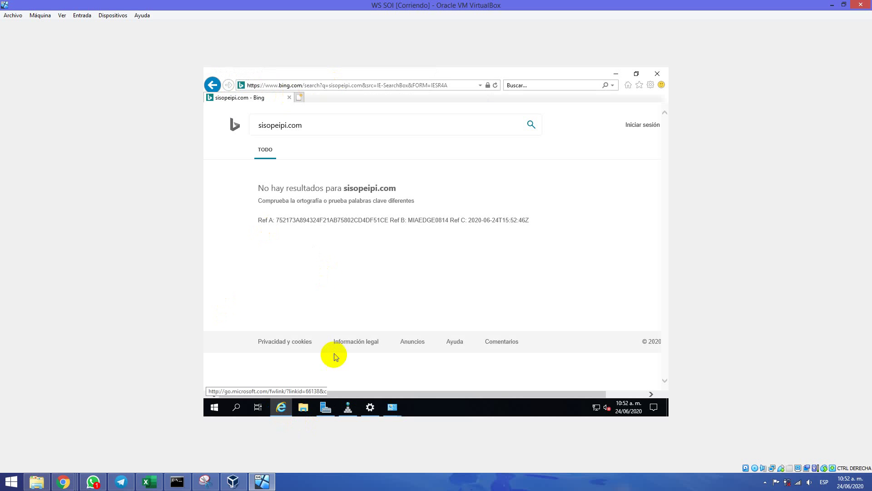
- Return to the DNS management console and show the forward lookup zones
{"action": "left_click", "coordinate": [348, 407]}
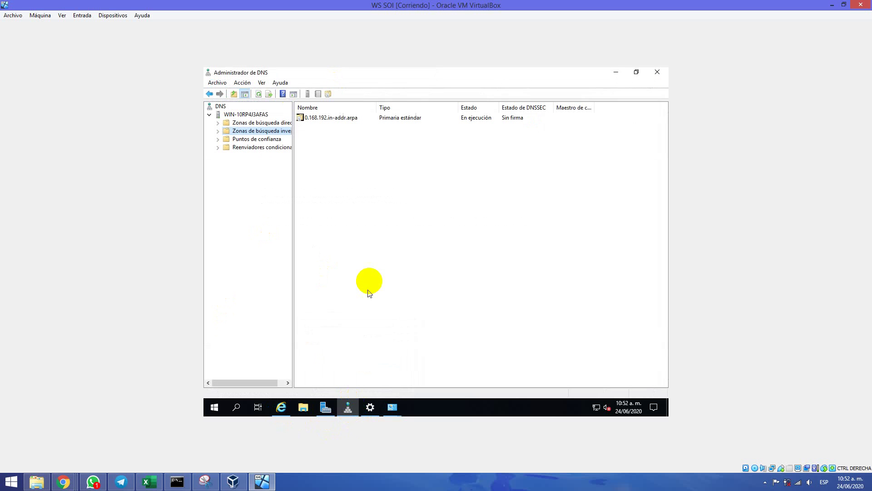
{"action": "left_click", "coordinate": [288, 124]}
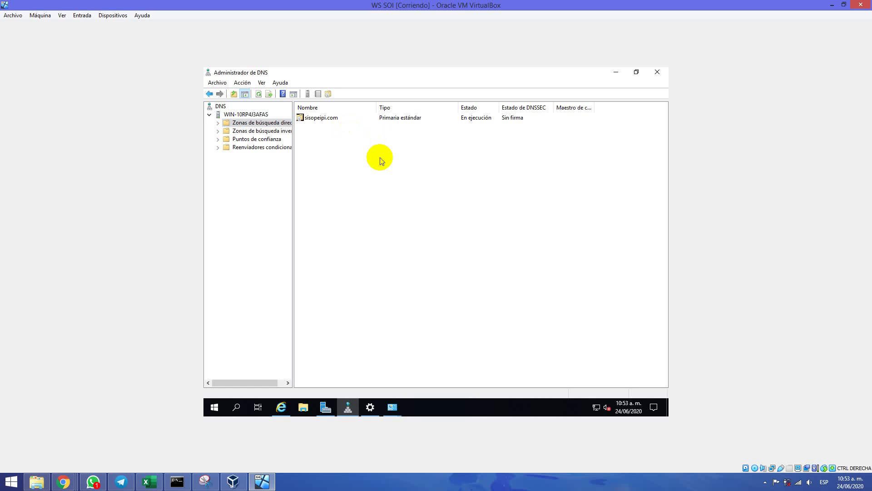
{"action": "left_click", "coordinate": [256, 122]}
{"action": "right_click", "coordinate": [382, 156]}
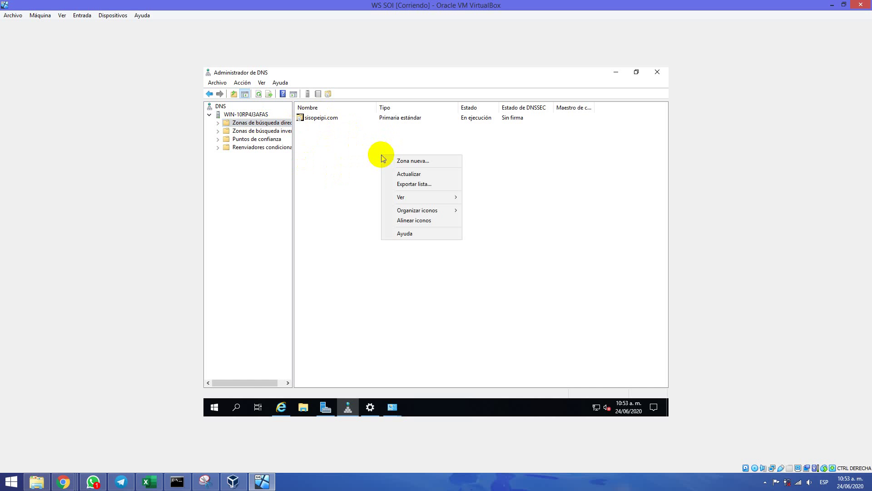
{"action": "left_click", "coordinate": [411, 161]}
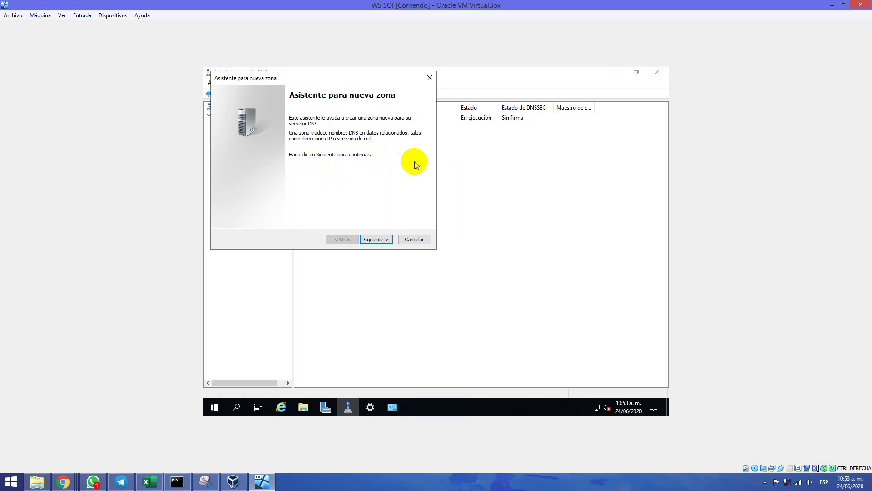
{"action": "left_click", "coordinate": [403, 239]}
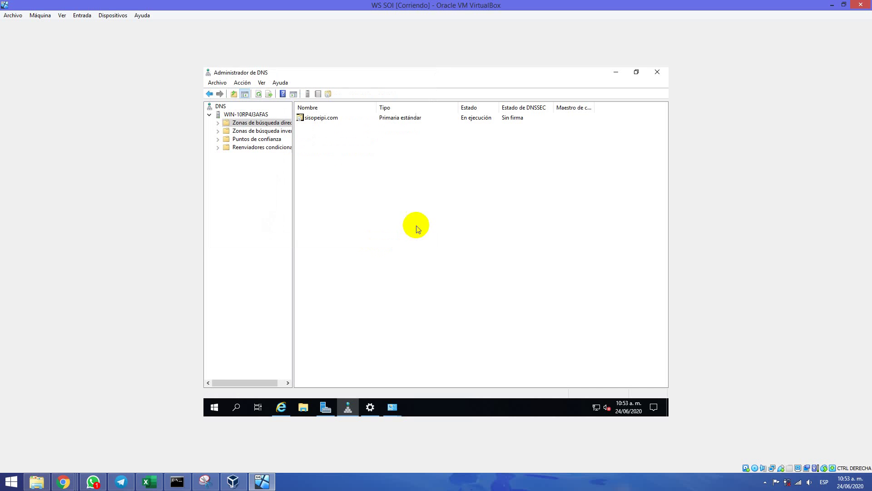
- Open the sisopeipi.com forward lookup zone to show its records
{"action": "right_click", "coordinate": [334, 122]}
{"action": "key", "text": "Escape"}
{"action": "double_click", "coordinate": [324, 119]}
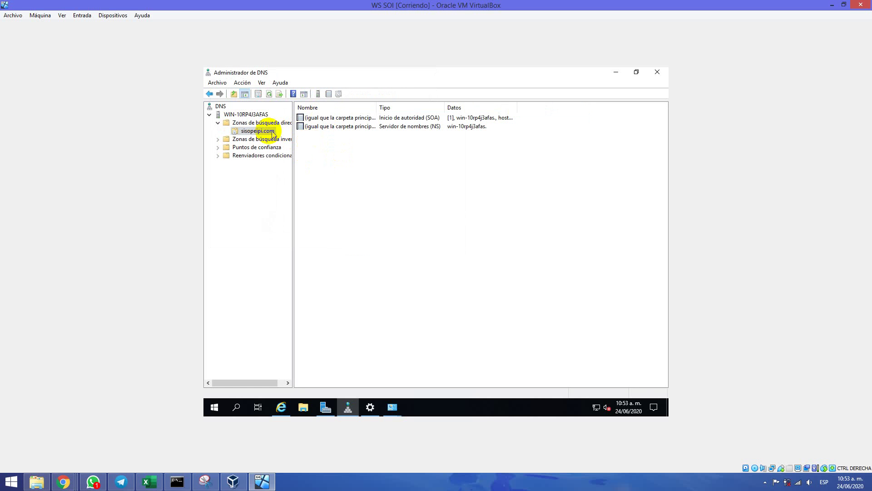
{"action": "left_click", "coordinate": [353, 163]}
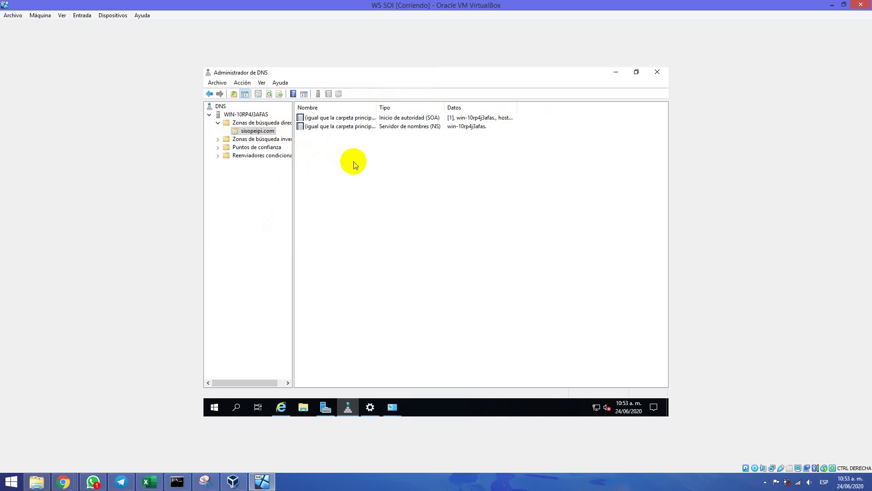
- Add a new host (A) record to the sisopeipi.com zone with a blank name and IP address 192.168.0.151
{"action": "right_click", "coordinate": [354, 162]}
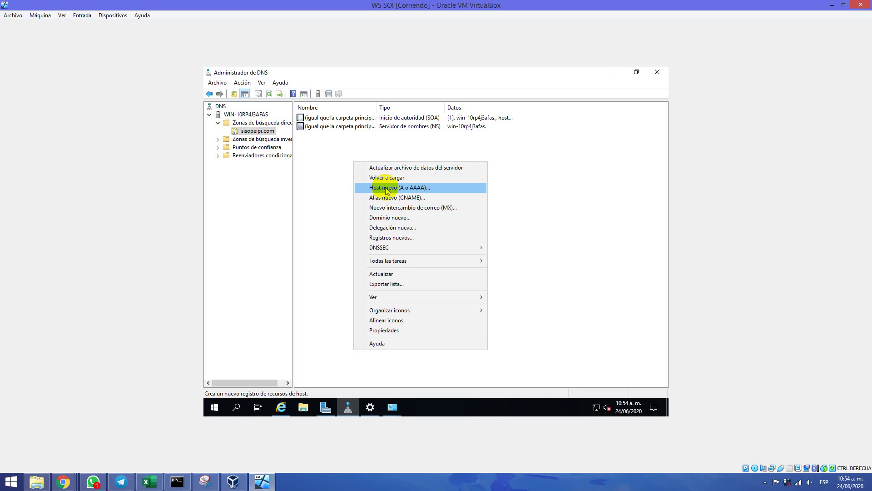
{"action": "left_click", "coordinate": [336, 152]}
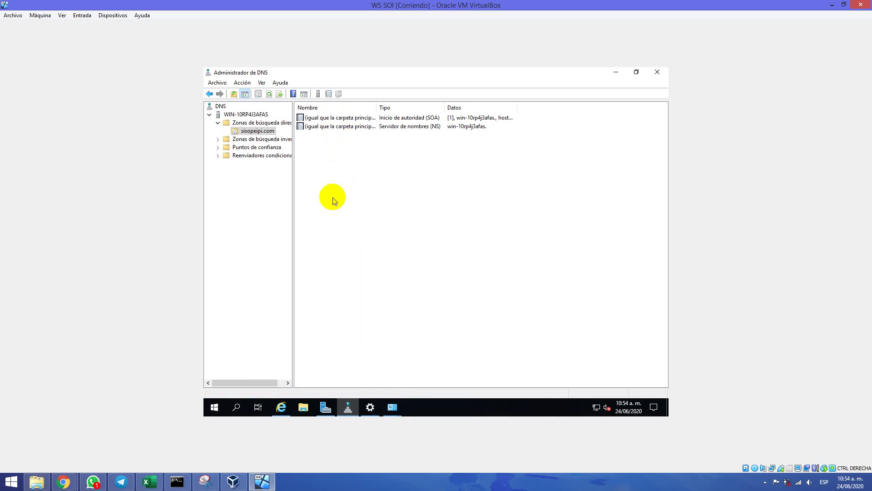
{"action": "right_click", "coordinate": [347, 180]}
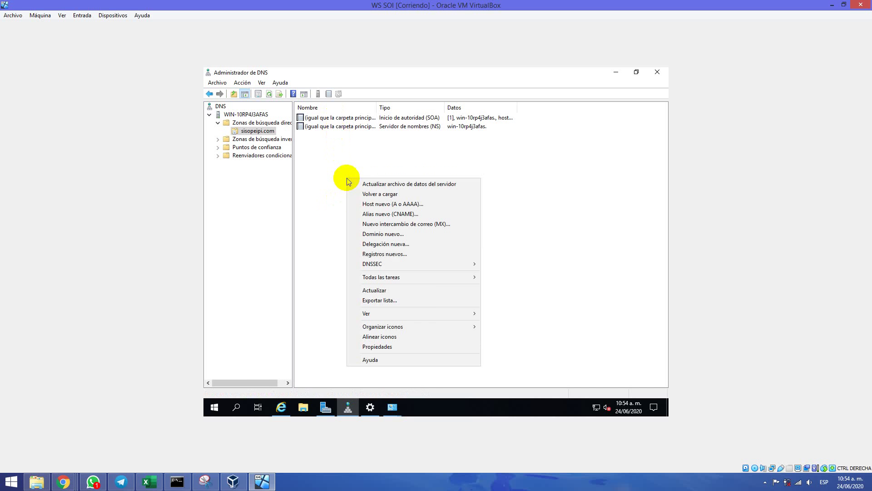
{"action": "left_click", "coordinate": [394, 206]}
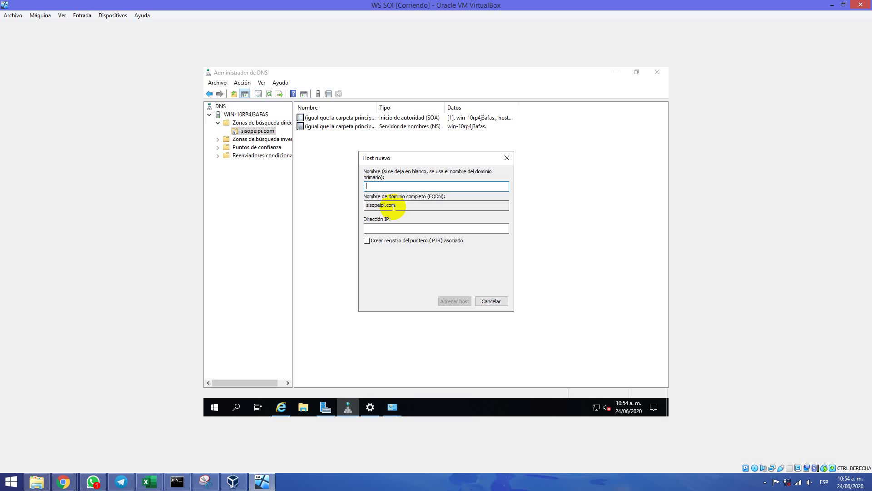
{"action": "left_click", "coordinate": [417, 228]}
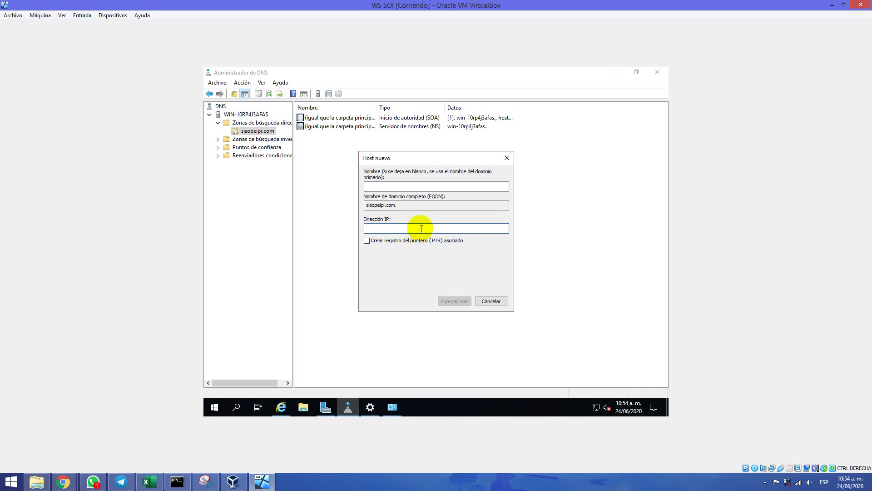
{"action": "type", "text": "192.168.0.151"}
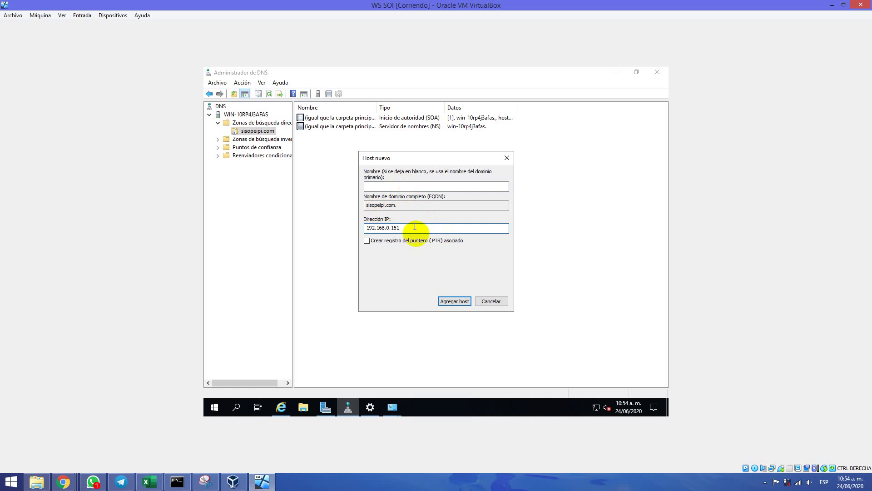
{"action": "left_click", "coordinate": [445, 303]}
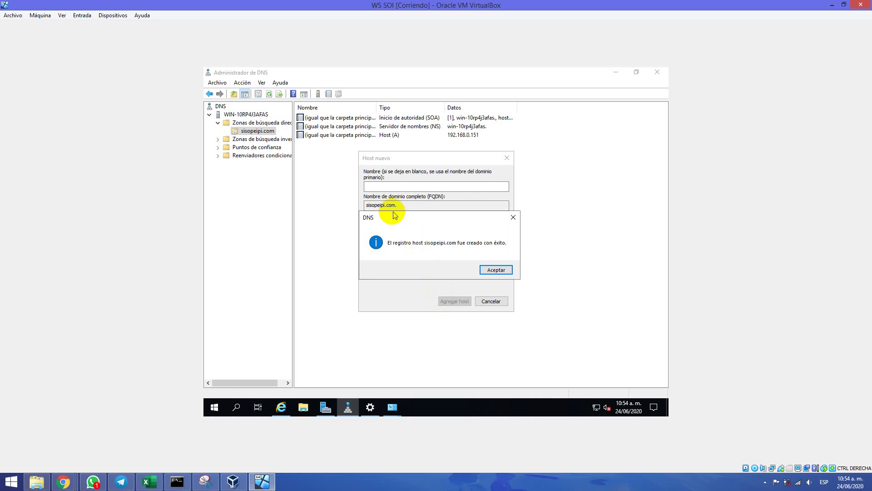
{"action": "left_click", "coordinate": [487, 267]}
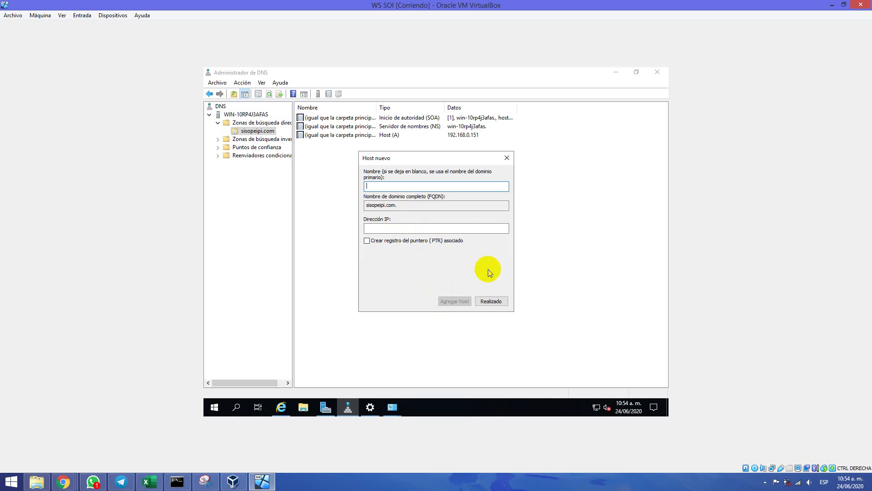
- Add a second host record named www with IP address 192.168.0.151 and finish adding hosts
{"action": "left_click", "coordinate": [403, 188]}
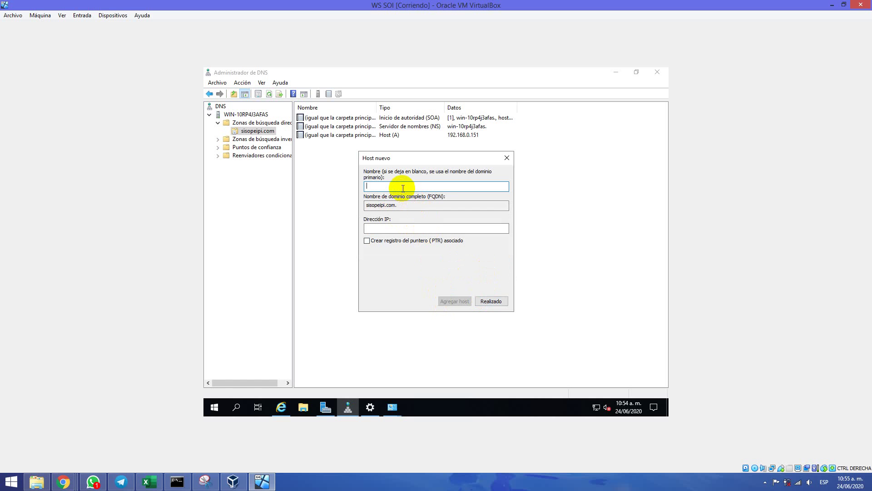
{"action": "type", "text": "www"}
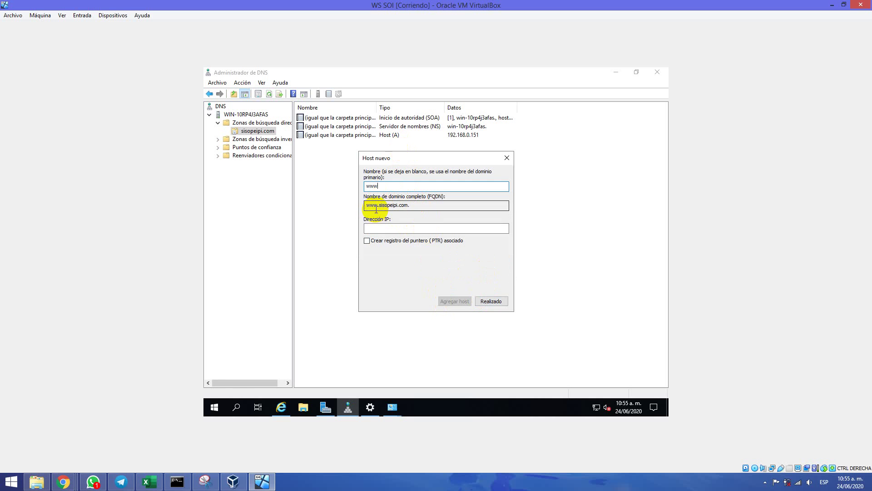
{"action": "left_click", "coordinate": [409, 230]}
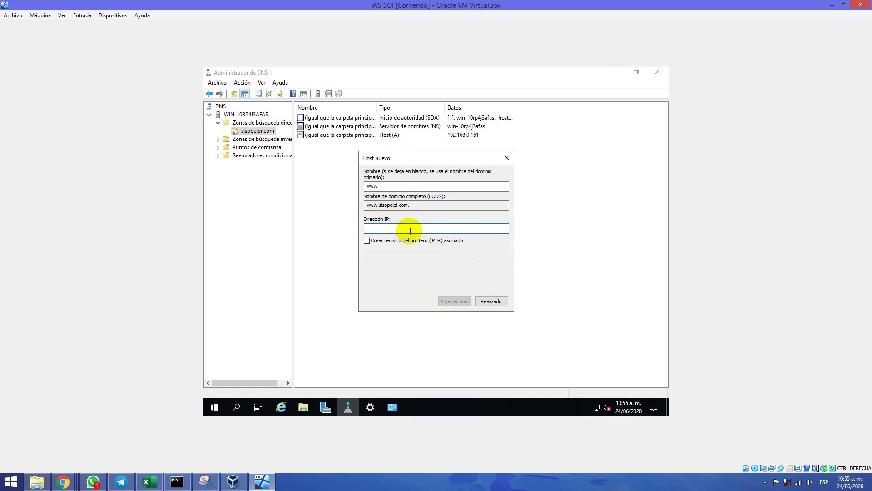
{"action": "type", "text": "192.168.0.151"}
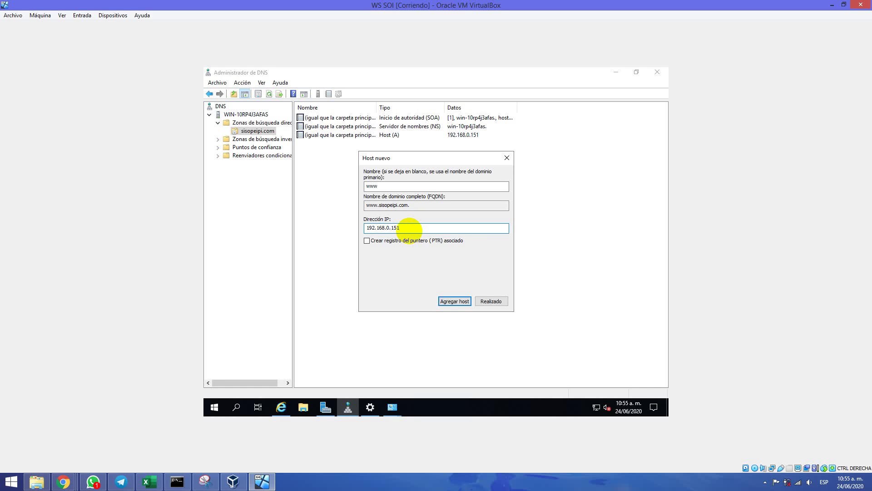
{"action": "left_click", "coordinate": [466, 302]}
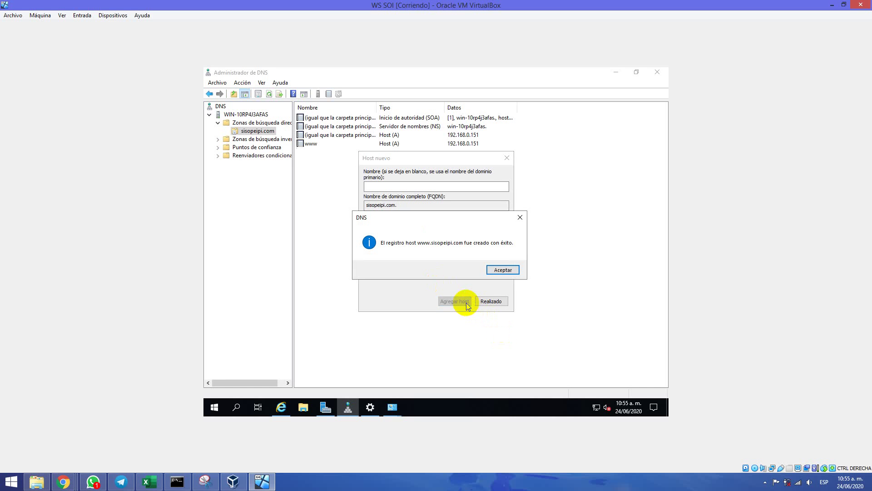
{"action": "left_click", "coordinate": [503, 271]}
{"action": "left_click", "coordinate": [492, 301]}
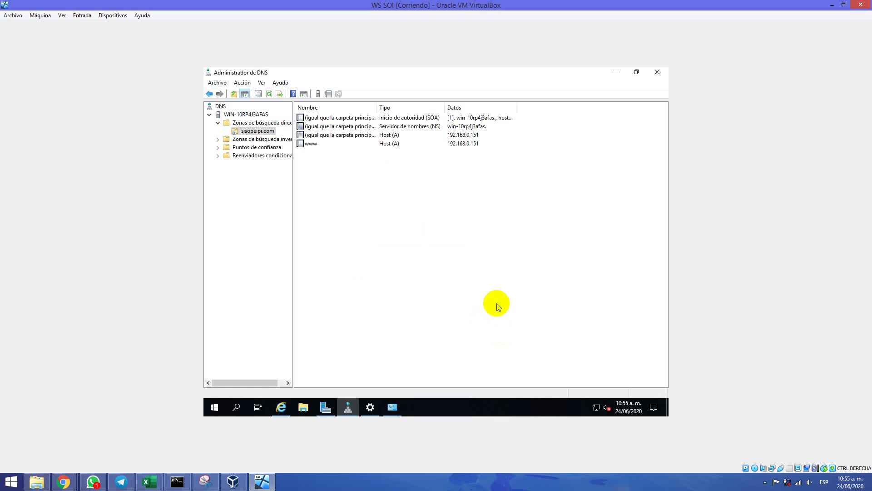
- Review the two host records and the start-of-authority record in the sisopeipi.com zone
{"action": "left_click", "coordinate": [350, 135]}
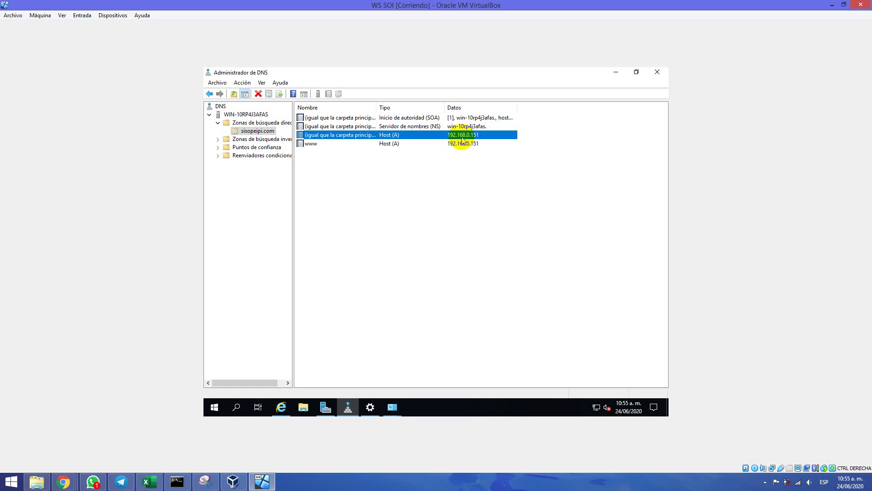
{"action": "left_click", "coordinate": [311, 147]}
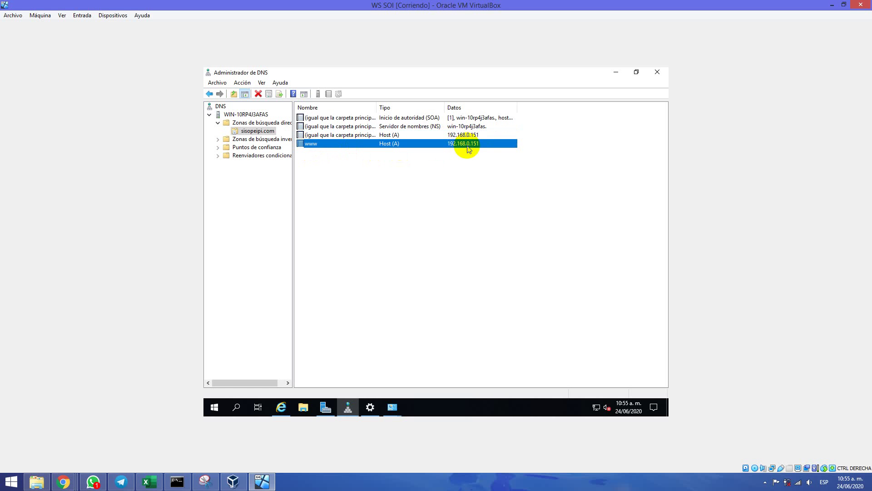
{"action": "left_click", "coordinate": [366, 118]}
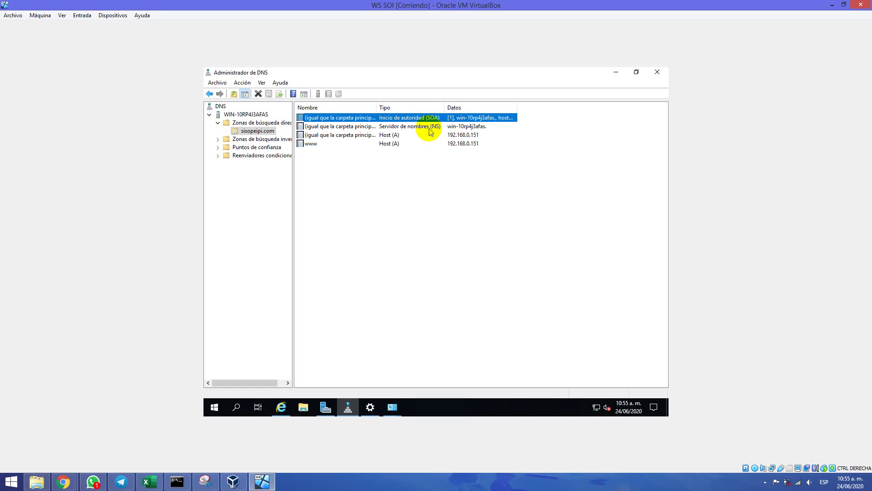
- Switch to Internet Explorer and browse to sisopeipi.com to test the domain
{"action": "left_click", "coordinate": [280, 408]}
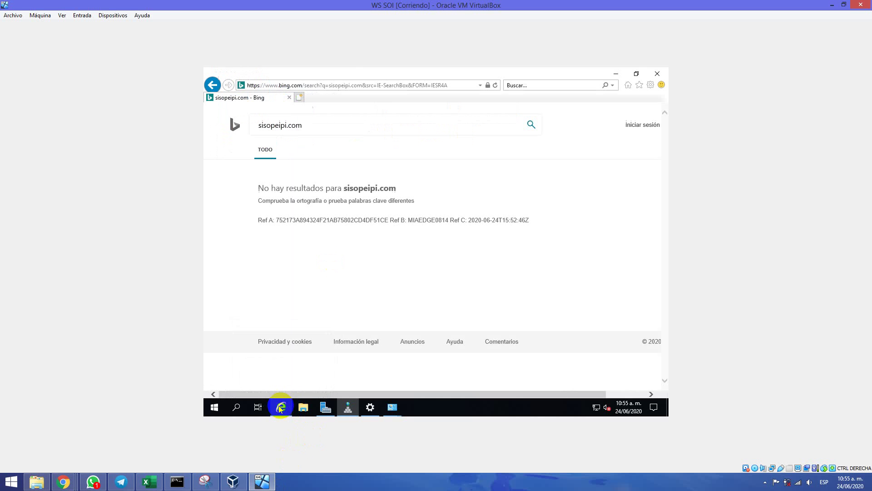
{"action": "left_click", "coordinate": [353, 86]}
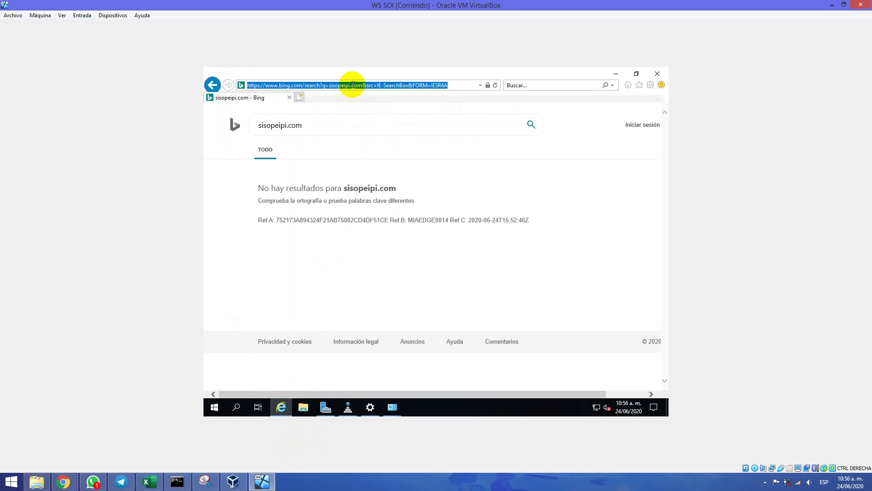
{"action": "type", "text": "sisopeipi.com"}
{"action": "key", "text": "Return"}
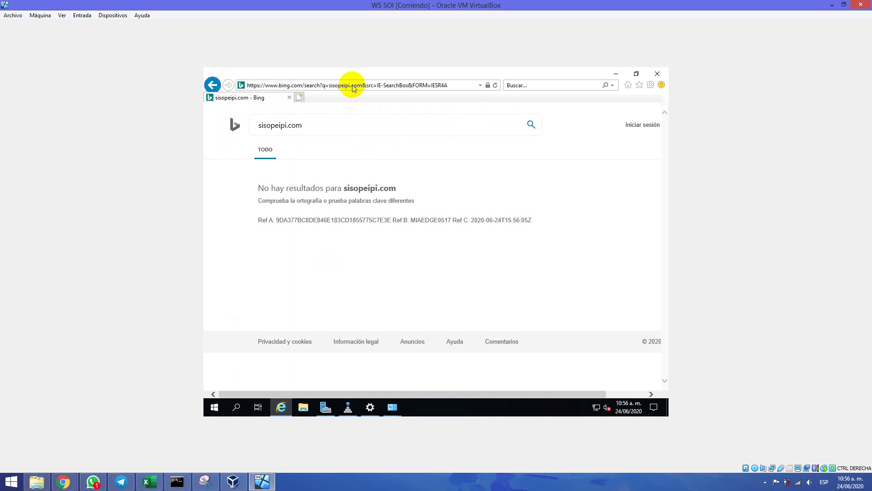
{"action": "left_click", "coordinate": [395, 84]}
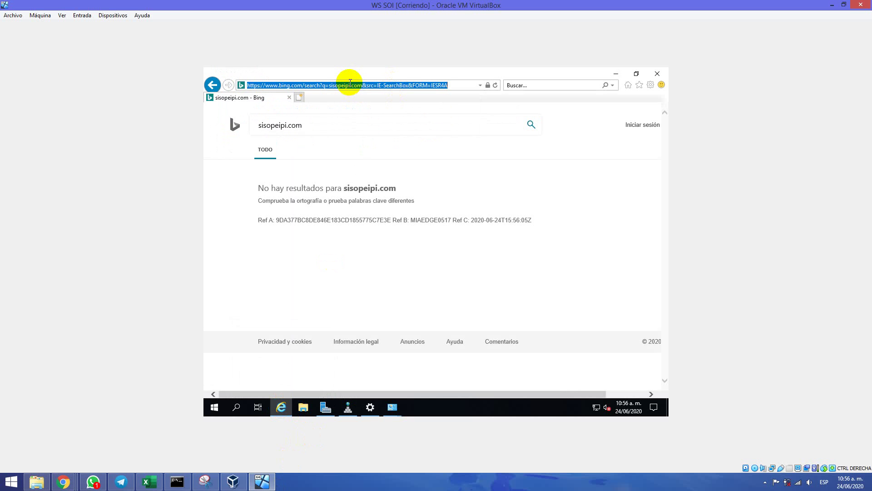
{"action": "type", "text": "www.sisopeipi.com"}
{"action": "key", "text": "Return"}
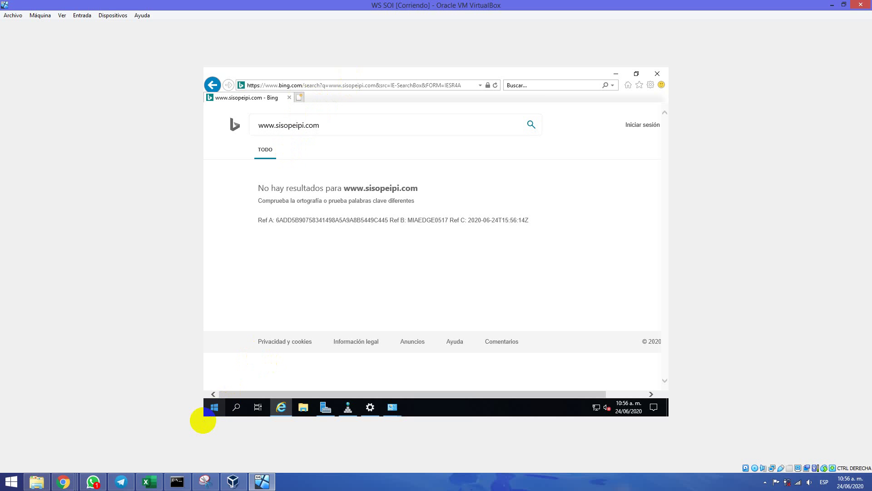
{"action": "left_click", "coordinate": [212, 413]}
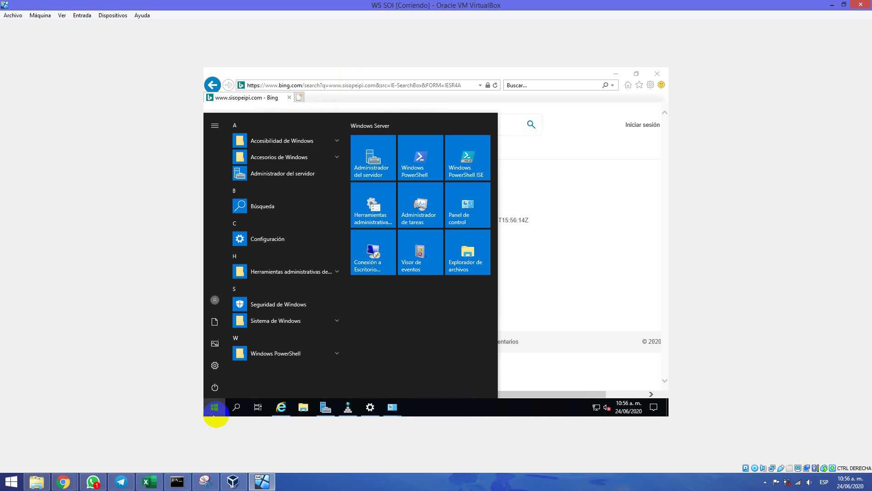
{"action": "left_click", "coordinate": [587, 230]}
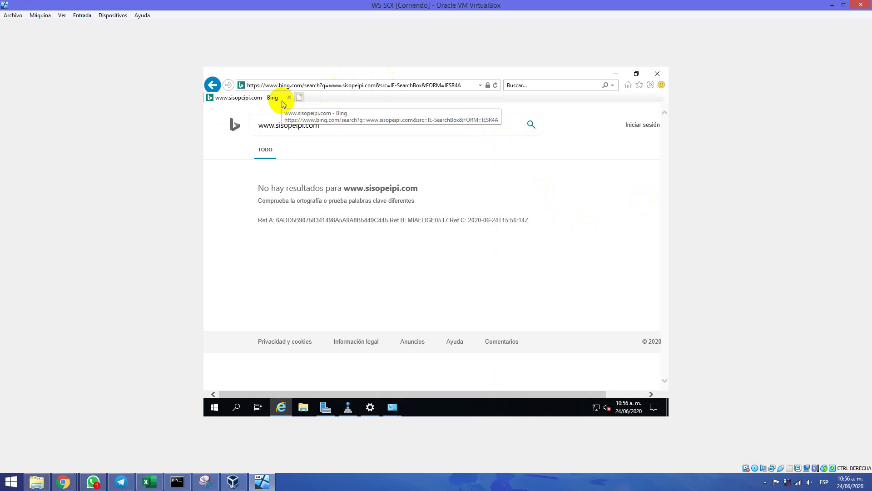
- Return to the DNS management console and refresh the DNS tree
{"action": "left_click", "coordinate": [350, 406]}
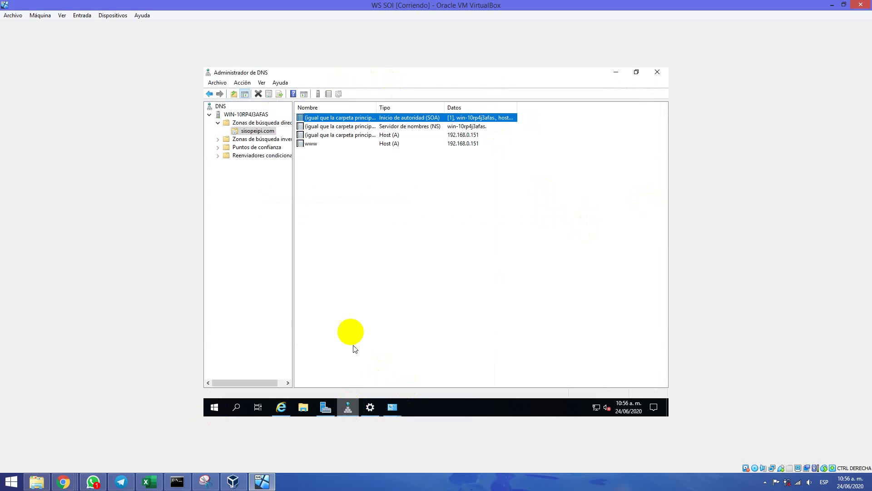
{"action": "right_click", "coordinate": [220, 107]}
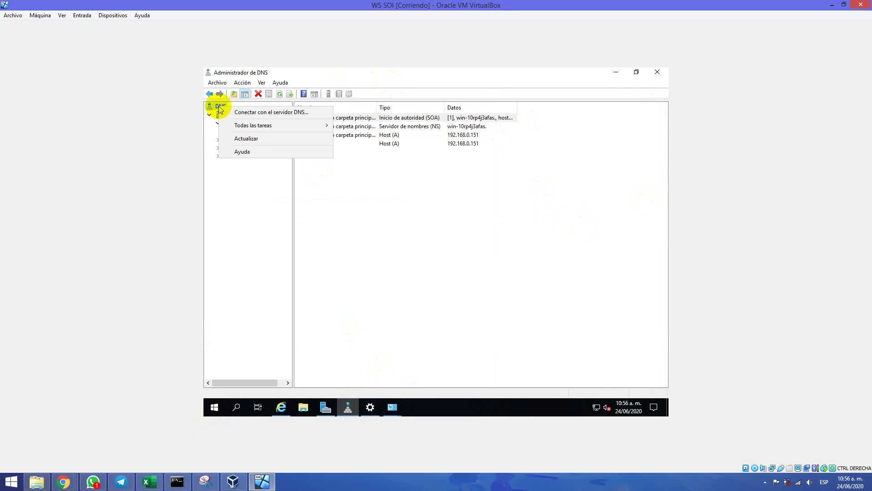
{"action": "left_click", "coordinate": [249, 138]}
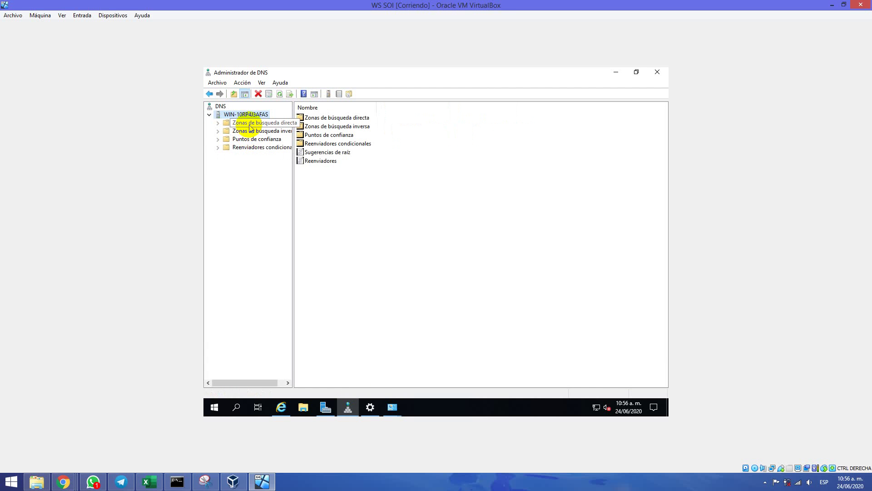
{"action": "left_click", "coordinate": [249, 126]}
- Restart the DNS service on the local DNS server
{"action": "left_click", "coordinate": [220, 107]}
{"action": "right_click", "coordinate": [220, 108]}
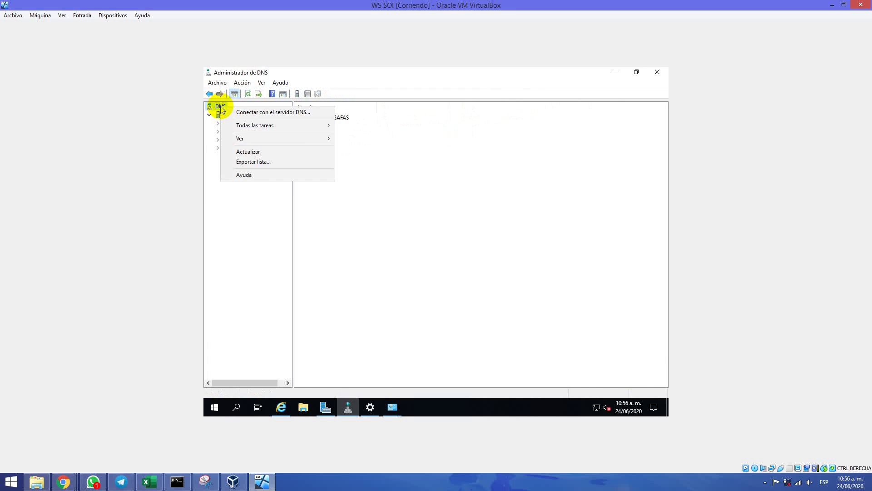
{"action": "mouse_move", "coordinate": [308, 127]}
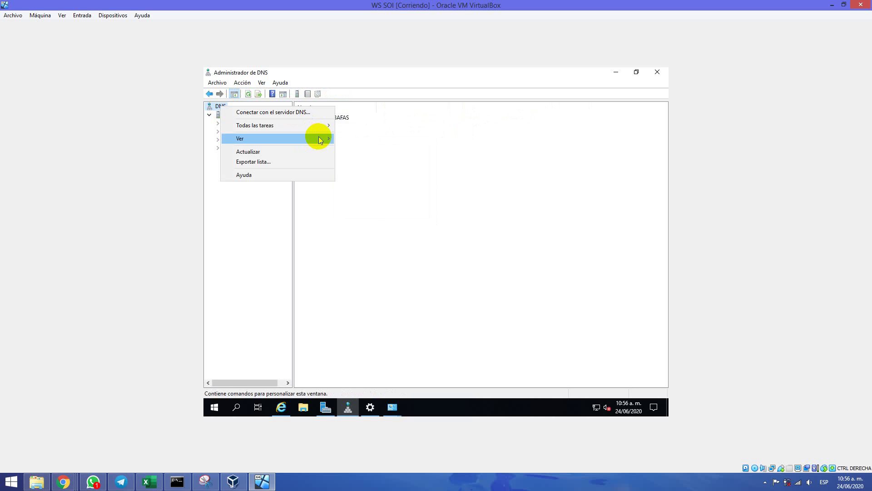
{"action": "left_click", "coordinate": [250, 204]}
{"action": "right_click", "coordinate": [238, 117]}
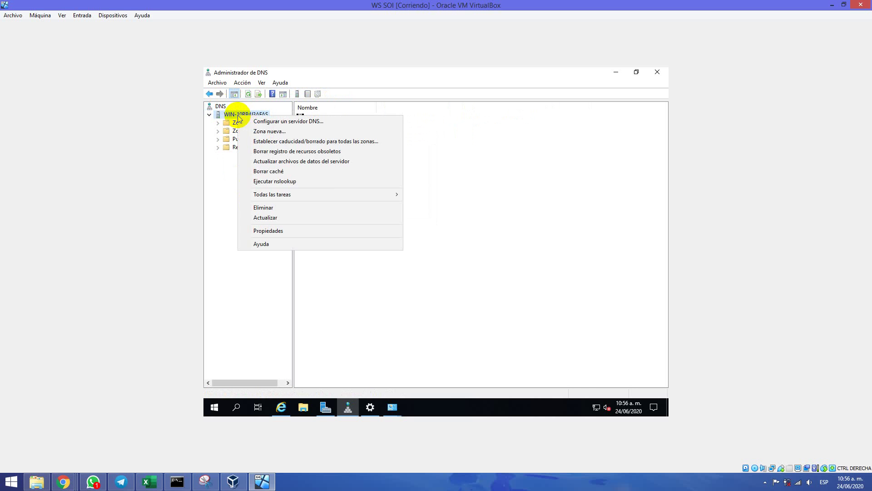
{"action": "mouse_move", "coordinate": [344, 194]}
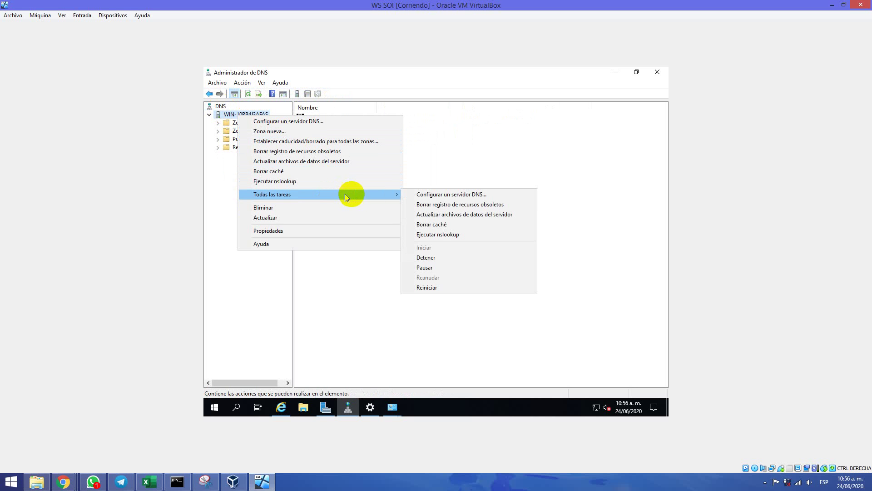
{"action": "left_click", "coordinate": [459, 289]}
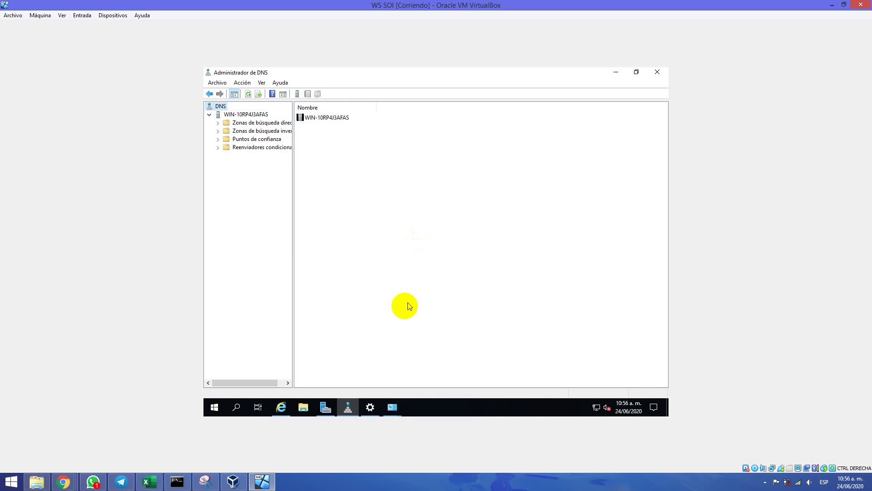
{"action": "left_click", "coordinate": [286, 411]}
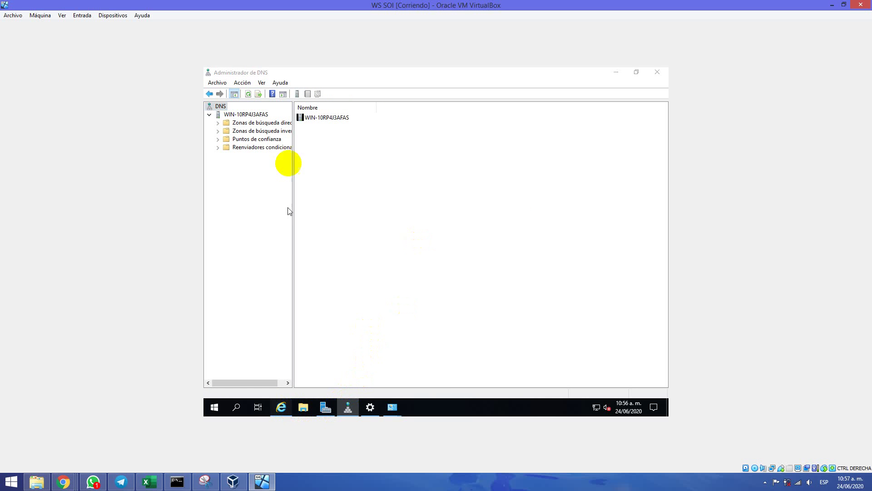
{"action": "right_click", "coordinate": [291, 399]}
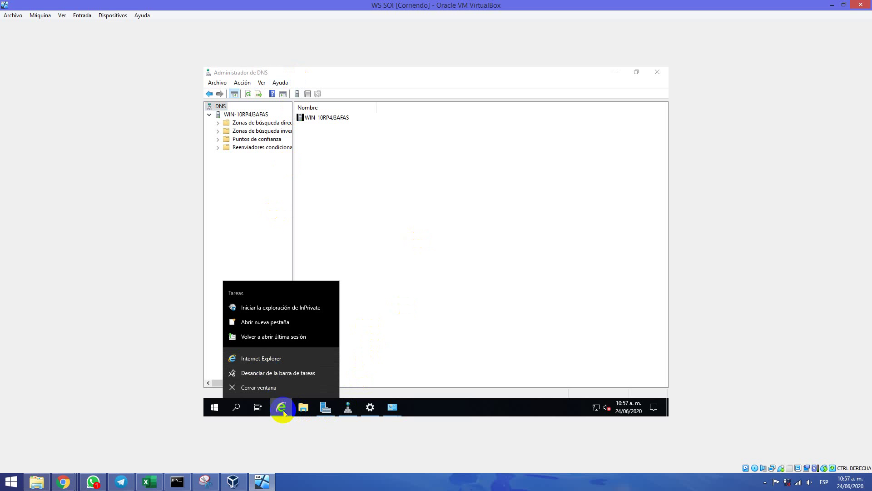
{"action": "left_click", "coordinate": [282, 409]}
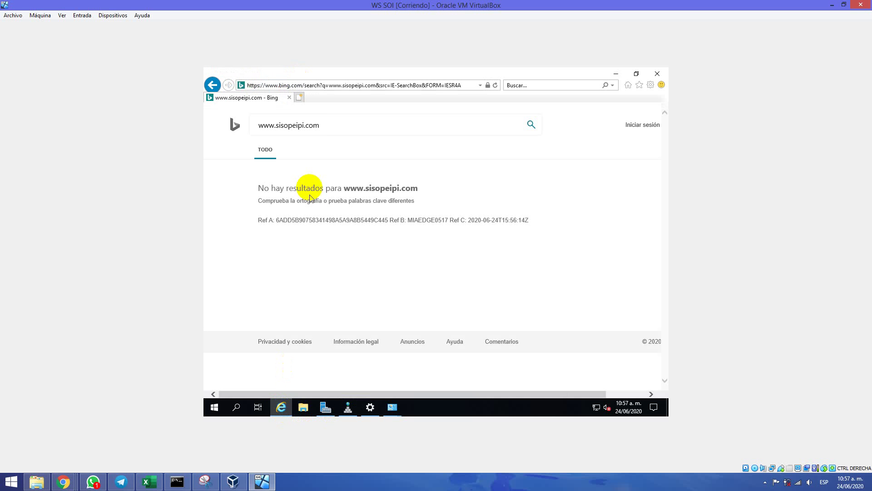
{"action": "left_click", "coordinate": [322, 128]}
{"action": "triple_click", "coordinate": [268, 127]}
{"action": "key", "text": "ctrl+c"}
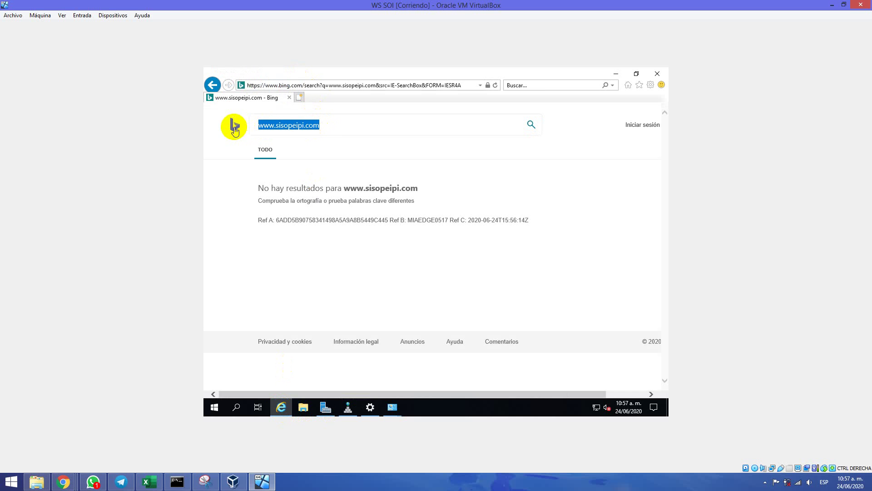
{"action": "left_click", "coordinate": [377, 85]}
{"action": "key", "text": "ctrl+v"}
{"action": "key", "text": "Return"}
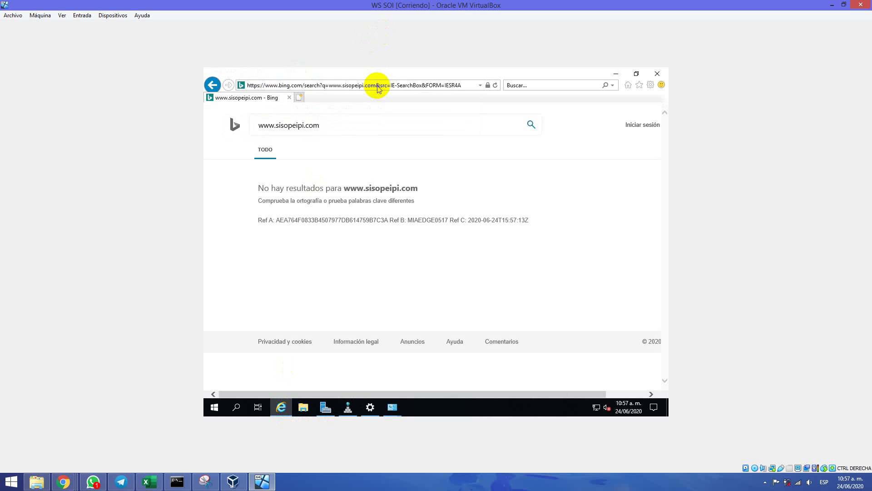
{"action": "left_click", "coordinate": [214, 407]}
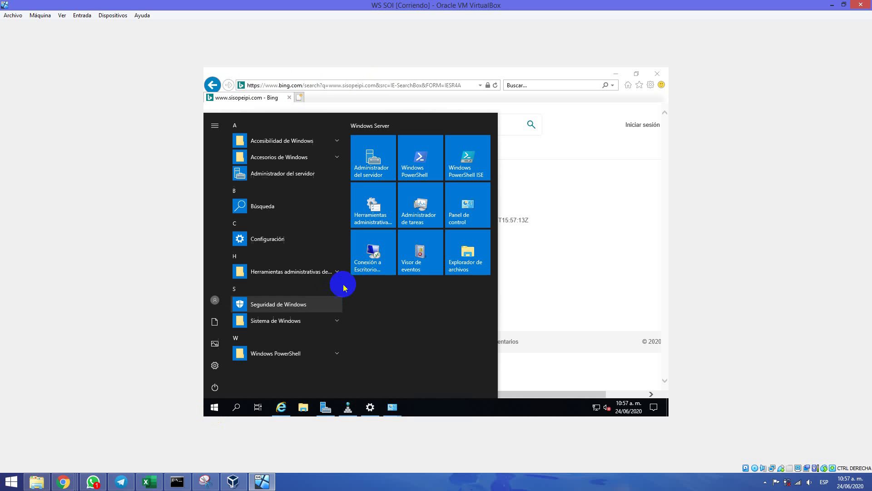
{"action": "left_click", "coordinate": [320, 291]}
{"action": "type", "text": "cmd"}
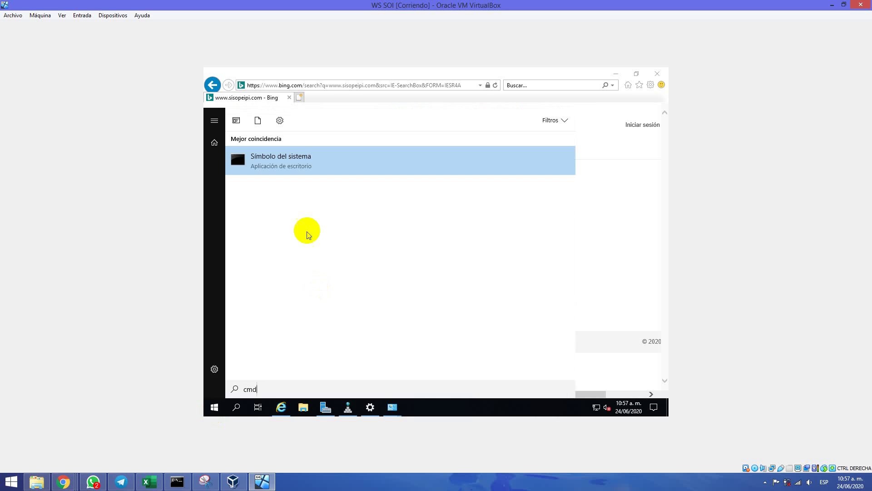
{"action": "left_click", "coordinate": [289, 160]}
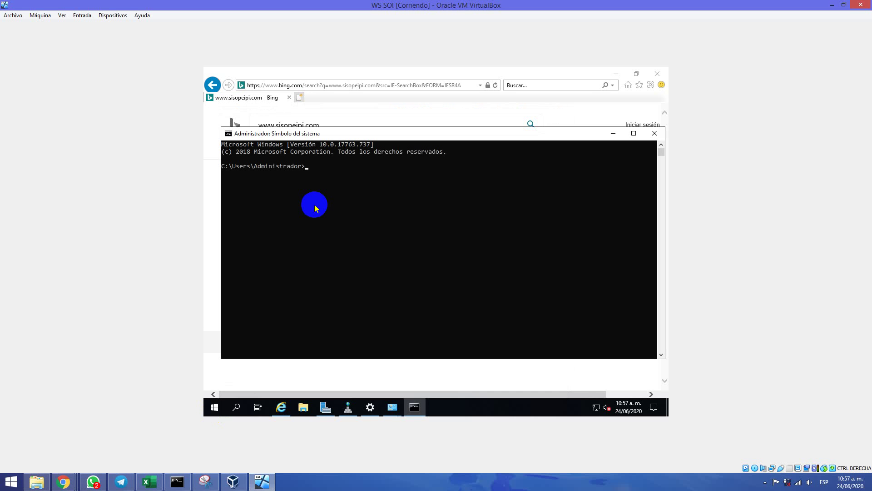
{"action": "type", "text": "nslookup"}
{"action": "key", "text": "ctrl+v"}
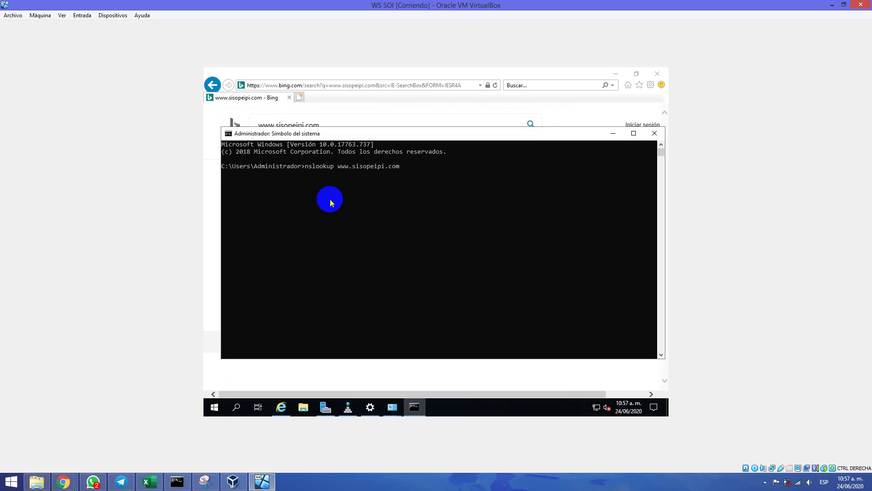
{"action": "key", "text": "Return"}
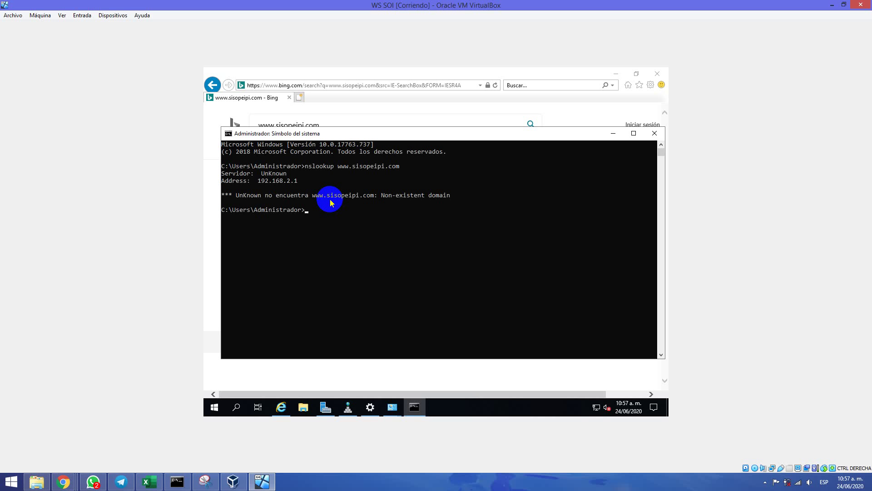
{"action": "key", "text": "Up"}
{"action": "left_click", "coordinate": [655, 134]}
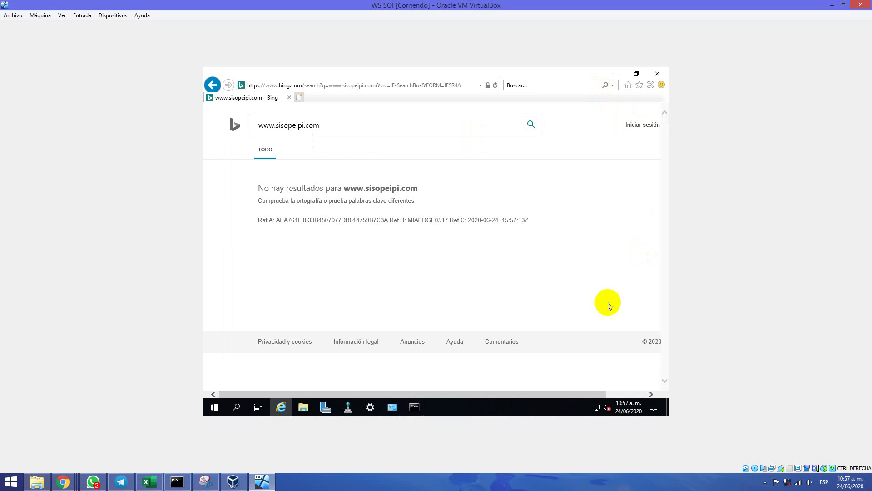
- Check the IPv4 address and DNS servers in the Ethernet connection's details, and close the details and status dialogs
{"action": "left_click", "coordinate": [392, 406]}
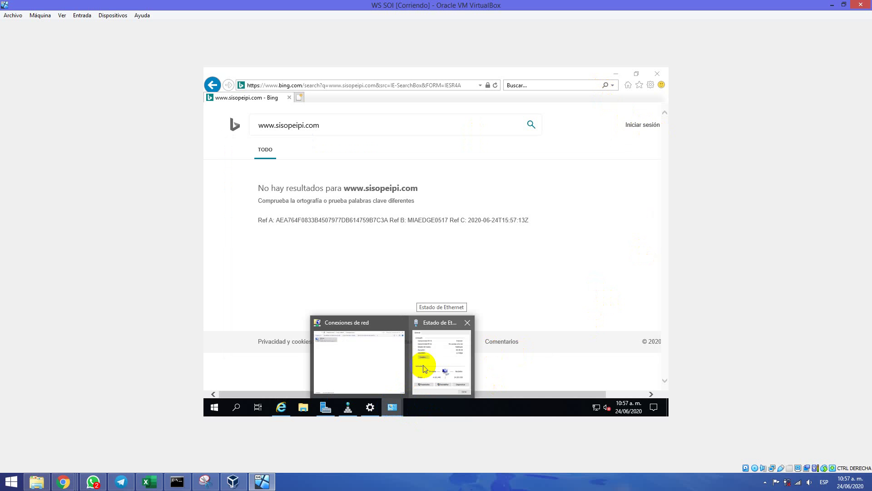
{"action": "left_click", "coordinate": [424, 366]}
{"action": "left_click", "coordinate": [423, 368]}
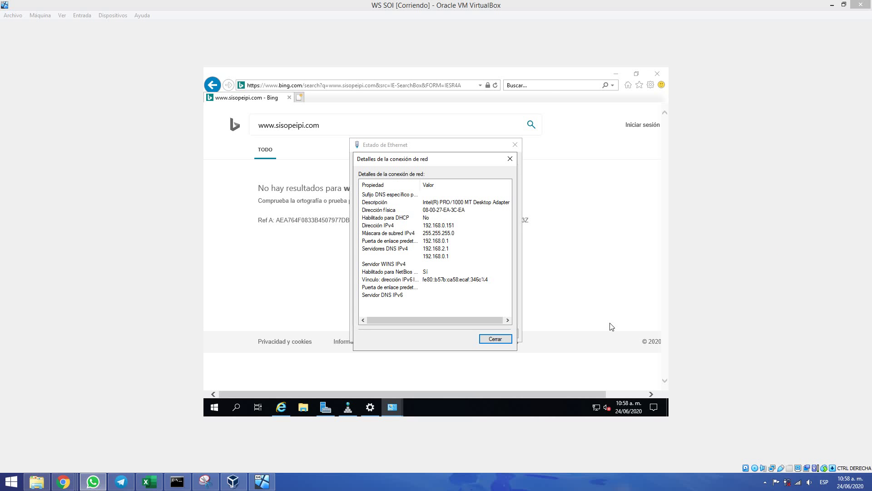
{"action": "left_click", "coordinate": [495, 339]}
{"action": "left_click", "coordinate": [502, 334]}
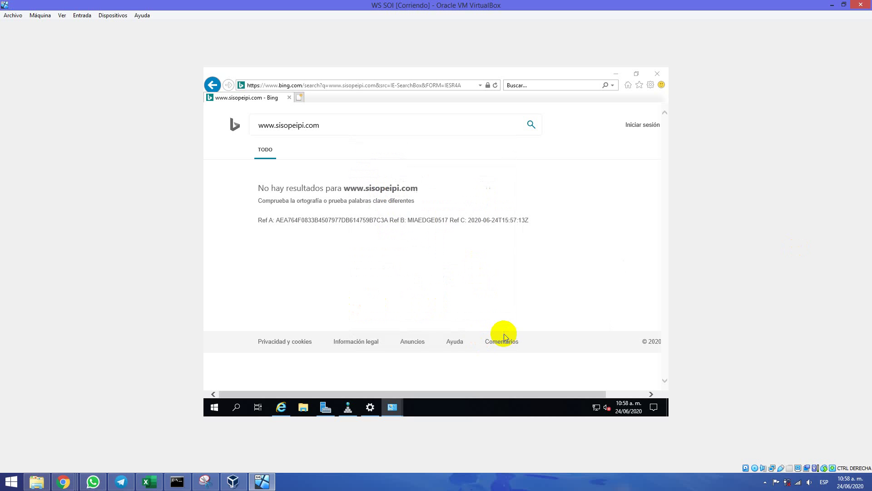
- Set the Ethernet connection's preferred IPv4 DNS server to 192.168.0.151 and close its properties
{"action": "left_click", "coordinate": [386, 406]}
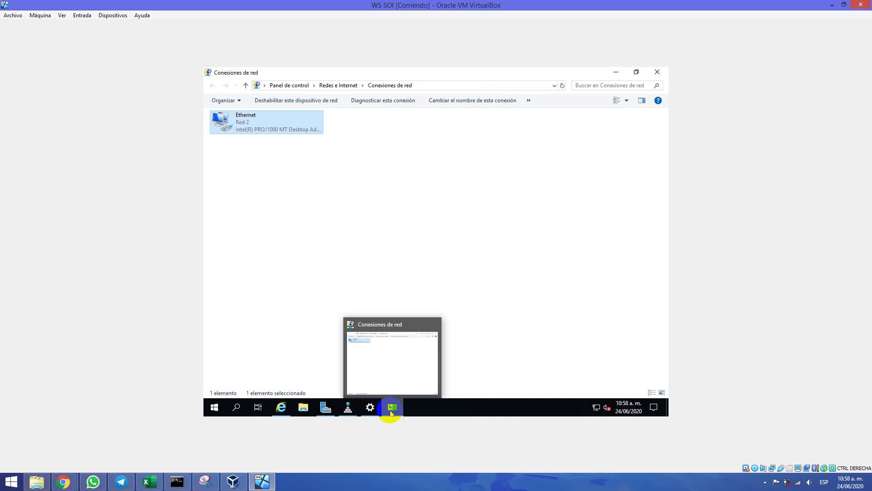
{"action": "left_click", "coordinate": [244, 130]}
{"action": "right_click", "coordinate": [243, 130]}
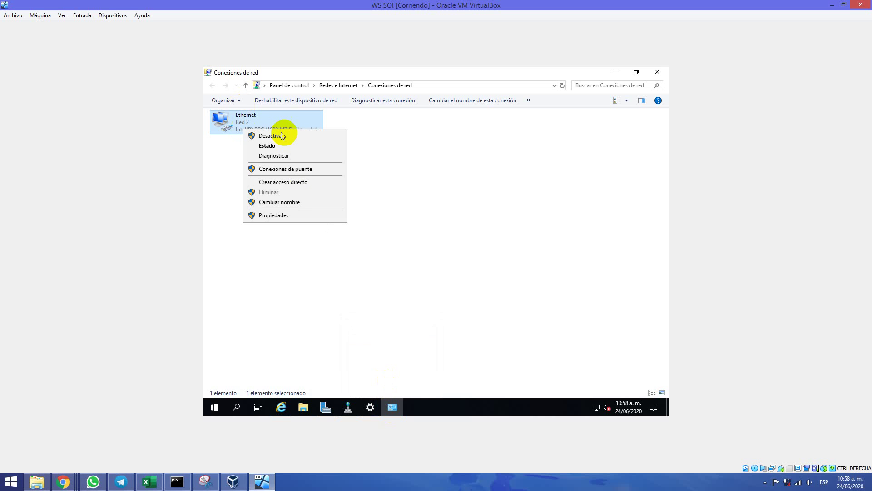
{"action": "left_click", "coordinate": [305, 219]}
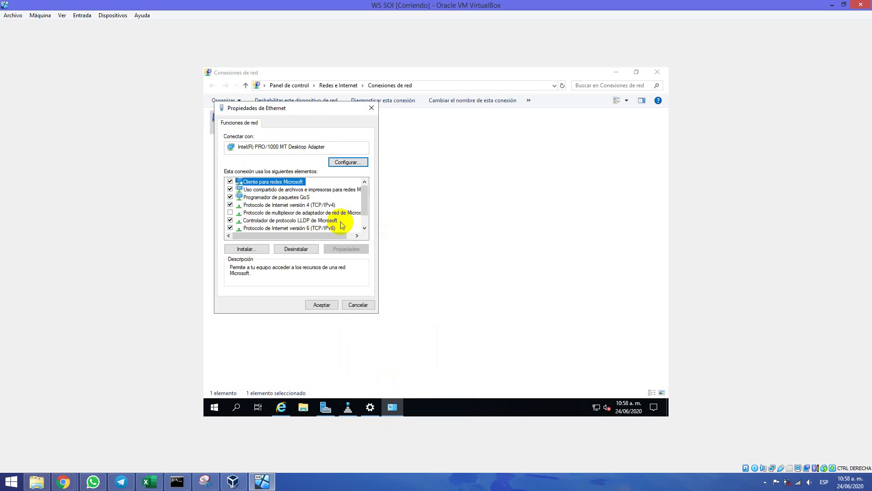
{"action": "scroll", "coordinate": [341, 225], "scroll_direction": "down", "scroll_amount": 1}
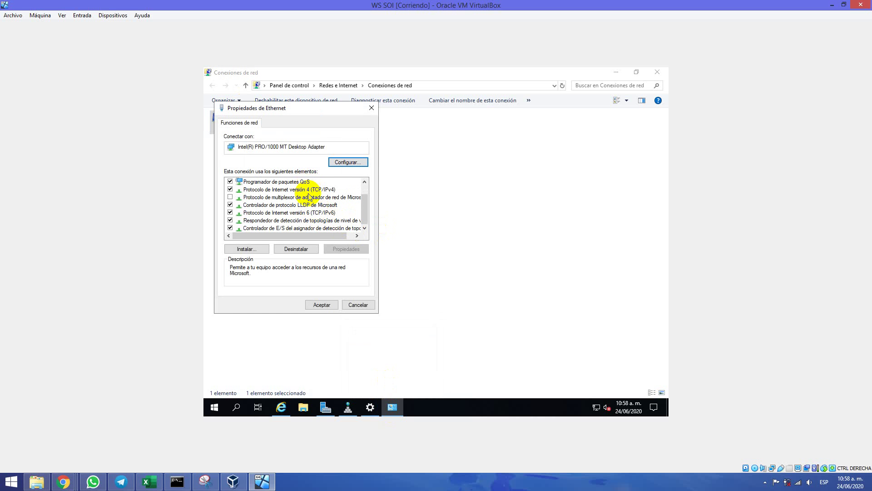
{"action": "left_click", "coordinate": [309, 189]}
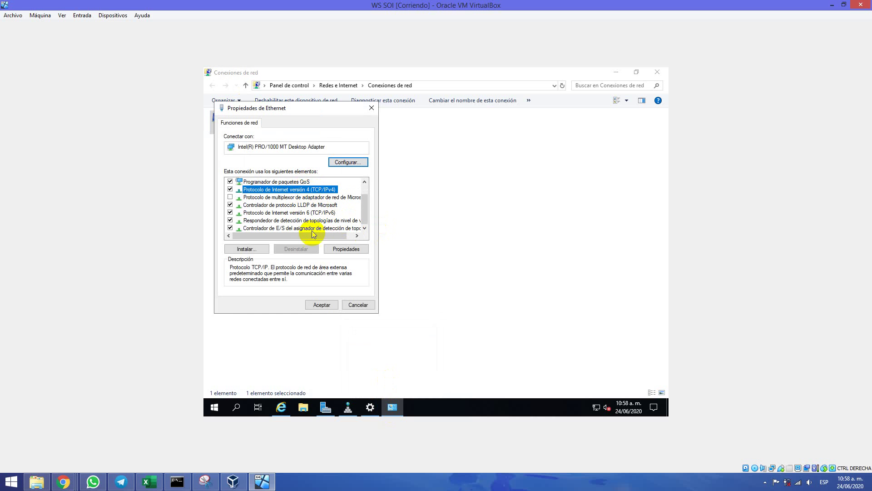
{"action": "left_click", "coordinate": [339, 250]}
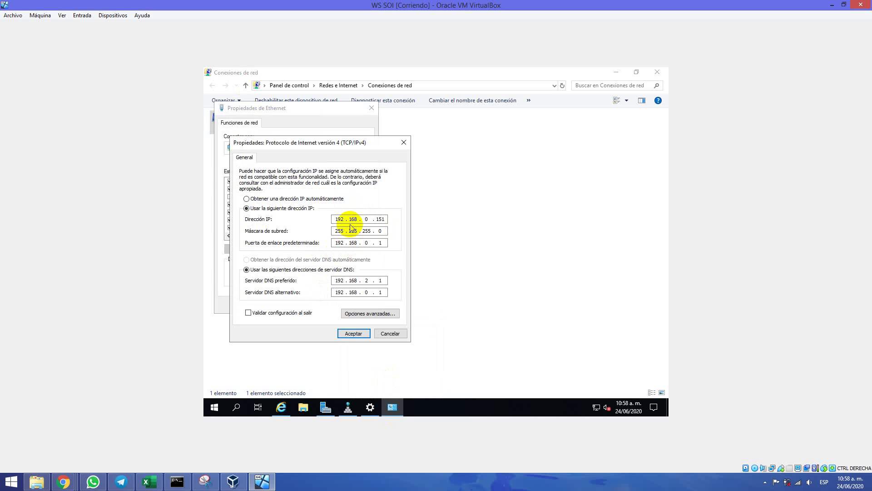
{"action": "left_click", "coordinate": [367, 278]}
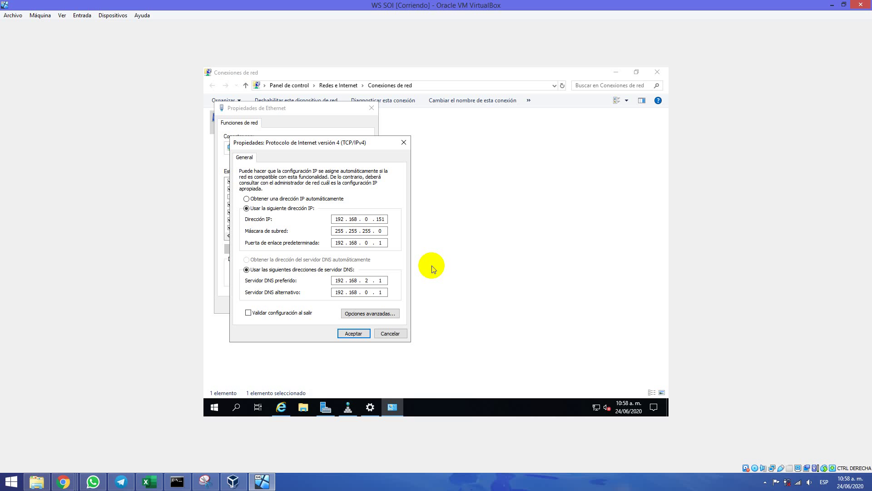
{"action": "type", "text": "0 . 151"}
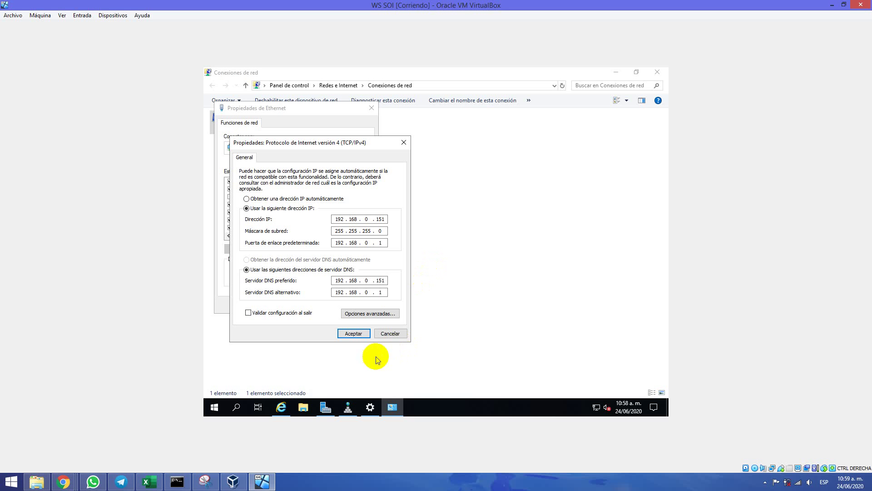
{"action": "left_click", "coordinate": [367, 335]}
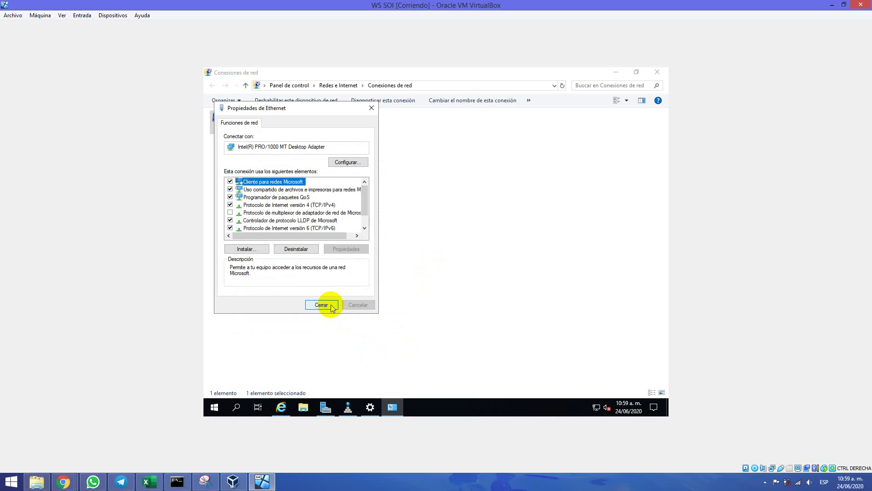
{"action": "left_click", "coordinate": [322, 305]}
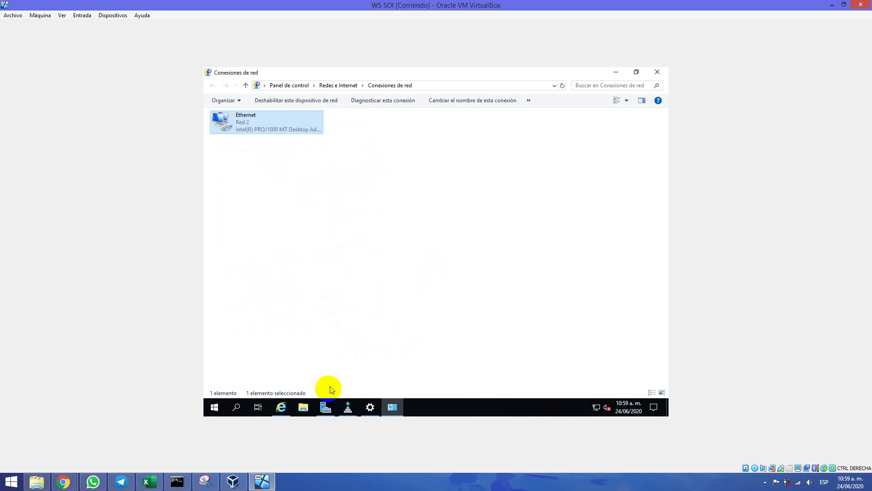
- Open a new Command Prompt window on the server
{"action": "left_click", "coordinate": [216, 408]}
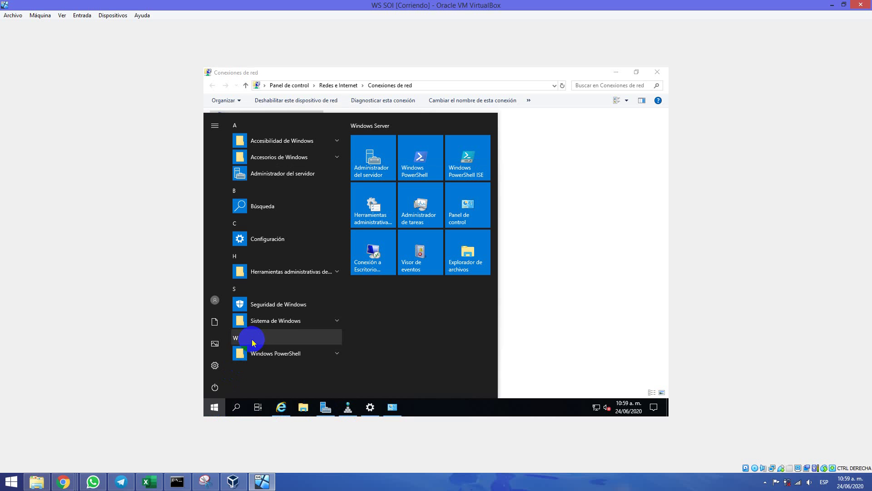
{"action": "left_click", "coordinate": [332, 270]}
{"action": "type", "text": "cmd"}
{"action": "key", "text": "Return"}
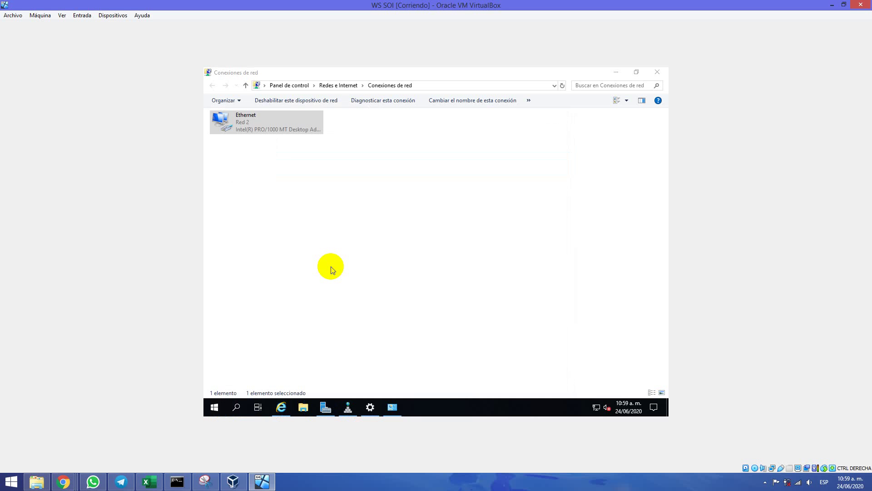
{"action": "left_click", "coordinate": [332, 270]}
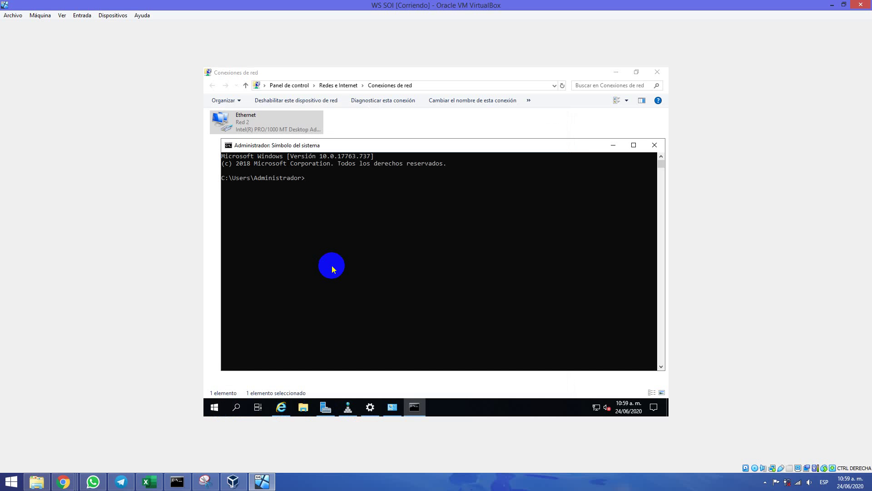
{"action": "type", "text": "nsllokup"}
{"action": "right_click", "coordinate": [381, 176]}
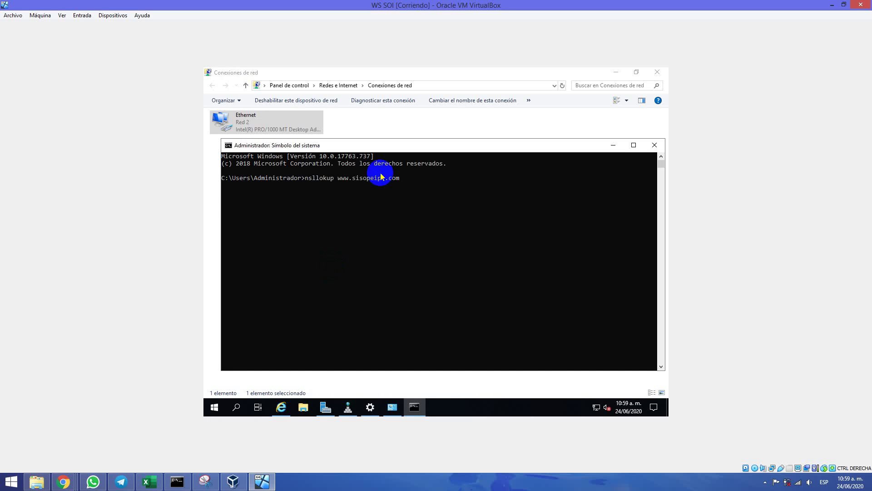
{"action": "key", "text": "Return"}
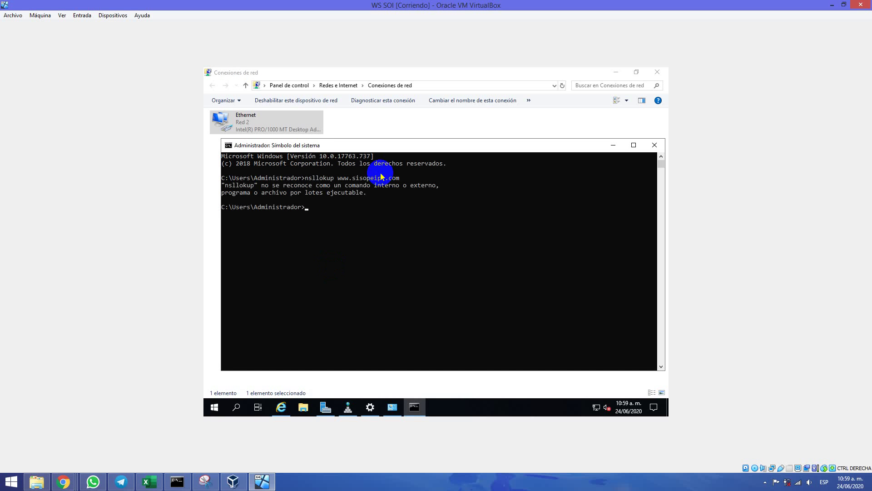
{"action": "key", "text": "Up"}
{"action": "key", "text": "BackSpace"}
{"action": "type", "text": "okup www.sisopeipi.com"}
{"action": "key", "text": "Return"}
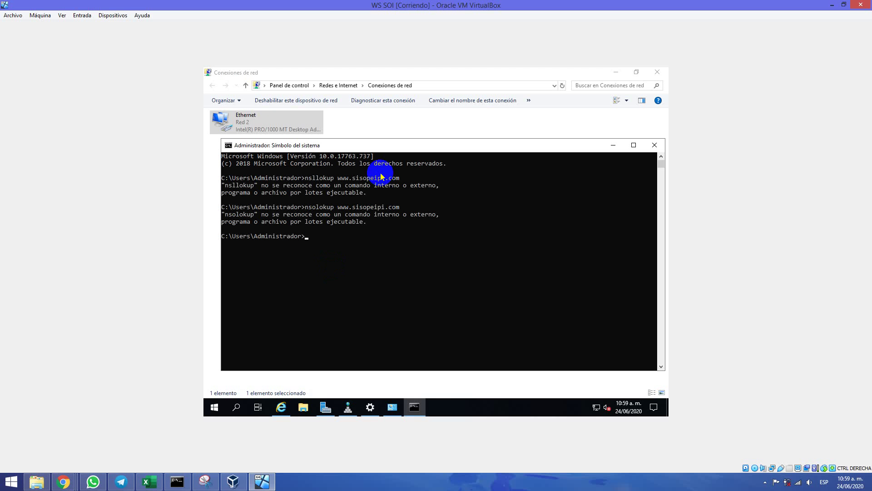
{"action": "key", "text": "Up"}
{"action": "key", "text": "Delete"}
{"action": "type", "text": "ookup www.sisopeipi.com"}
{"action": "key", "text": "Return"}
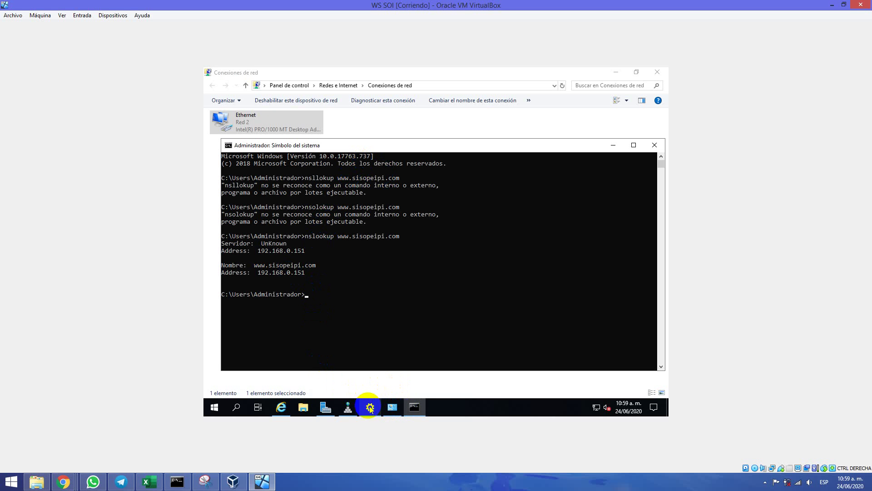
{"action": "left_click", "coordinate": [281, 407]}
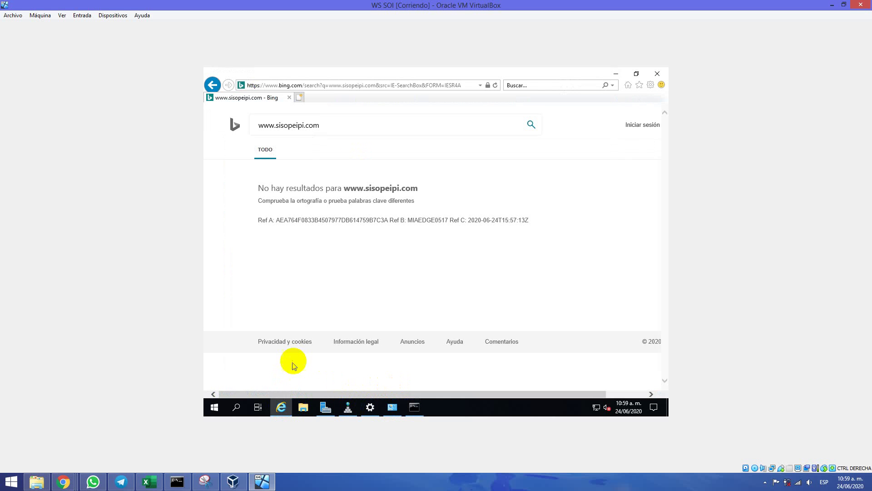
{"action": "left_click", "coordinate": [325, 87]}
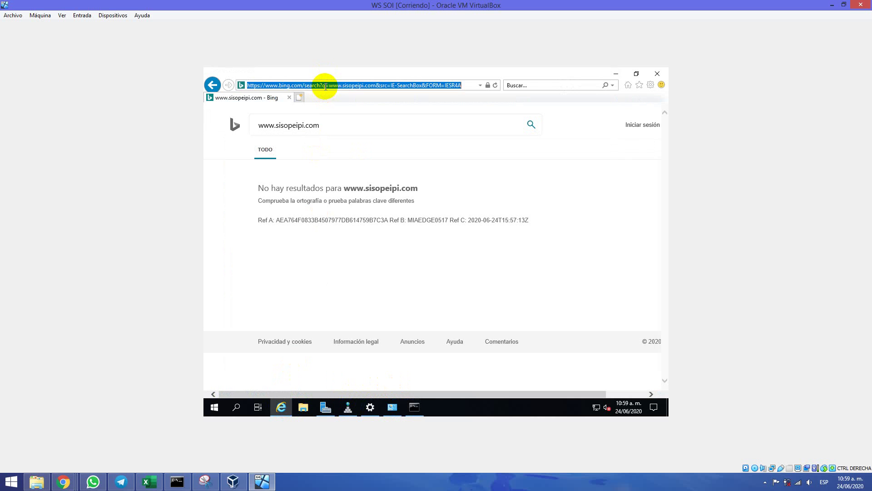
{"action": "type", "text": "www.sisopeipi.com"}
{"action": "key", "text": "Return"}
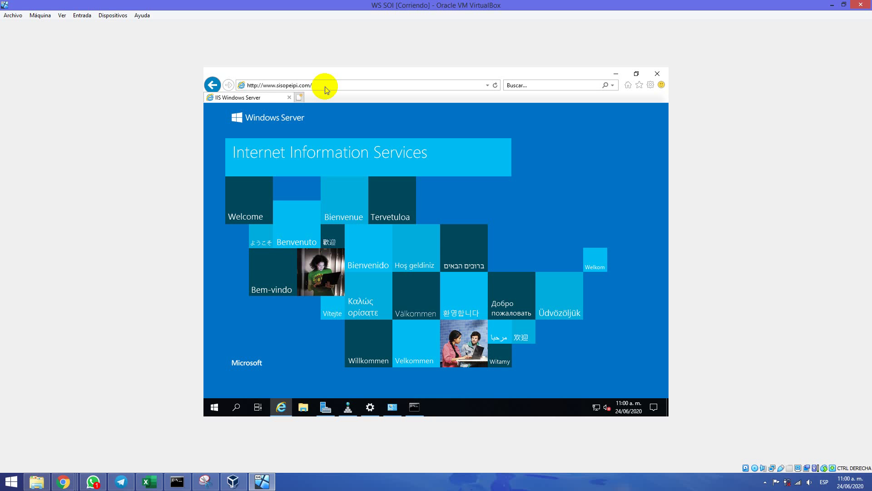
- Remove the www prefix from the address and load sisopeipi.com
{"action": "double_click", "coordinate": [269, 85]}
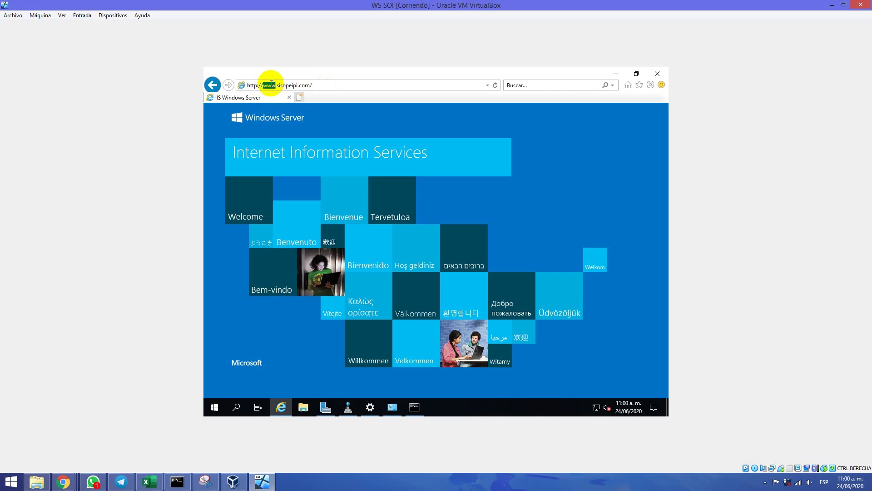
{"action": "key", "text": "Delete"}
{"action": "key", "text": "Delete"}
{"action": "key", "text": "Return"}
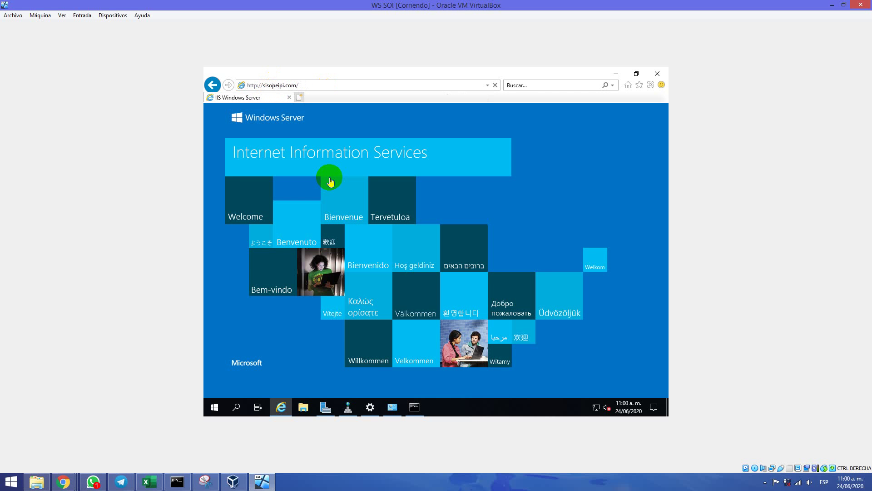
- Add the mail prefix to the address and try to load mail.sisopeipi.com
{"action": "left_click", "coordinate": [264, 86]}
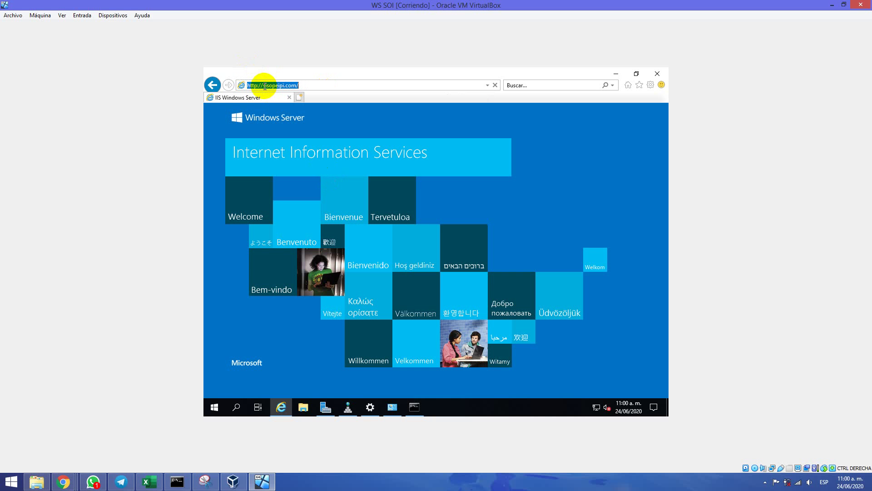
{"action": "left_click", "coordinate": [263, 86]}
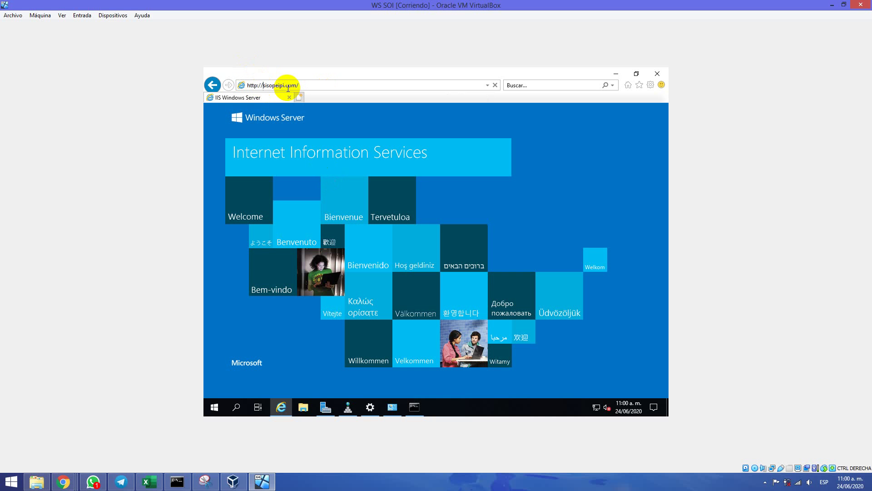
{"action": "type", "text": "mail."}
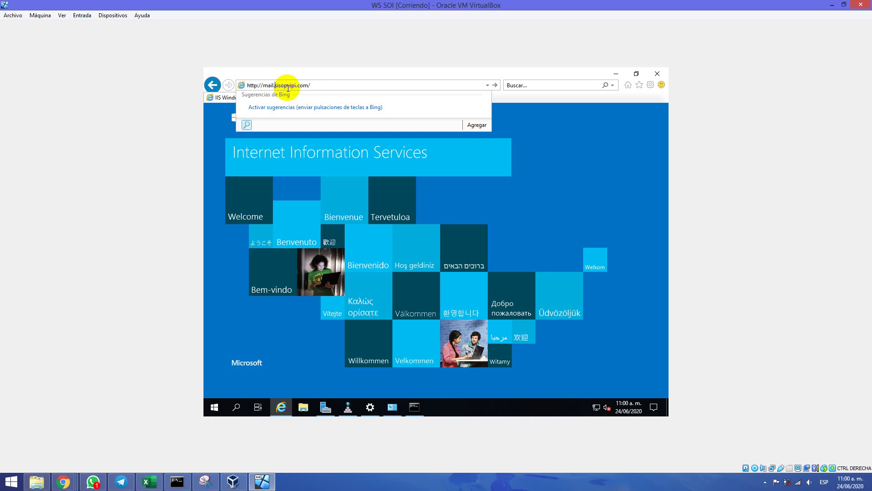
{"action": "key", "text": "Return"}
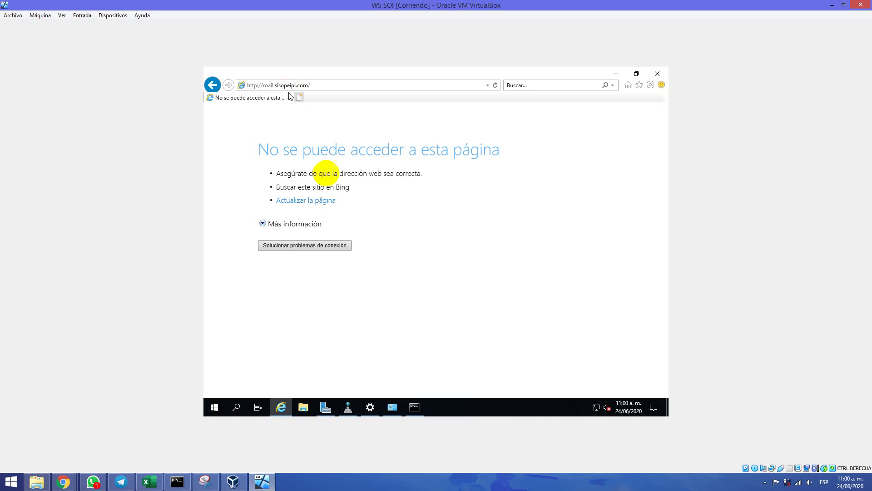
- Switch to DNS Manager and display the records of the sisopeipi.com forward lookup zone
{"action": "left_click", "coordinate": [349, 409]}
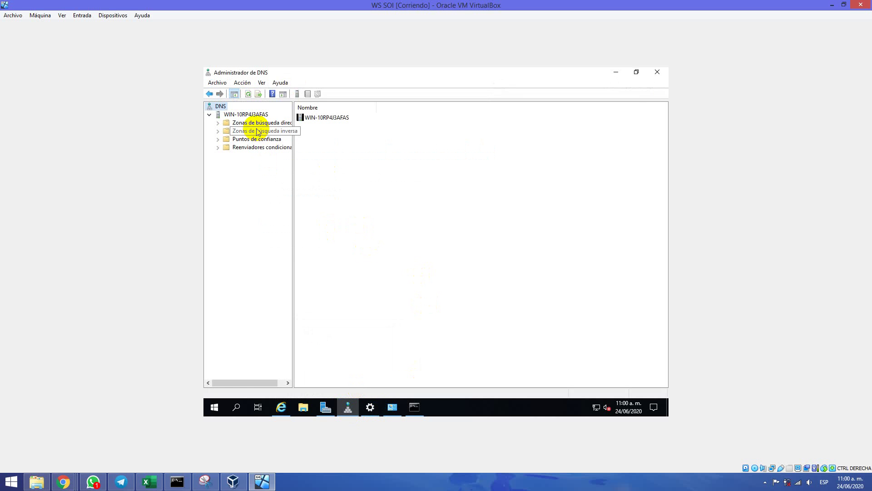
{"action": "left_click", "coordinate": [232, 123]}
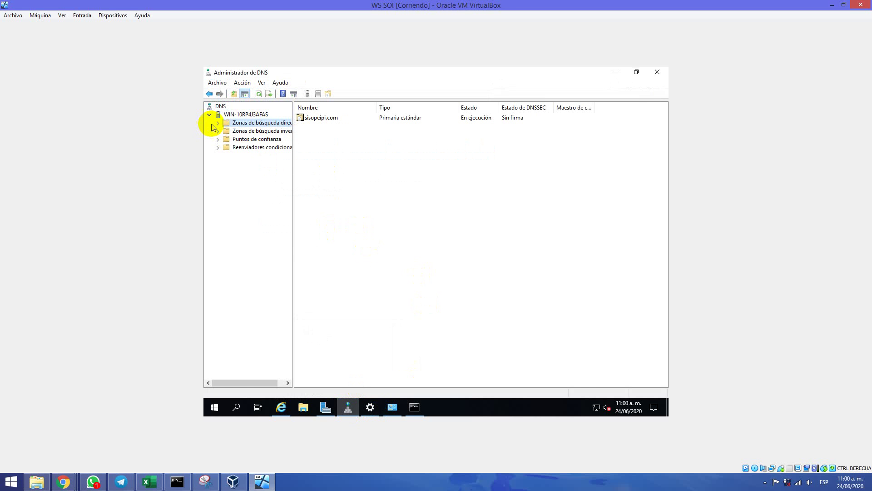
{"action": "left_click", "coordinate": [217, 123]}
{"action": "left_click", "coordinate": [246, 132]}
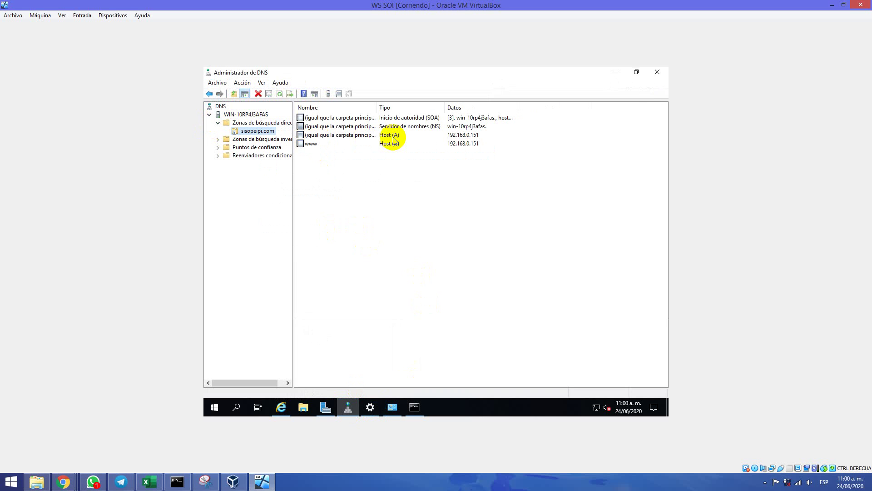
- Start a new host (A or AAAA) record in the sisopeipi.com zone and name it mail
{"action": "right_click", "coordinate": [381, 203]}
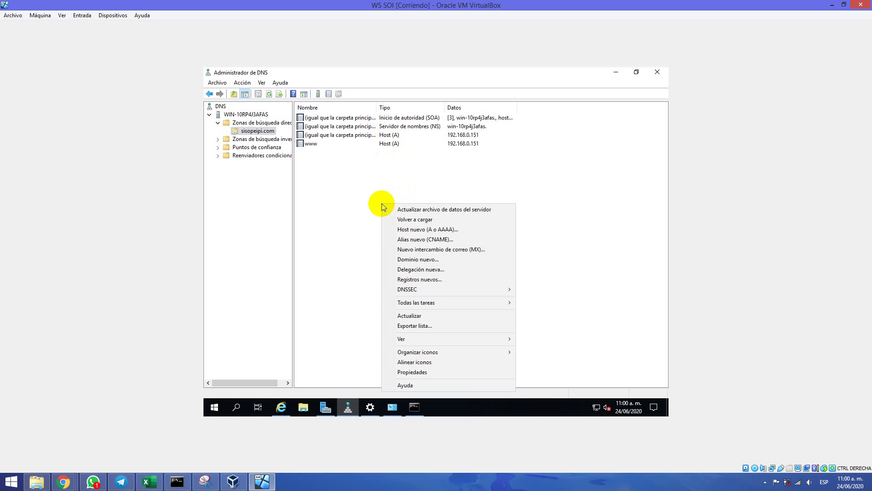
{"action": "left_click", "coordinate": [409, 231]}
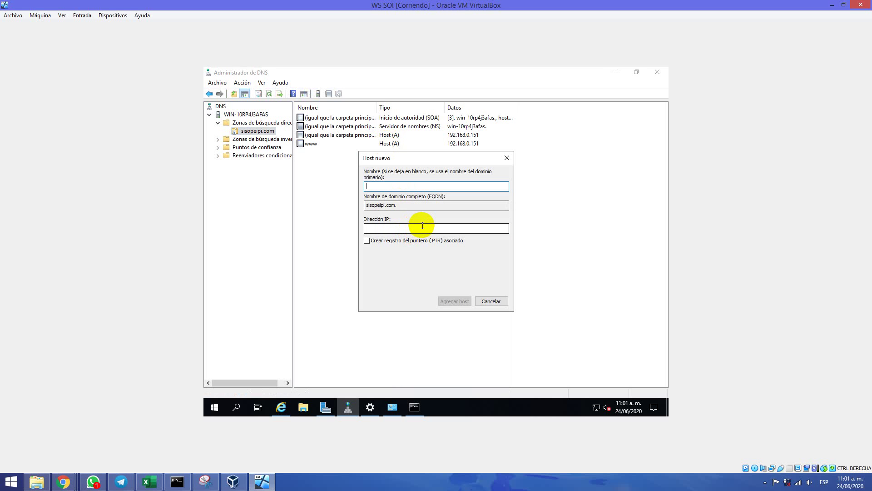
{"action": "type", "text": "mail"}
{"action": "left_click", "coordinate": [389, 228]}
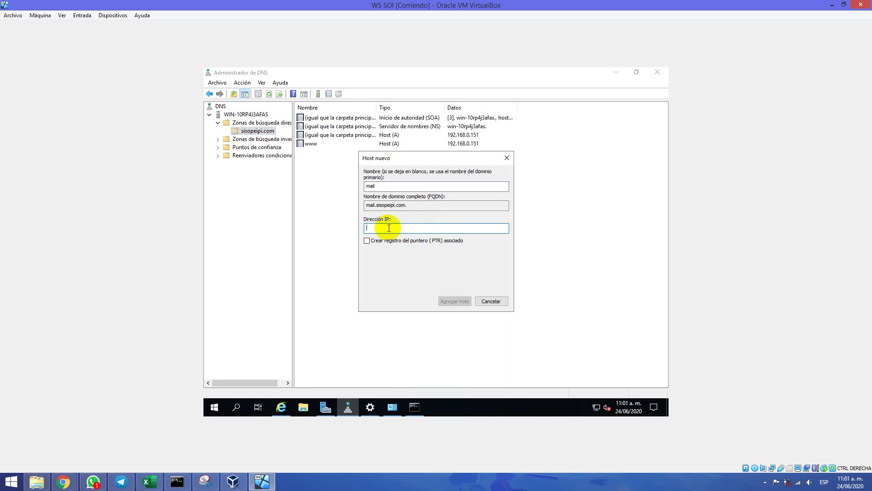
- Open the physical host's network connections, view the Wi-Fi adapter's connection details for its IPv4 address, and close the connections window
{"action": "left_click", "coordinate": [71, 483]}
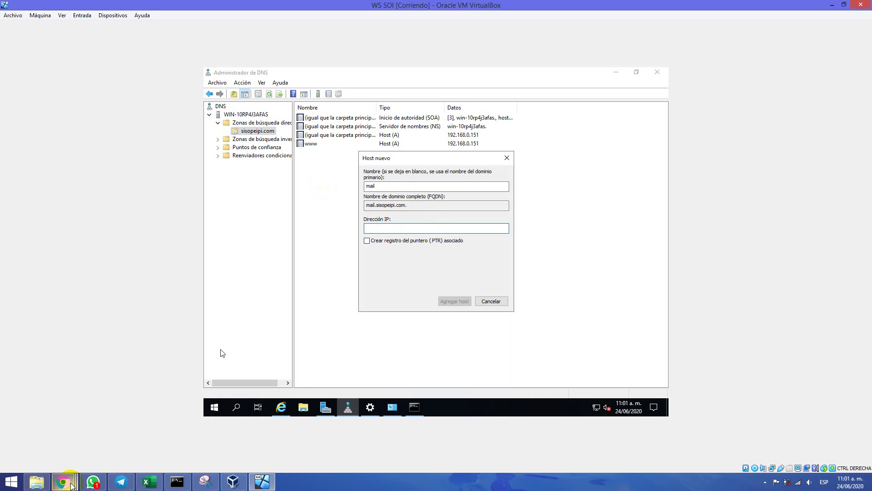
{"action": "key", "text": "super"}
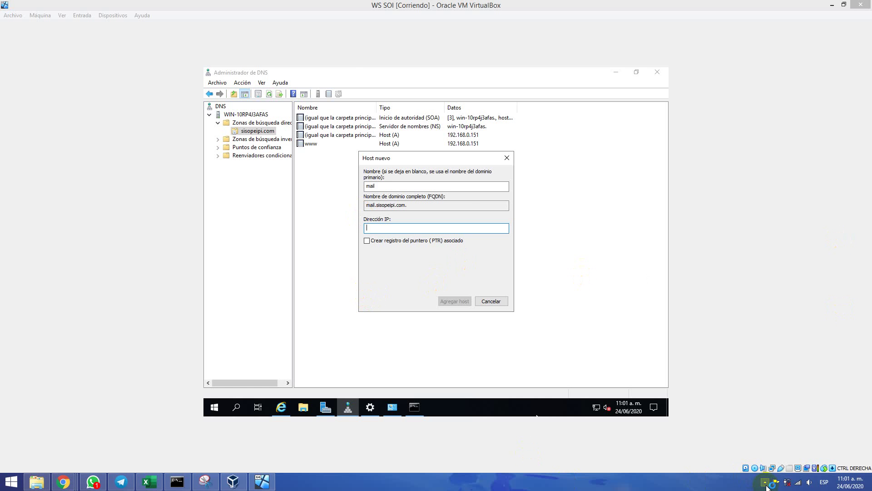
{"action": "right_click", "coordinate": [799, 486]}
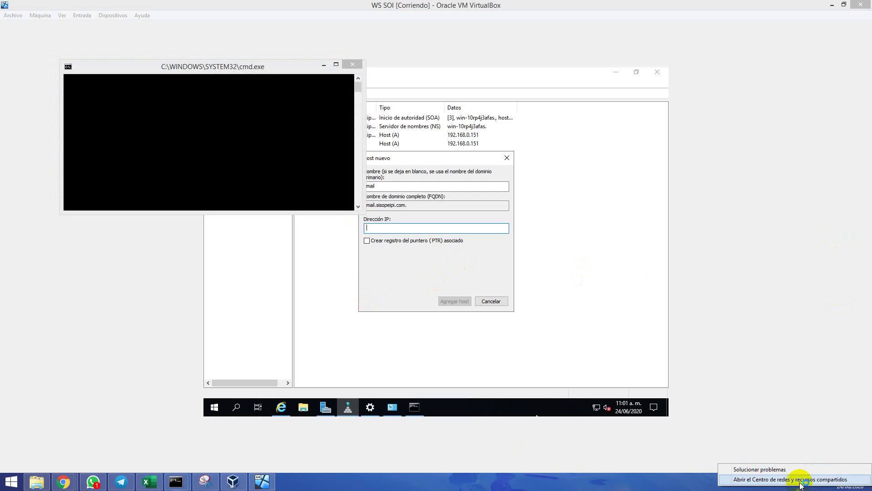
{"action": "left_click", "coordinate": [800, 481]}
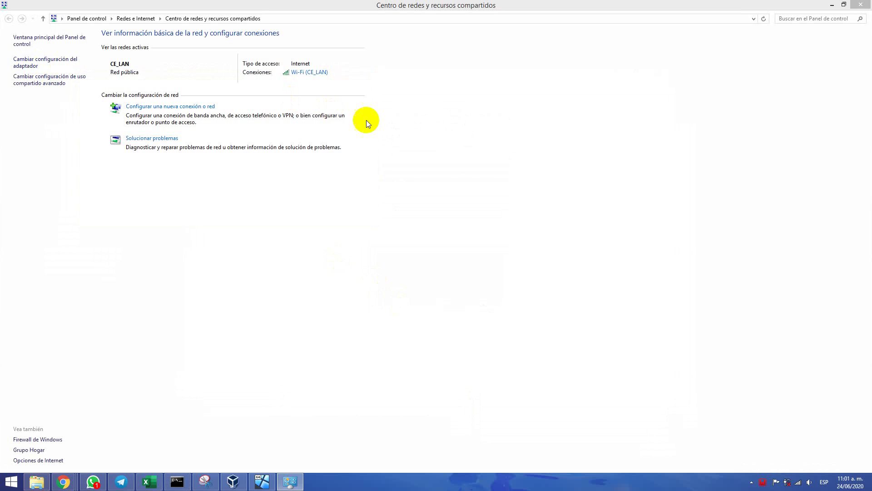
{"action": "left_click", "coordinate": [531, 66]}
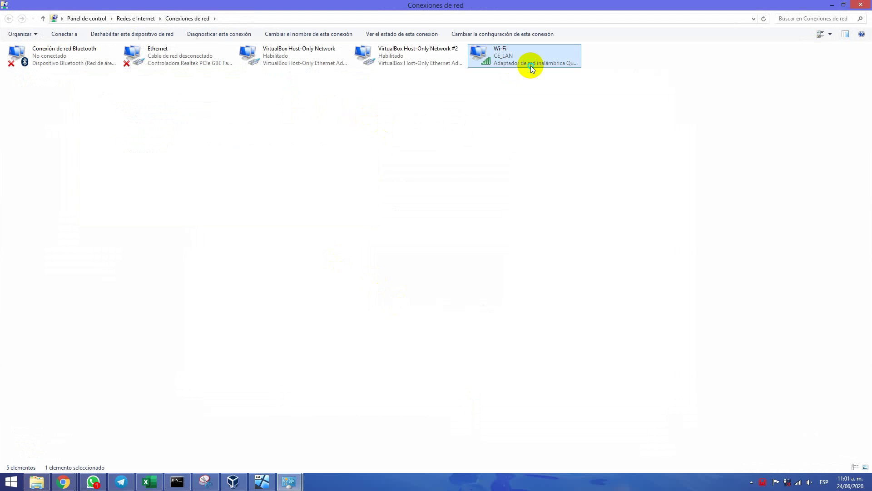
{"action": "right_click", "coordinate": [532, 68]}
{"action": "left_click", "coordinate": [572, 93]}
{"action": "left_click", "coordinate": [401, 251]}
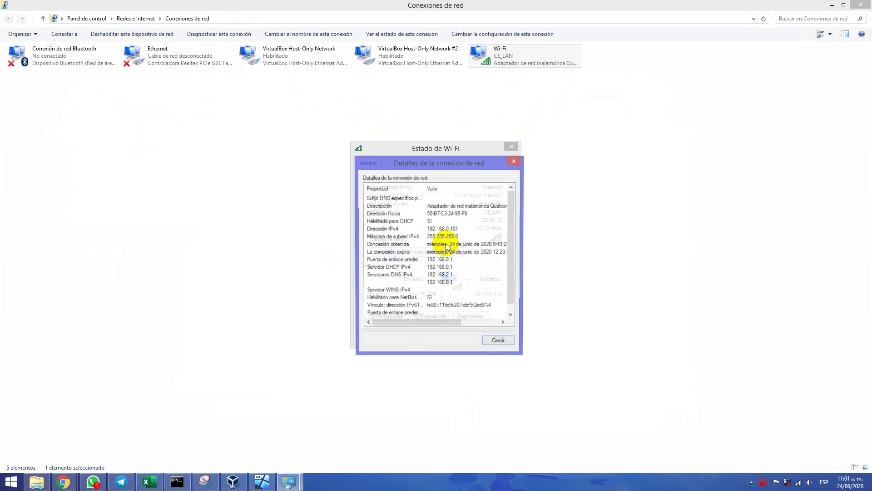
{"action": "left_click", "coordinate": [504, 145]}
{"action": "left_click", "coordinate": [511, 147]}
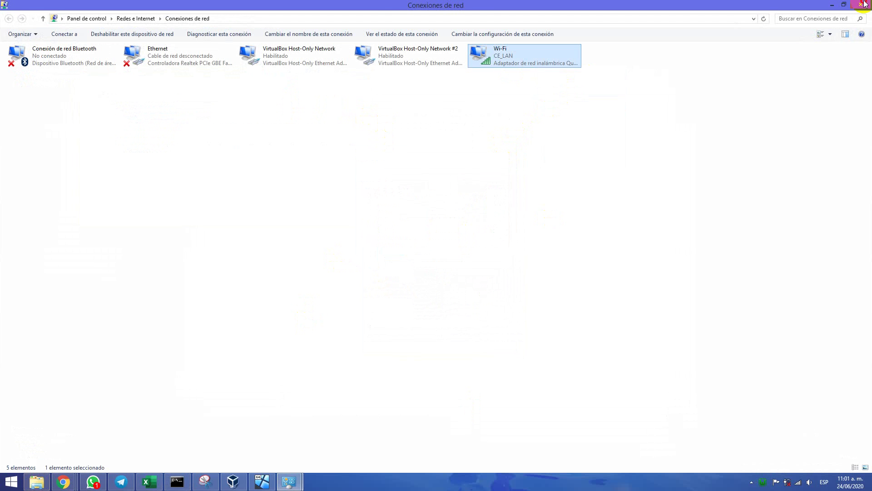
{"action": "key", "text": "alt+Left"}
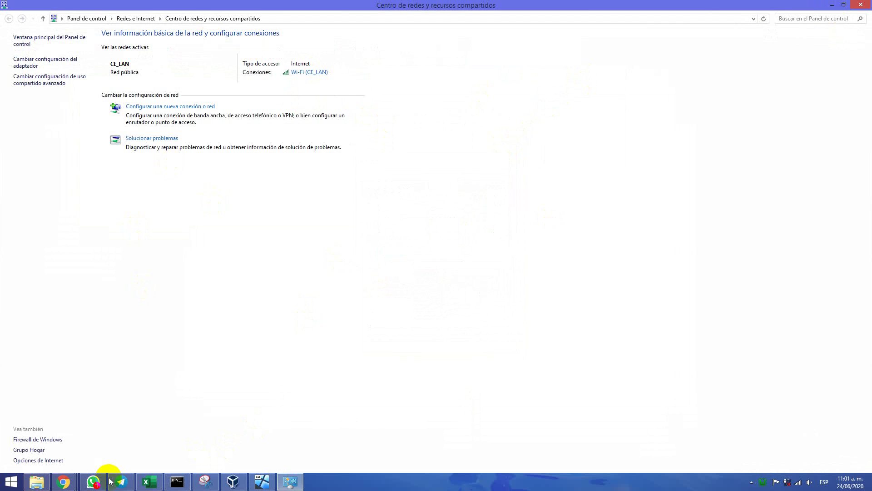
- Switch to Chrome on the physical host and load 192.168.0.101 in a new tab
{"action": "left_click", "coordinate": [92, 485]}
{"action": "mouse_move", "coordinate": [63, 482]}
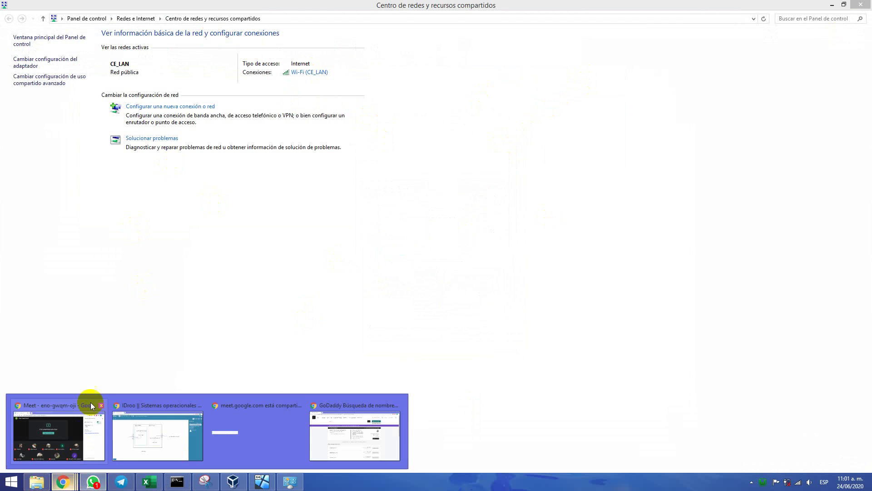
{"action": "left_click", "coordinate": [346, 422]}
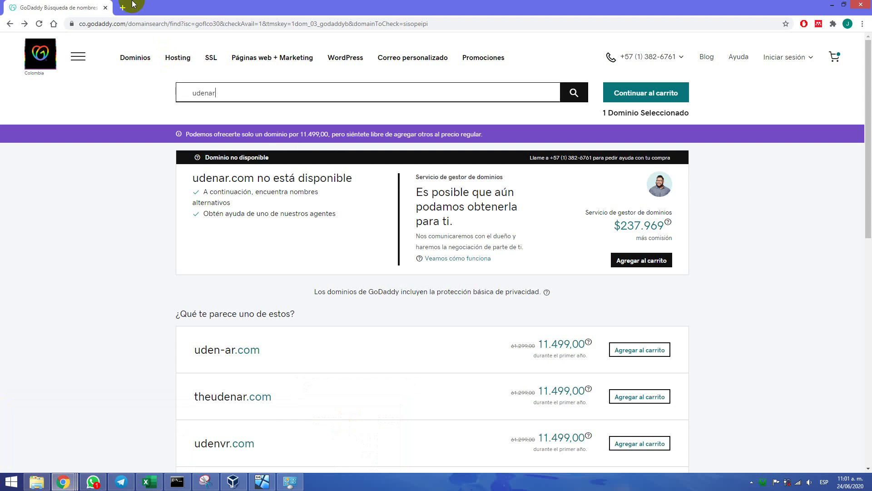
{"action": "left_click", "coordinate": [124, 9]}
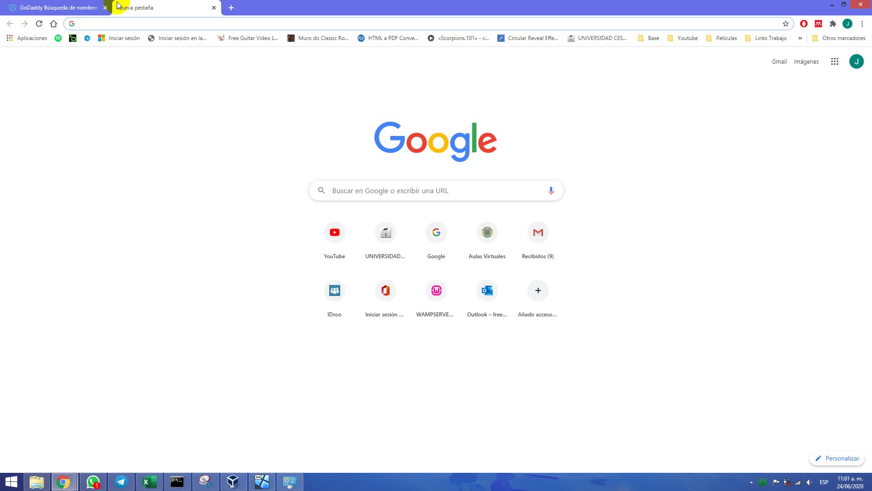
{"action": "type", "text": "192.168.0."}
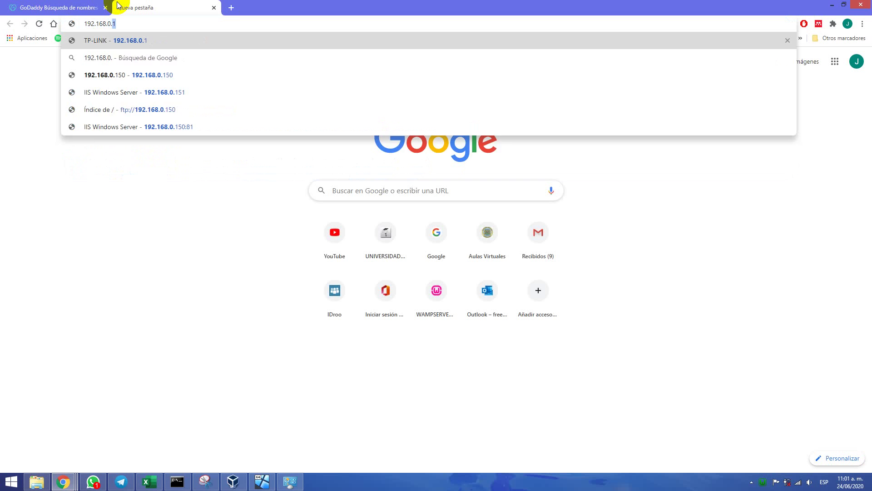
{"action": "type", "text": "101"}
{"action": "key", "text": "Return"}
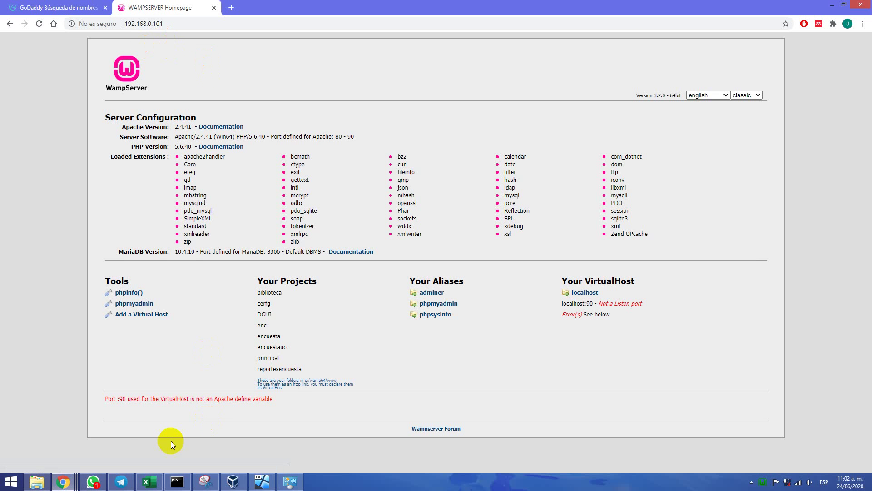
- Back in the virtual machine, set the mail host's IP address to 192.168.0.101, add the record and close the new host dialog
{"action": "left_click", "coordinate": [253, 478]}
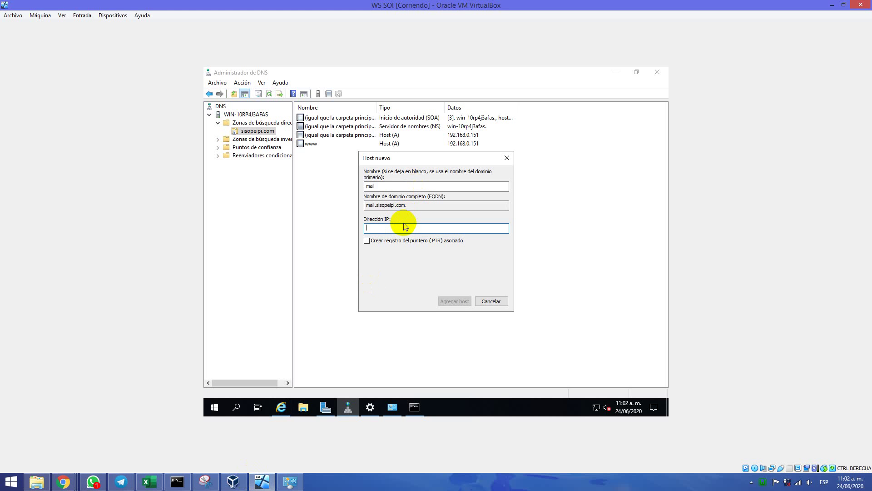
{"action": "type", "text": "192.168.0.101"}
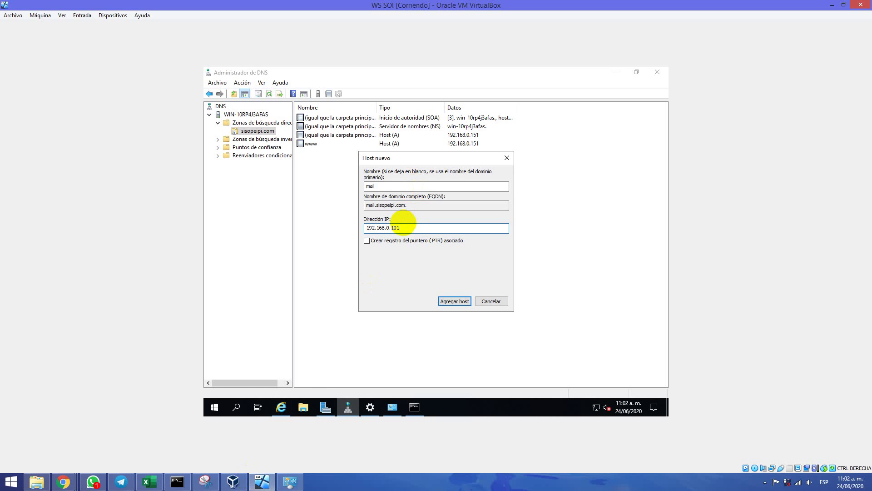
{"action": "left_click", "coordinate": [453, 303]}
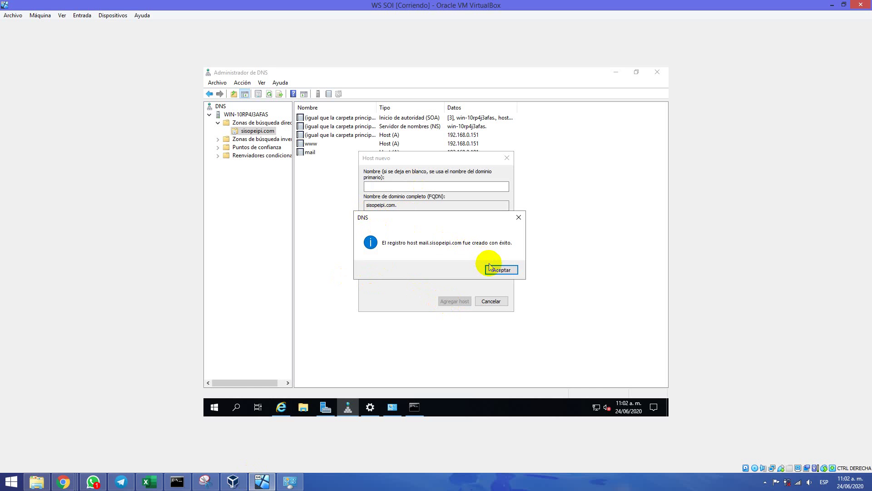
{"action": "left_click", "coordinate": [490, 269]}
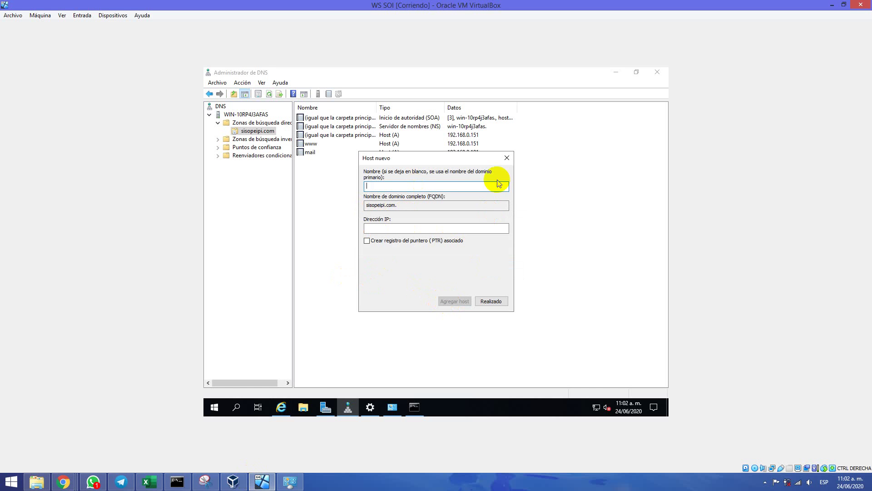
{"action": "left_click", "coordinate": [507, 157]}
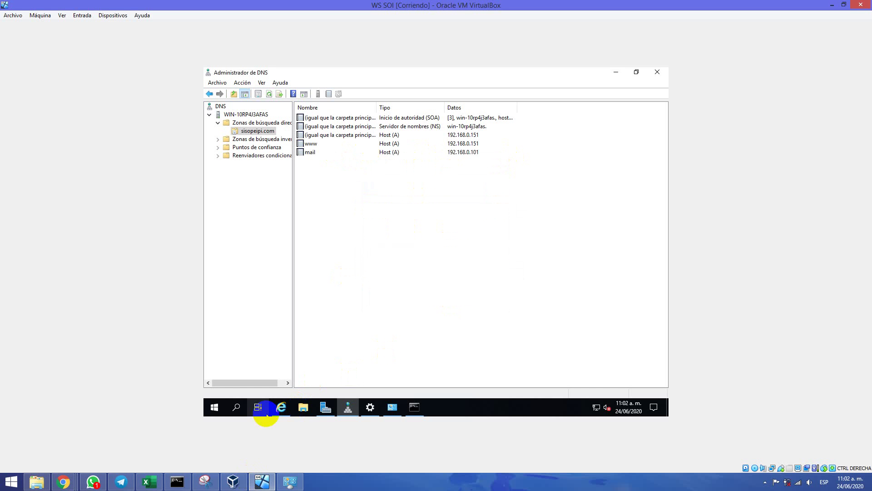
- Switch to Internet Explorer in the virtual machine, load mail.sisopeipi.com again and look through the page
{"action": "left_click", "coordinate": [281, 407]}
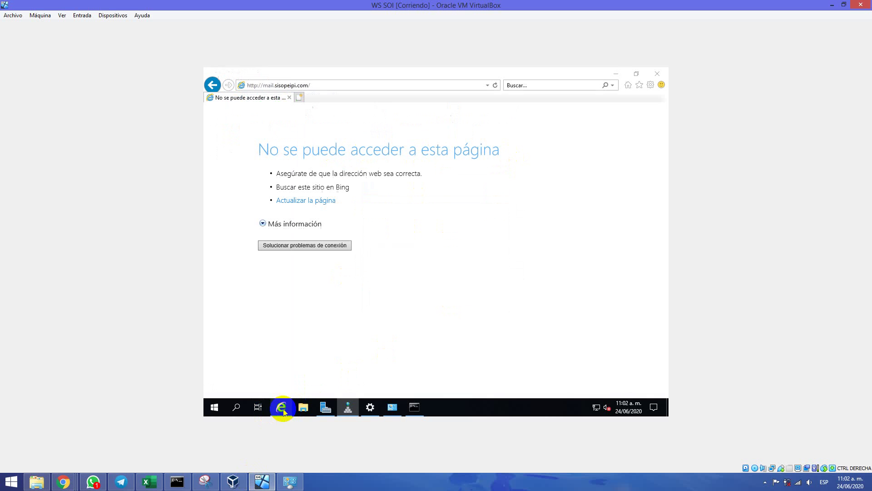
{"action": "left_click", "coordinate": [276, 84]}
{"action": "key", "text": "Return"}
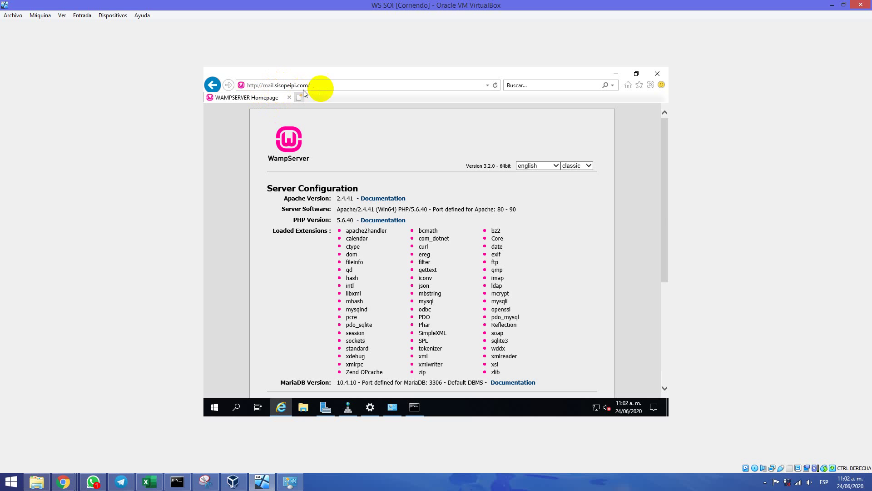
{"action": "scroll", "coordinate": [458, 284], "scroll_direction": "down", "scroll_amount": 4}
{"action": "scroll", "coordinate": [457, 282], "scroll_direction": "up", "scroll_amount": 5}
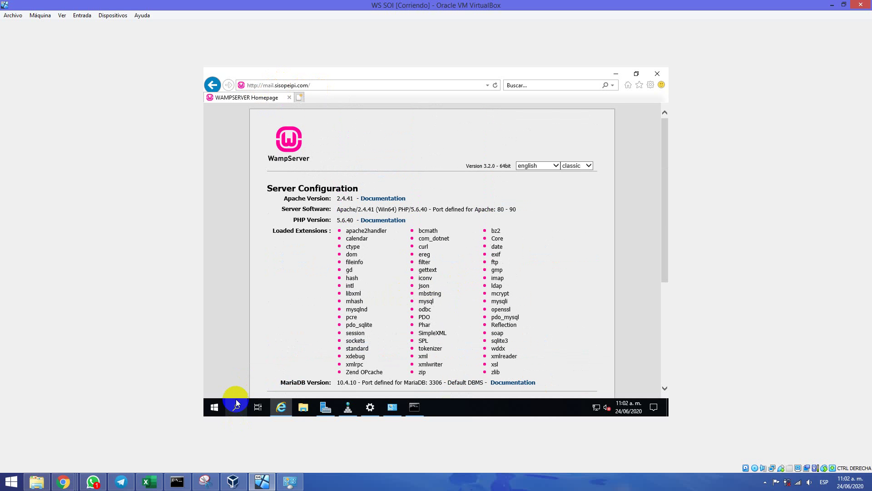
- Switch to Chrome on the physical host and load localhost in the 192.168.0.101 tab
{"action": "mouse_move", "coordinate": [63, 481]}
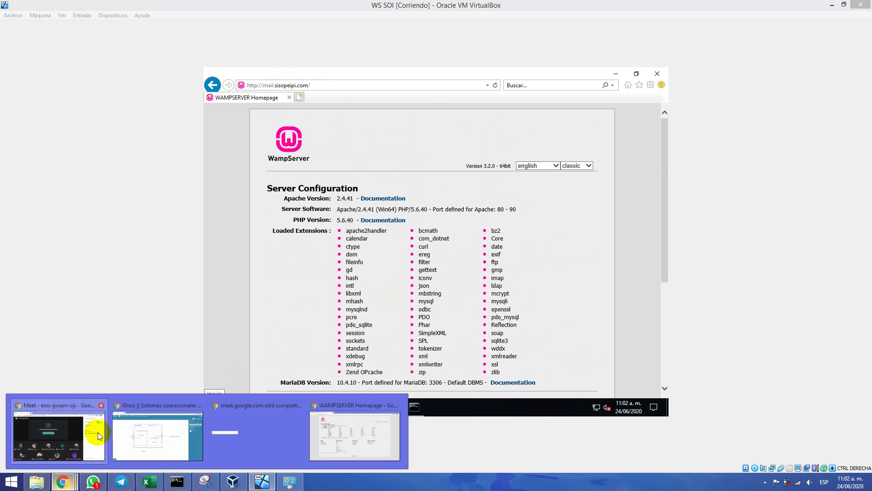
{"action": "mouse_move", "coordinate": [100, 434]}
{"action": "left_click", "coordinate": [341, 427]}
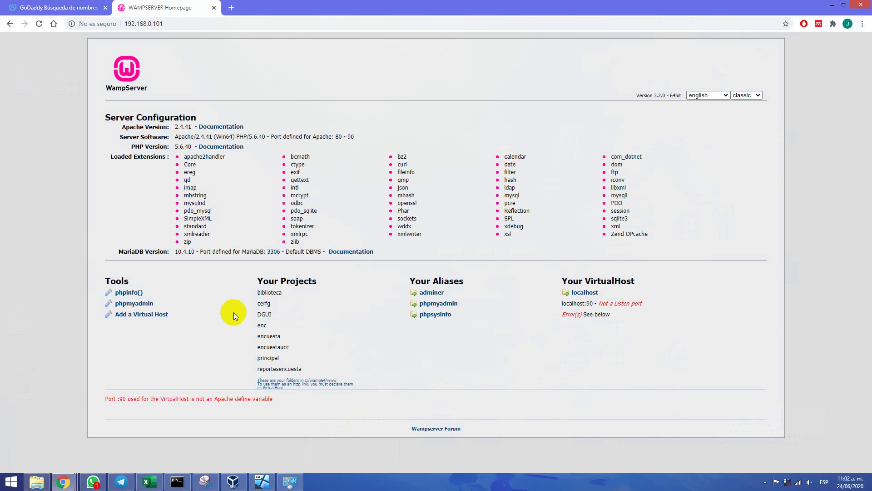
{"action": "left_click", "coordinate": [159, 23]}
{"action": "type", "text": "local"}
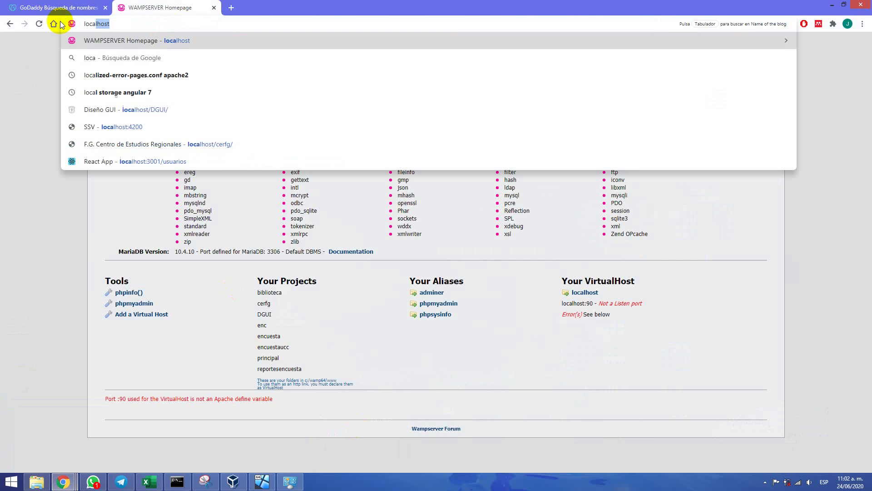
{"action": "key", "text": "Return"}
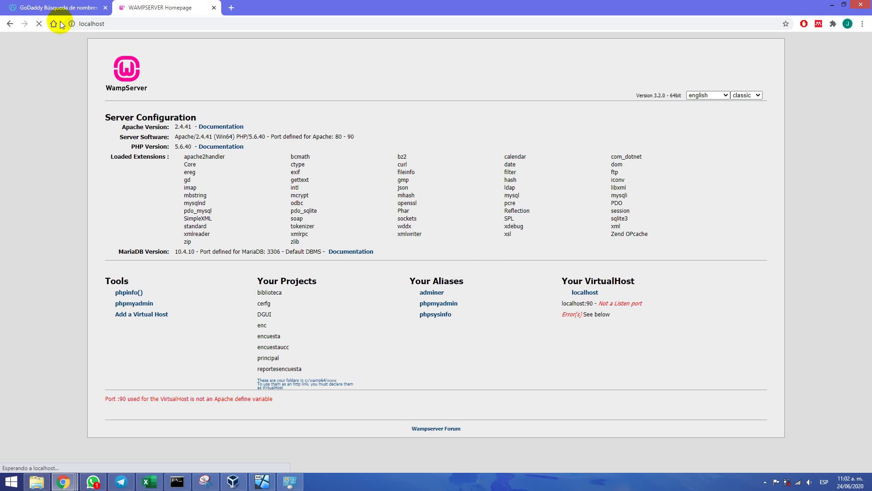
- Return to Internet Explorer in the virtual machine and load localhost
{"action": "left_click", "coordinate": [263, 481]}
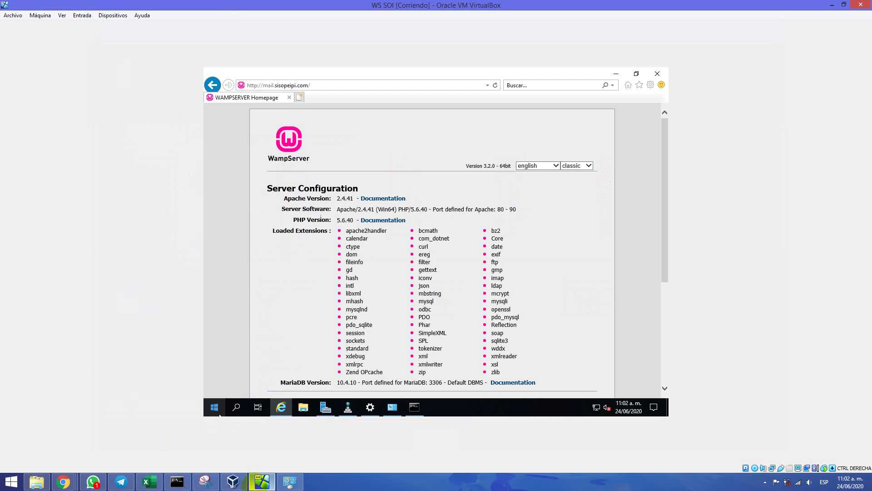
{"action": "left_click", "coordinate": [308, 84]}
{"action": "type", "text": "localhost"}
{"action": "key", "text": "Return"}
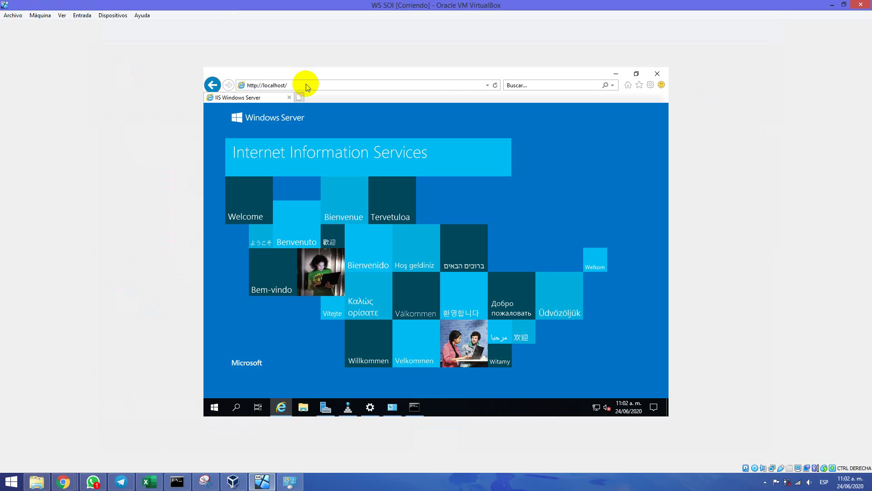
- Load mail.sisopeipi.com in Internet Explorer in place of the localhost page
{"action": "left_click", "coordinate": [307, 84]}
{"action": "type", "text": "mail.sisopeipi.com/"}
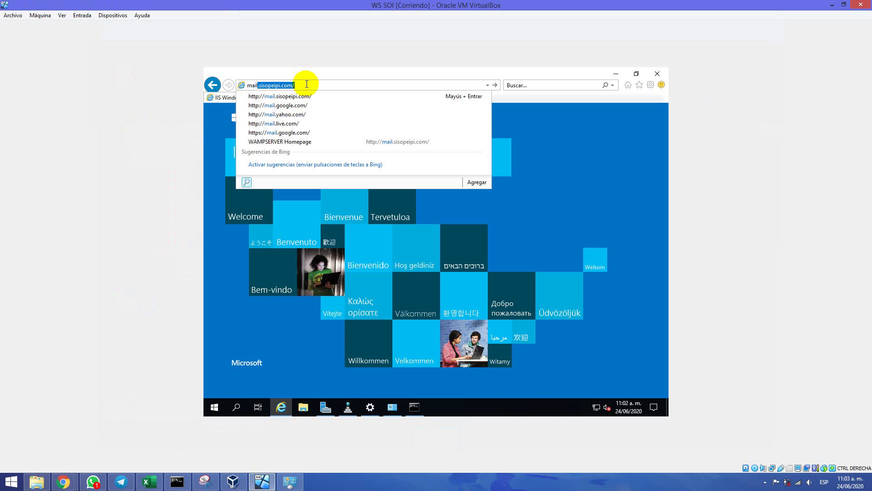
{"action": "key", "text": "Return"}
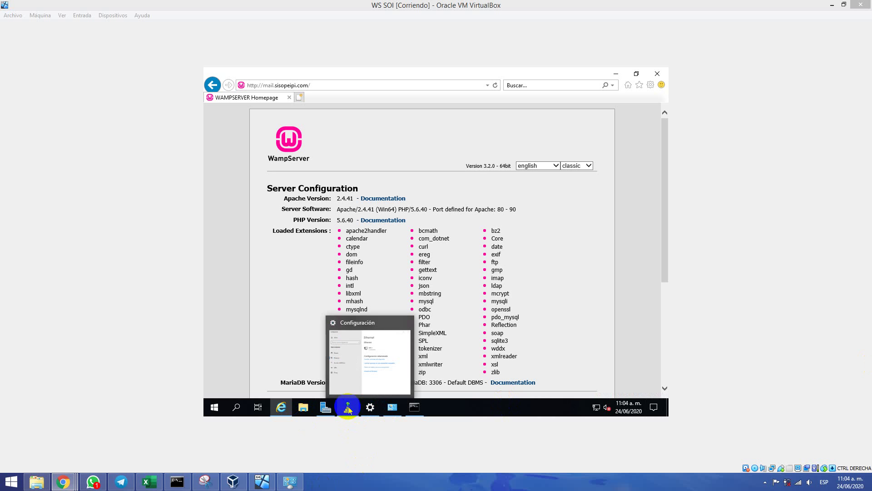
- Switch to DNS Manager, start the Configure a DNS Server wizard for the server and let this server maintain the forward lookup zone
{"action": "mouse_move", "coordinate": [323, 411]}
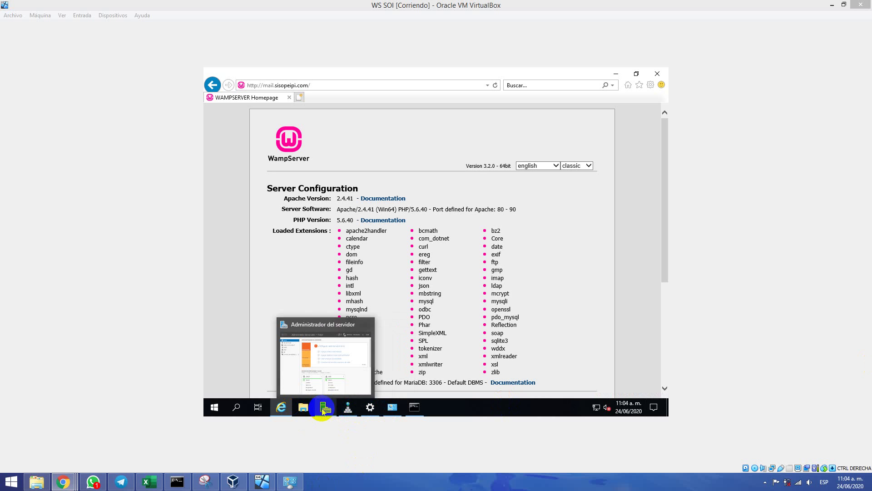
{"action": "left_click", "coordinate": [348, 408]}
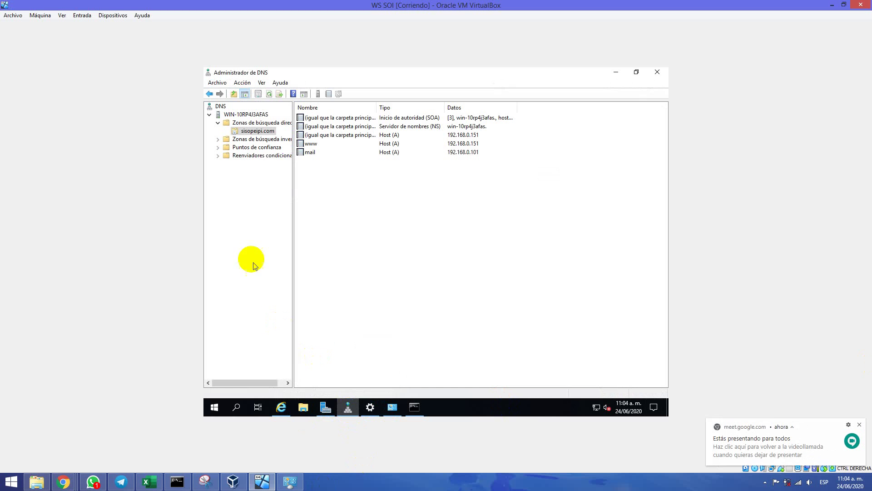
{"action": "right_click", "coordinate": [240, 115]}
{"action": "left_click", "coordinate": [274, 122]}
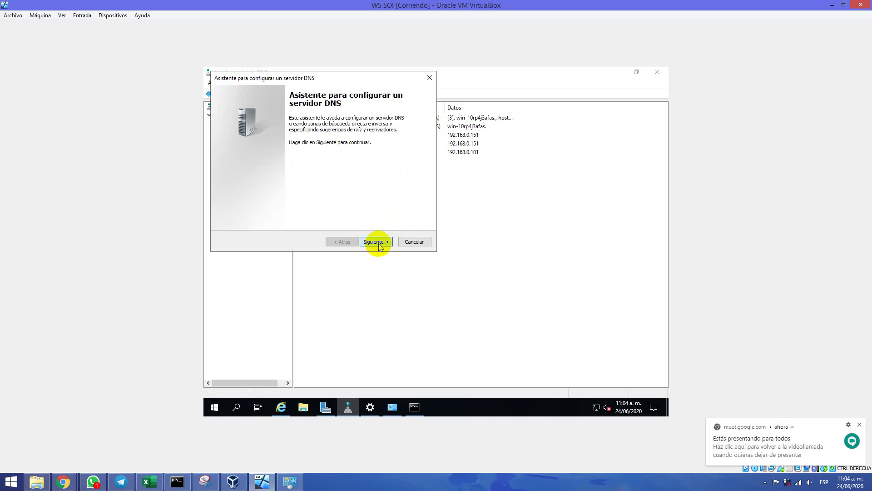
{"action": "left_click", "coordinate": [379, 245]}
{"action": "left_click", "coordinate": [379, 243]}
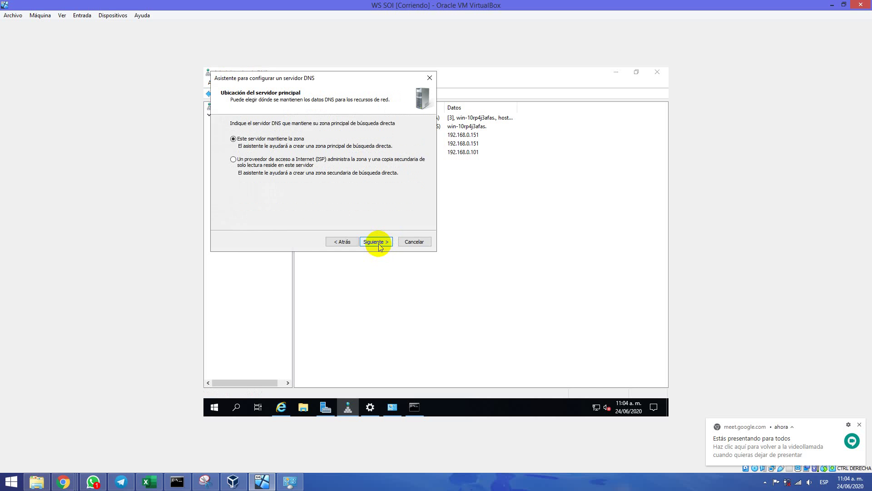
{"action": "left_click", "coordinate": [379, 245]}
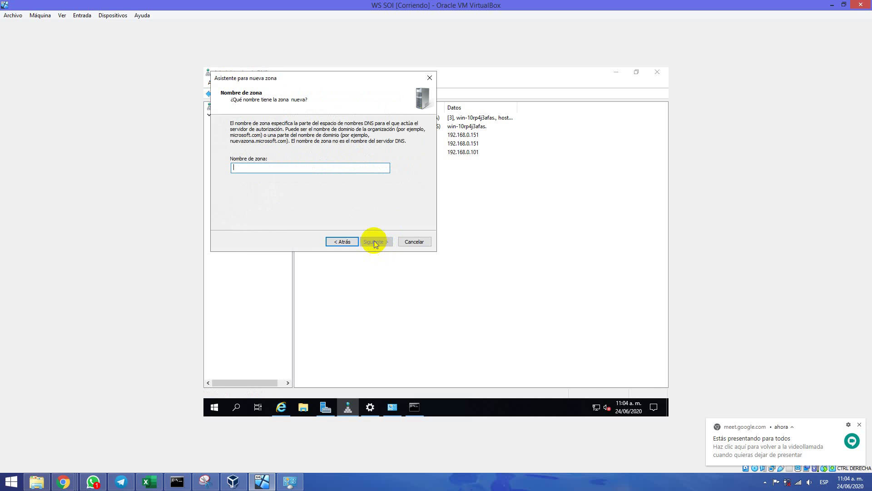
- Name the new zone facebook.com and create the new zone file facebook.com.dns for it
{"action": "type", "text": "m"}
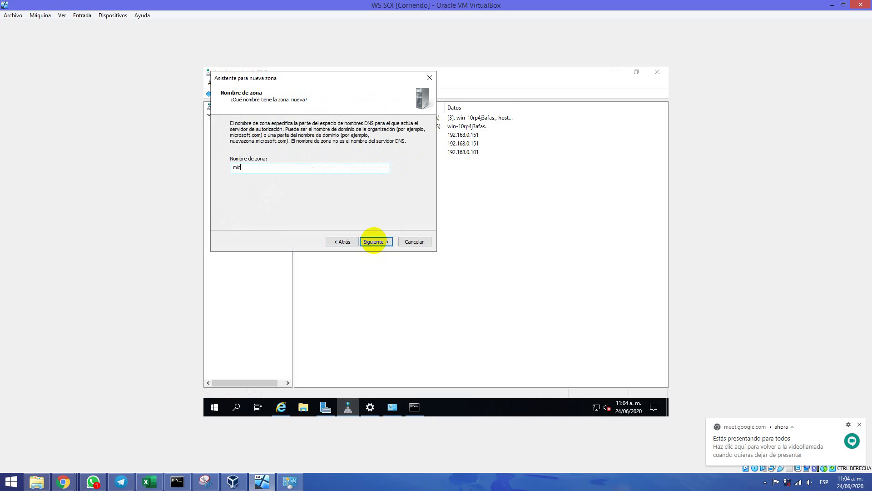
{"action": "type", "text": "ic"}
{"action": "key", "text": "BackSpace"}
{"action": "key", "text": "BackSpace"}
{"action": "key", "text": "BackSpace"}
{"action": "type", "text": "facebook.com"}
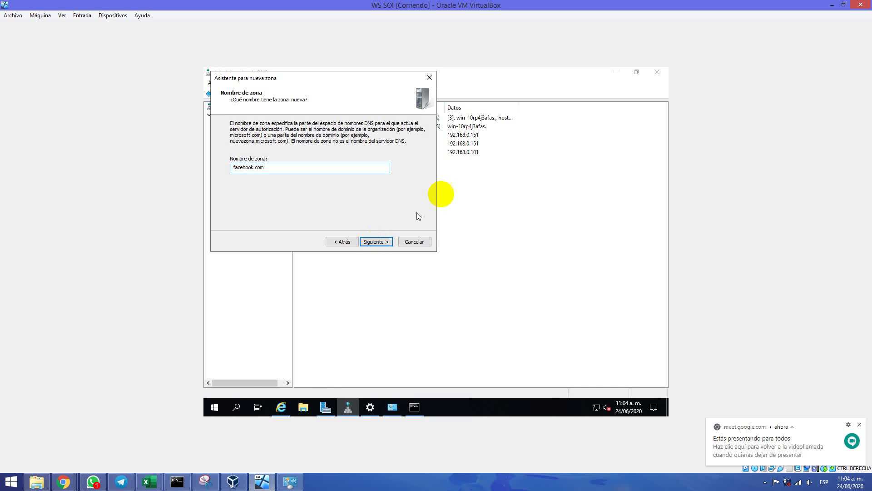
{"action": "left_click", "coordinate": [390, 244]}
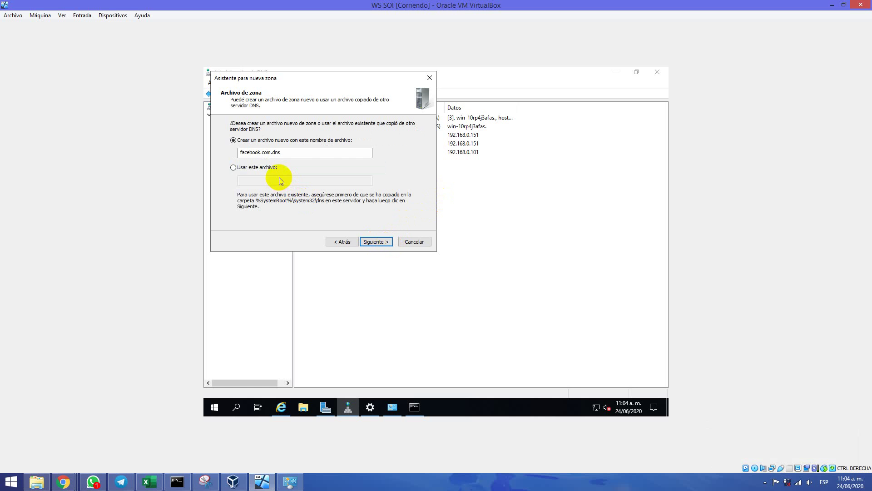
{"action": "left_click", "coordinate": [376, 242]}
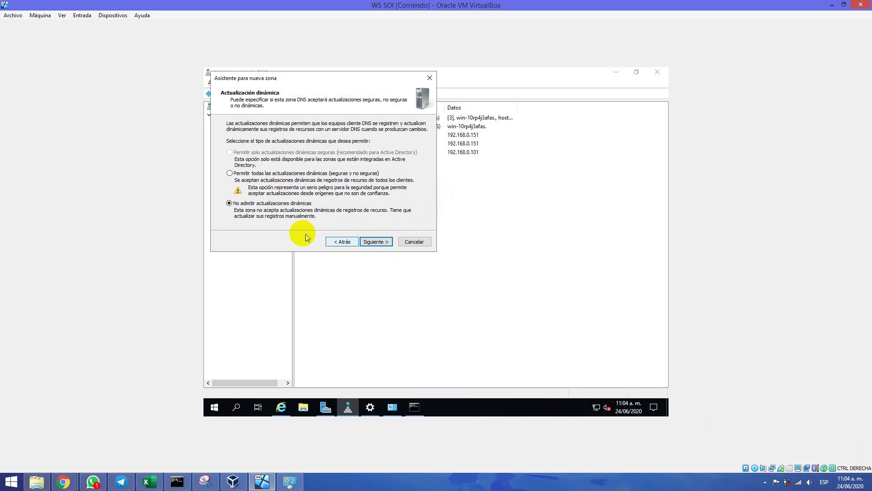
- Finish the wizard with no dynamic updates and no query forwarding, and view the forward and reverse lookup zone lists
{"action": "left_click", "coordinate": [372, 240]}
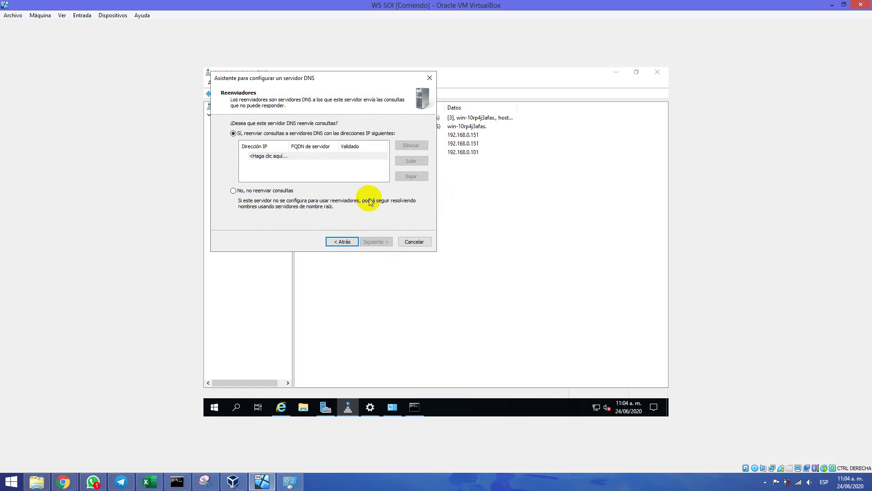
{"action": "left_click", "coordinate": [278, 191]}
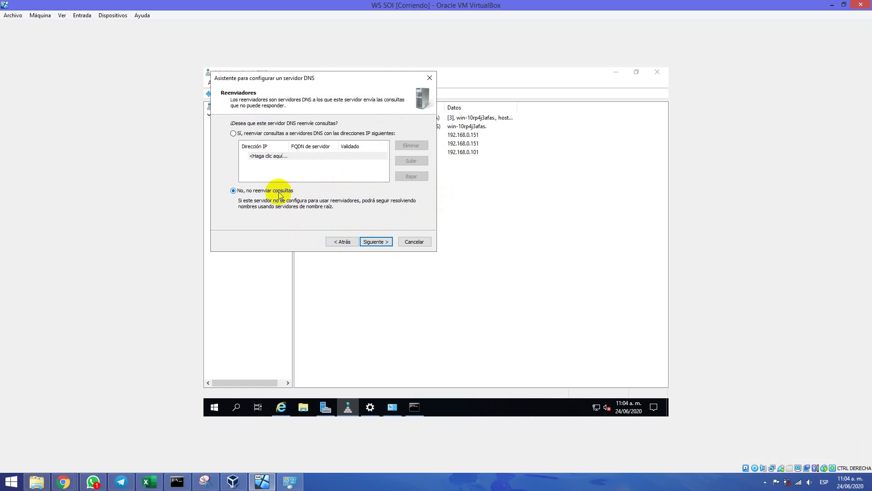
{"action": "left_click", "coordinate": [365, 238]}
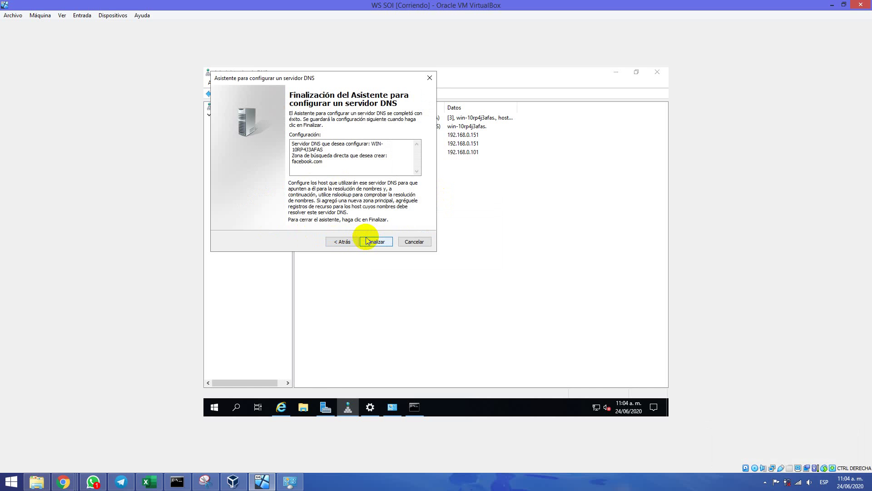
{"action": "left_click", "coordinate": [370, 242]}
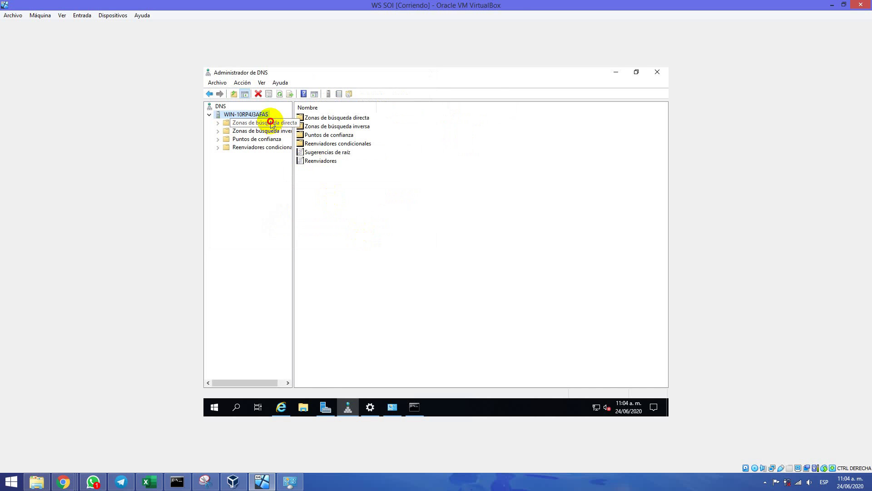
{"action": "left_click", "coordinate": [271, 123]}
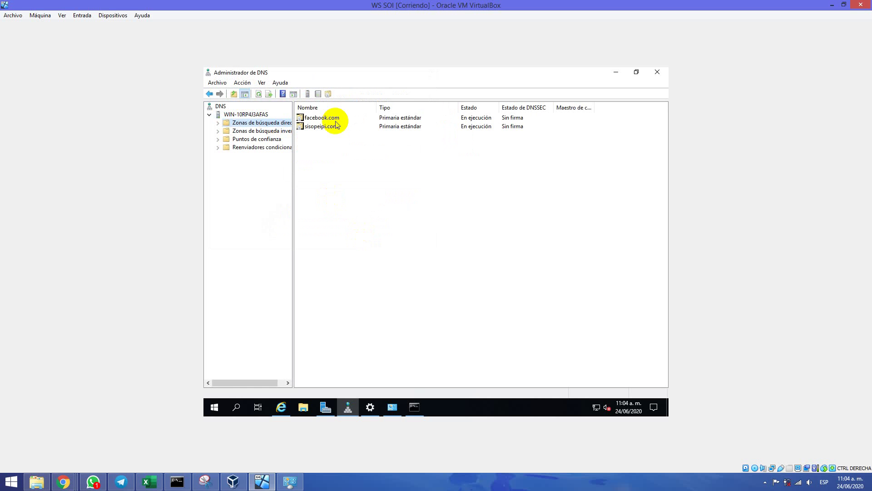
{"action": "left_click", "coordinate": [270, 132]}
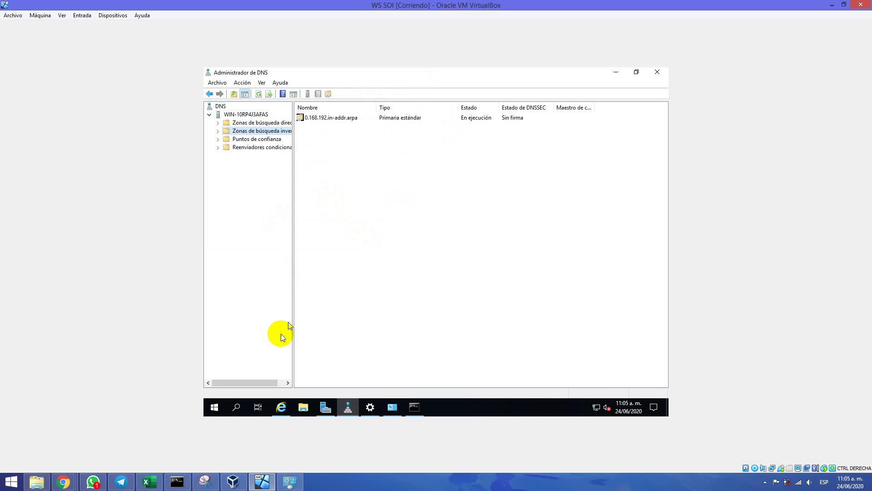
- Switch to Internet Explorer in the virtual machine and load 192.168.0.101 in place of the mail.sisopeipi.com page
{"action": "left_click", "coordinate": [289, 412]}
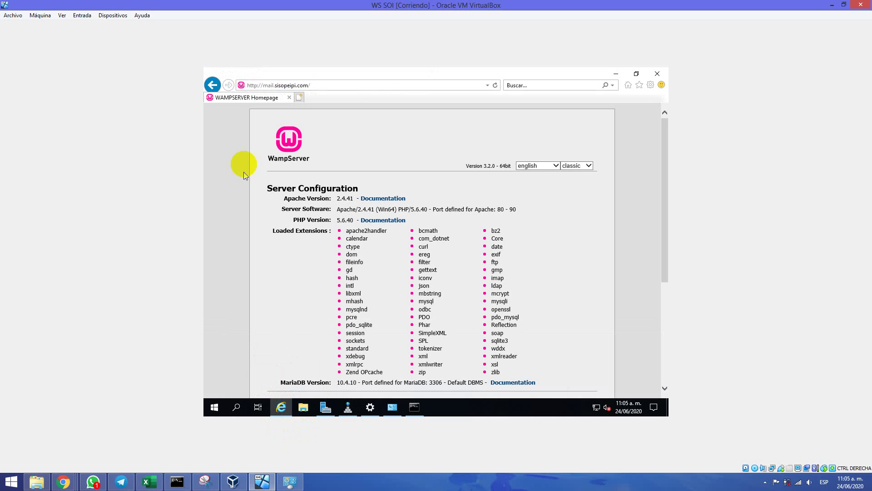
{"action": "left_click", "coordinate": [271, 86]}
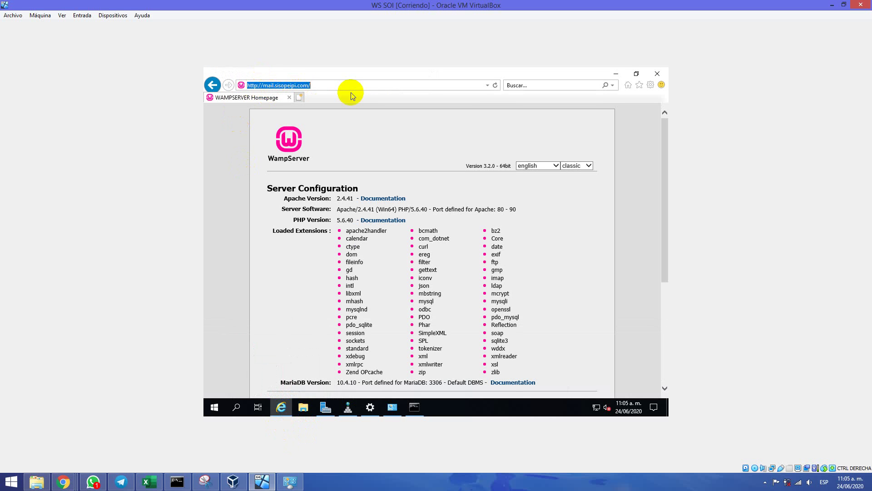
{"action": "key", "text": "BackSpace"}
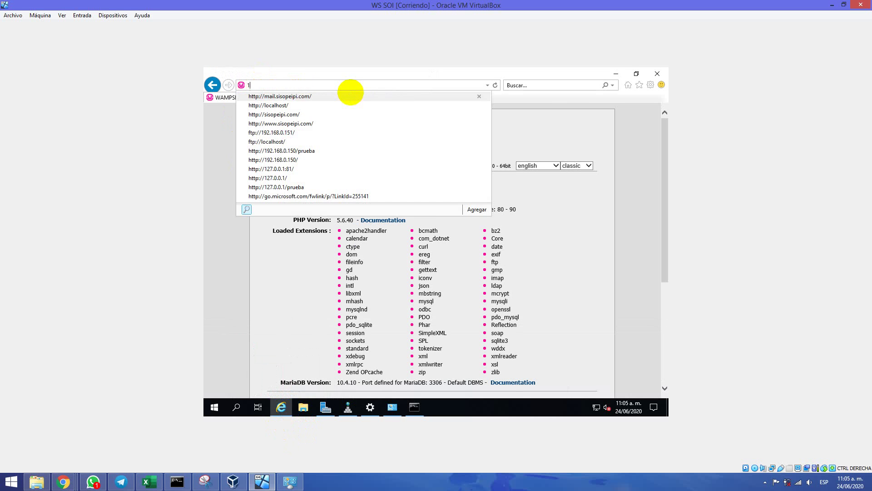
{"action": "type", "text": "192.168.0.15"}
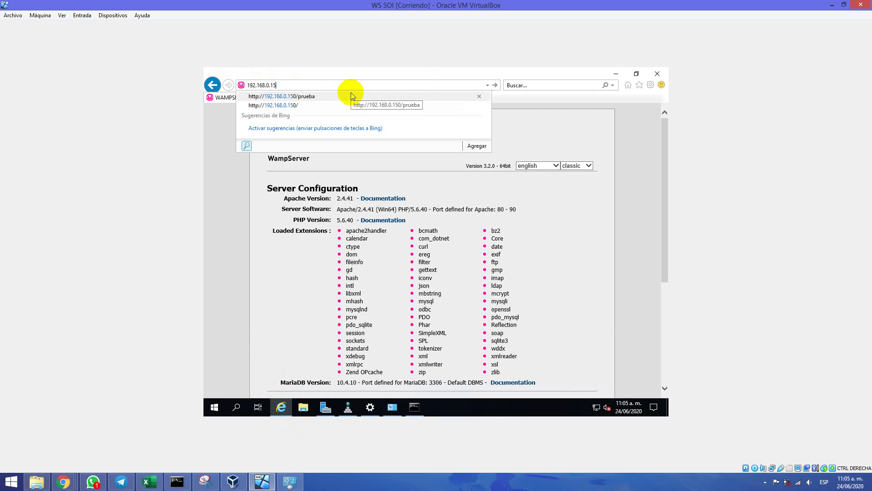
{"action": "type", "text": "0"}
{"action": "key", "text": "BackSpace"}
{"action": "key", "text": "BackSpace"}
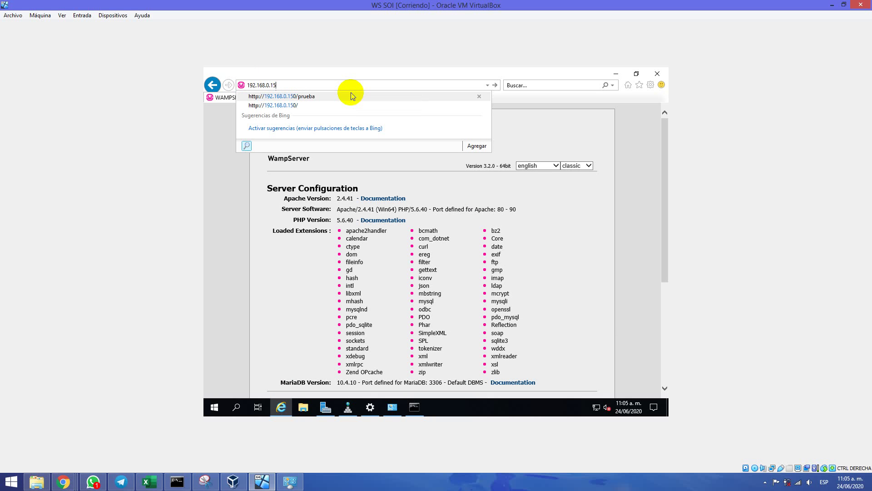
{"action": "type", "text": "01"}
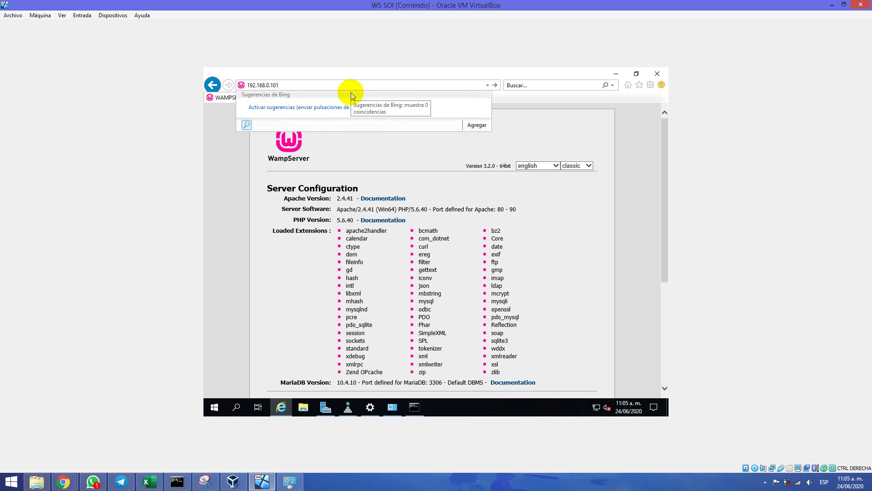
{"action": "key", "text": "Return"}
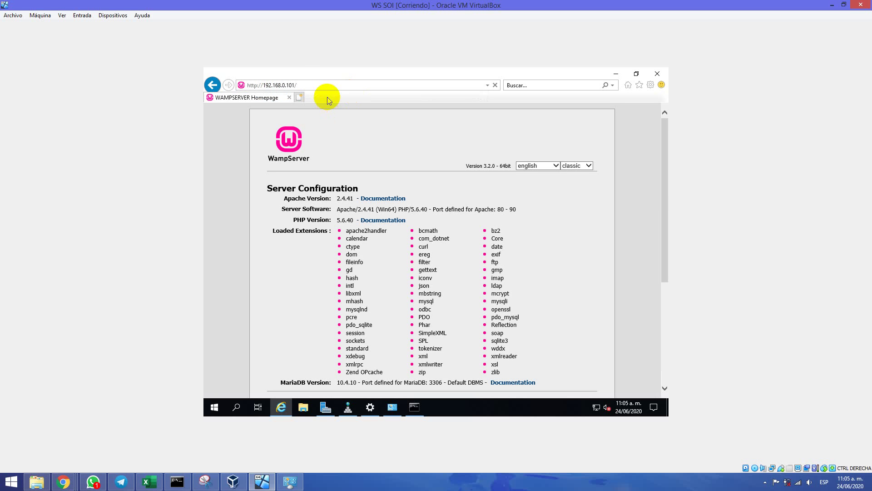
{"action": "left_click", "coordinate": [305, 85]}
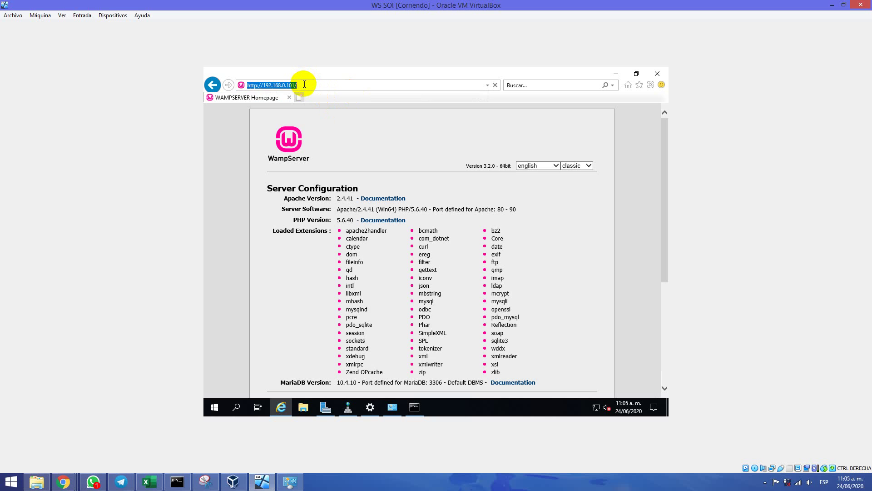
{"action": "left_click", "coordinate": [305, 85]}
{"action": "type", "text": "/"}
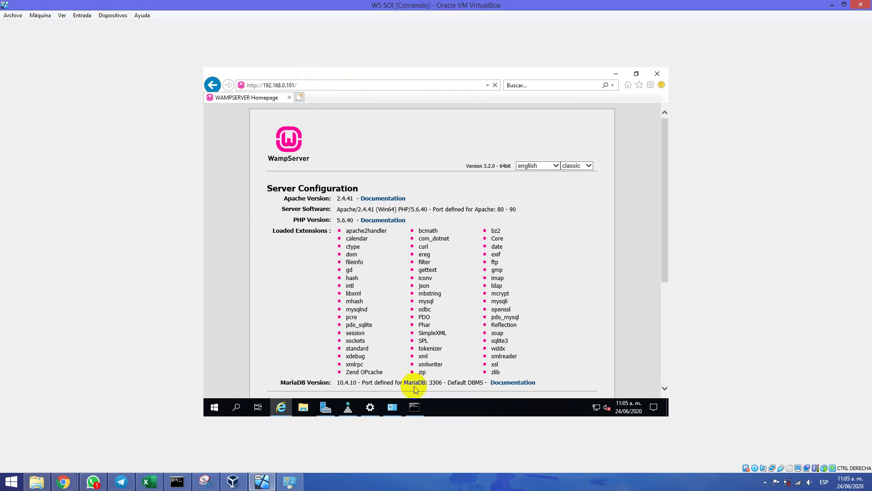
- Switch to DNS Manager, review the records of the sisopeipi.com zone and open the reverse zone 0.168.192.in-addr.arpa
{"action": "left_click", "coordinate": [350, 407]}
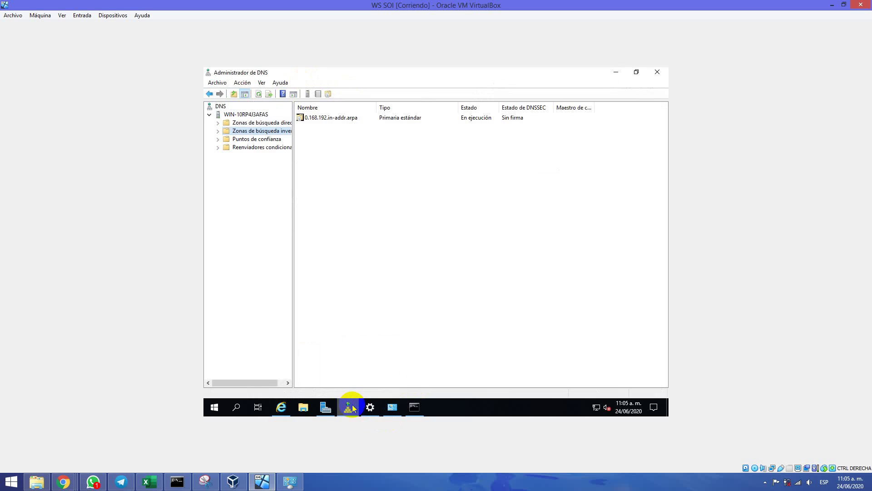
{"action": "left_click", "coordinate": [275, 123]}
{"action": "left_click", "coordinate": [328, 127]}
{"action": "double_click", "coordinate": [328, 127]}
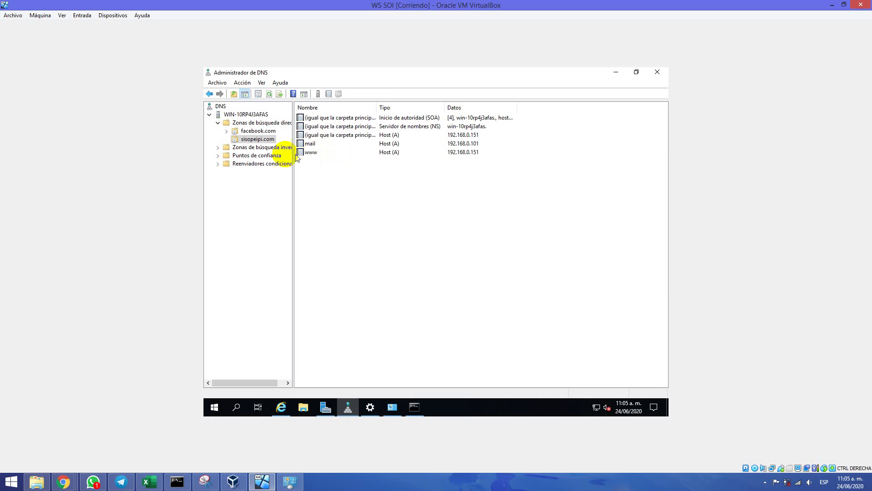
{"action": "left_click", "coordinate": [255, 148]}
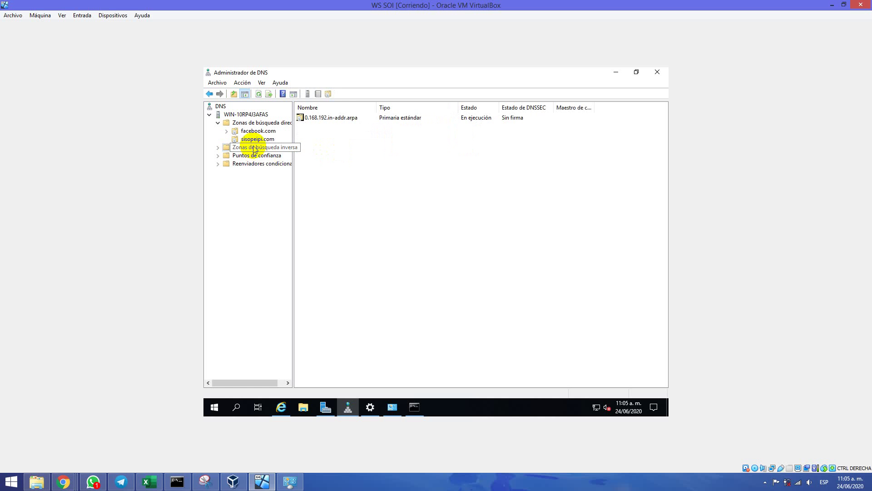
{"action": "left_click", "coordinate": [329, 119]}
{"action": "double_click", "coordinate": [332, 120]}
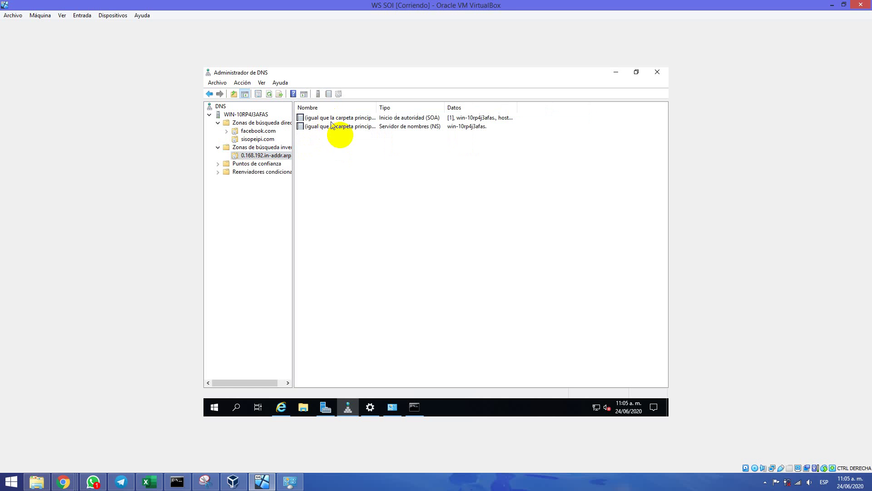
- Add a pointer (PTR) record to the reverse zone with host IP address 192.168.0.101 and host name mail
{"action": "right_click", "coordinate": [339, 195]}
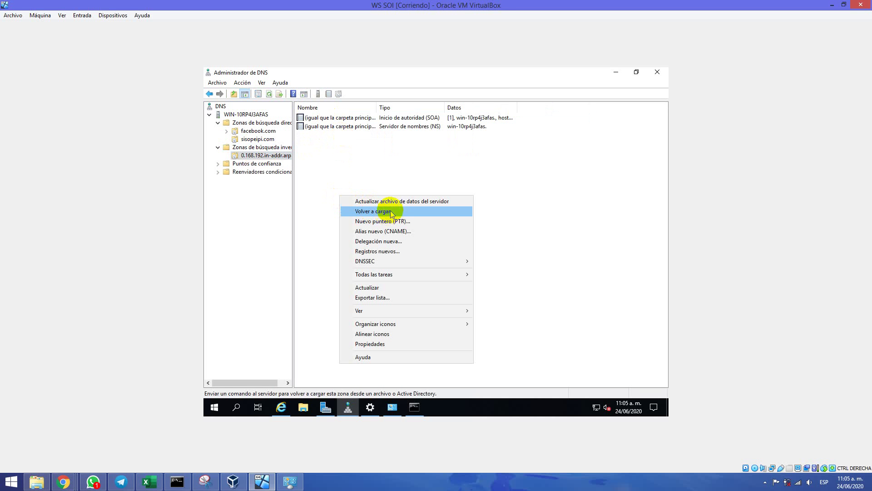
{"action": "left_click", "coordinate": [427, 220]}
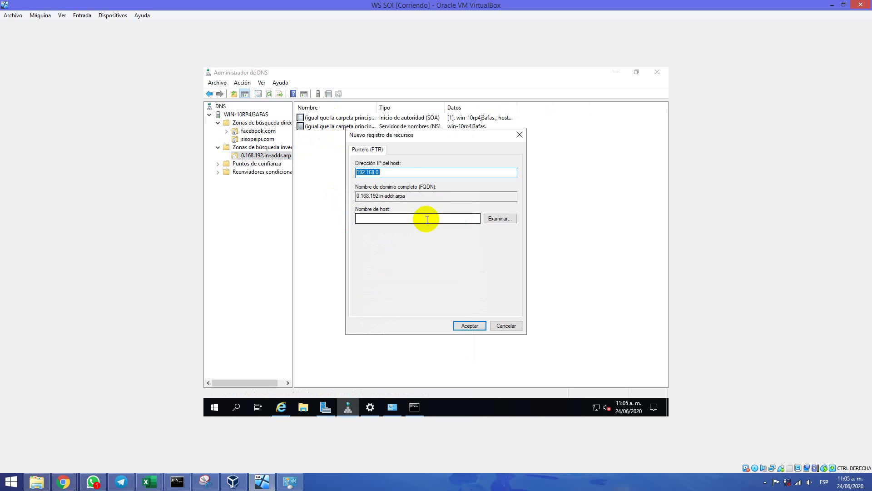
{"action": "key", "text": "End"}
{"action": "type", "text": "101"}
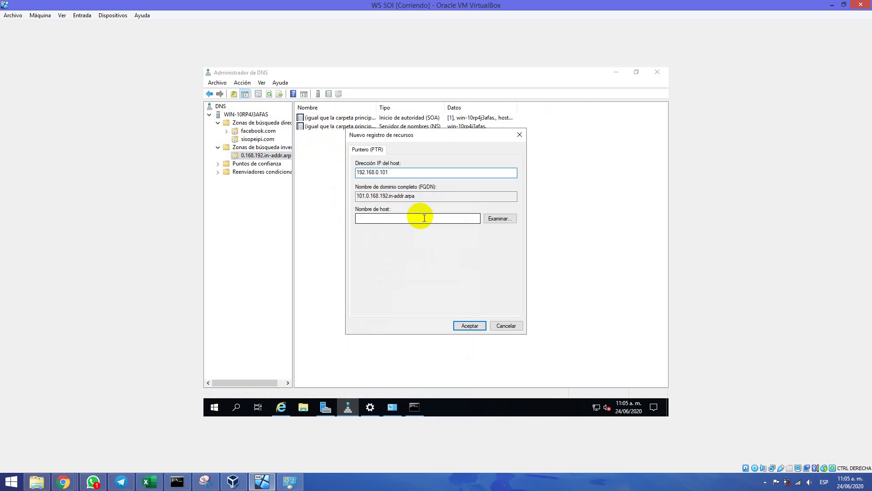
{"action": "left_click", "coordinate": [367, 220]}
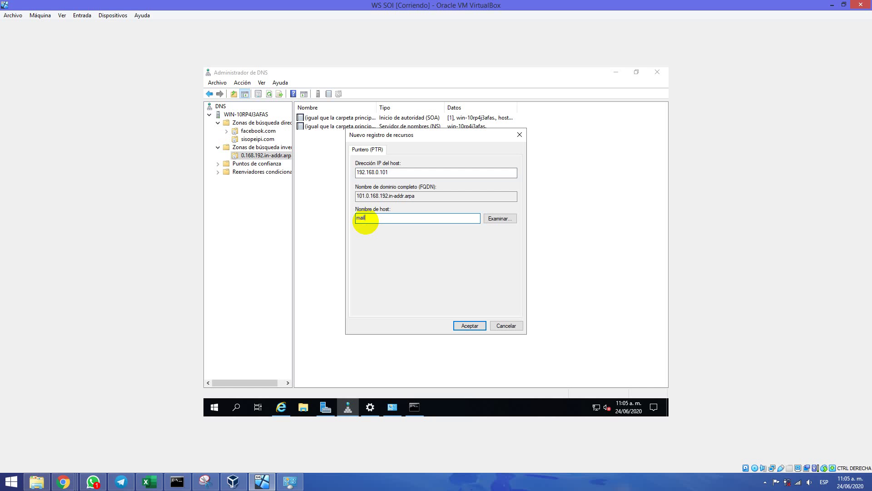
{"action": "left_click", "coordinate": [477, 329]}
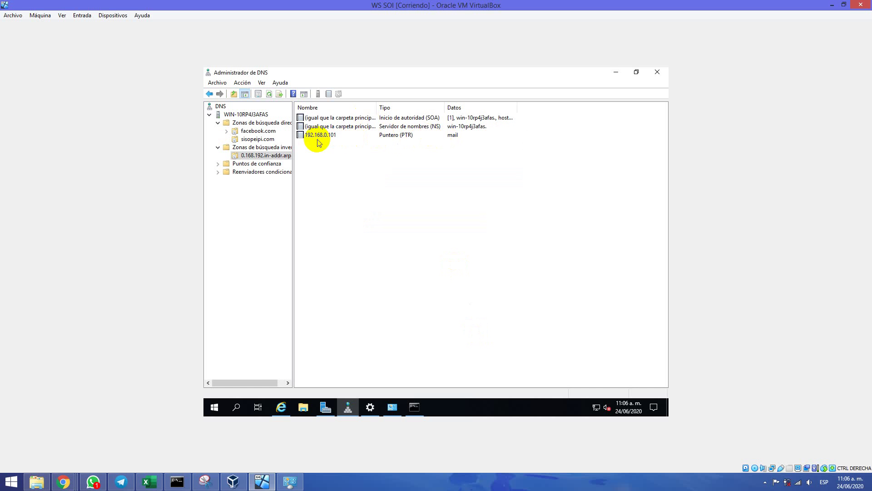
{"action": "mouse_move", "coordinate": [287, 402]}
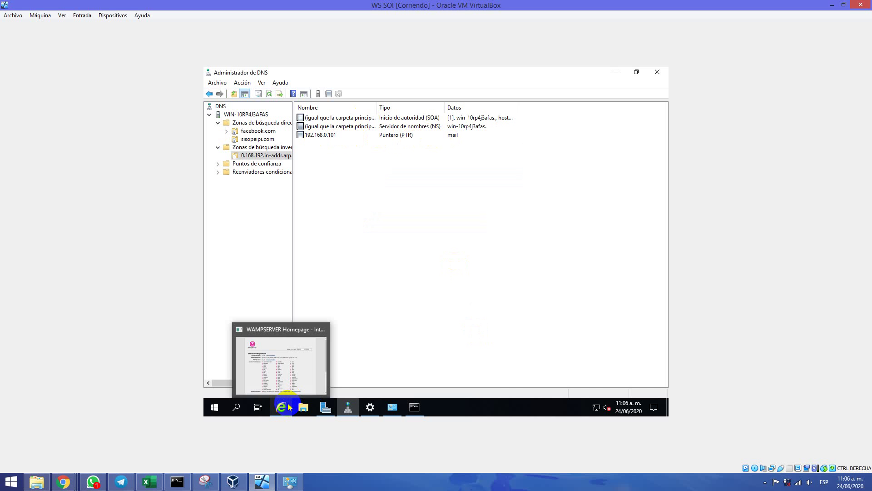
{"action": "left_click", "coordinate": [295, 353]}
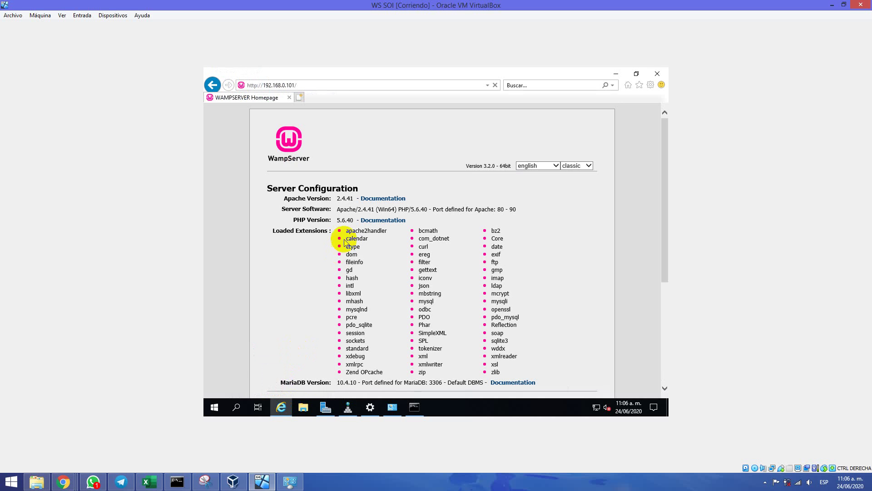
{"action": "left_click", "coordinate": [346, 85]}
{"action": "key", "text": "Return"}
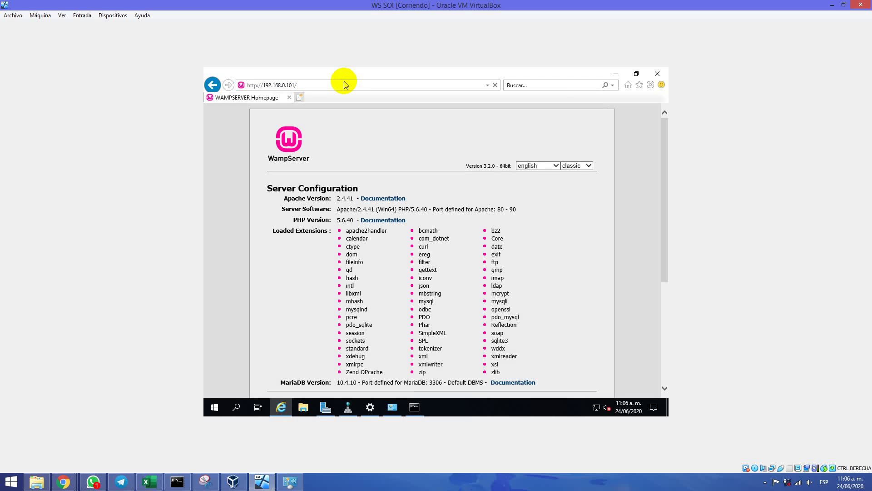
{"action": "left_click", "coordinate": [312, 85]}
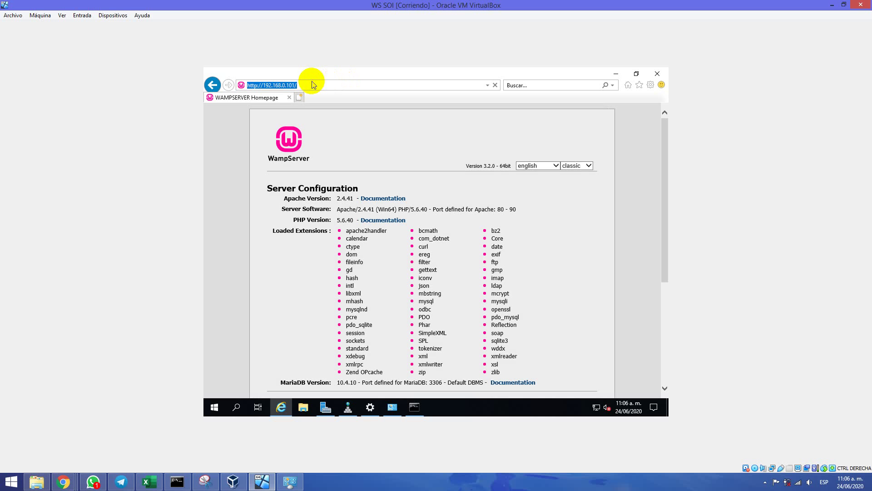
{"action": "left_click", "coordinate": [283, 85]}
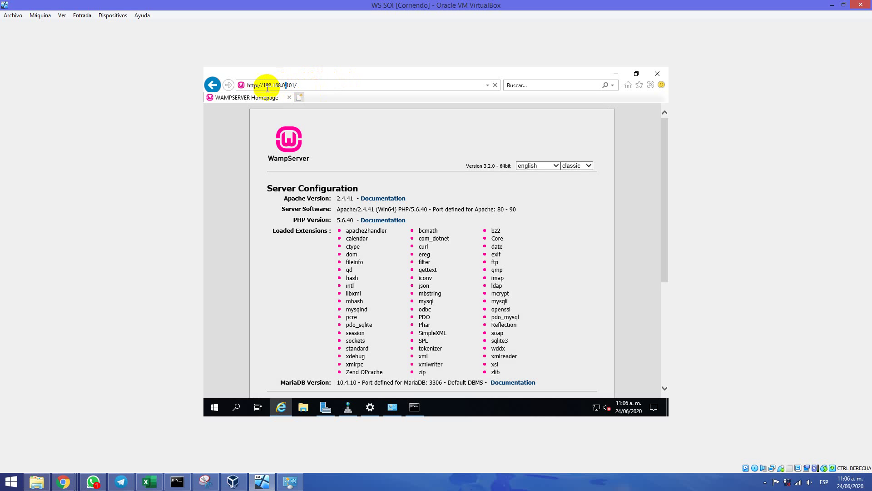
{"action": "left_click_drag", "start_coordinate": [263, 85], "coordinate": [143, 84]}
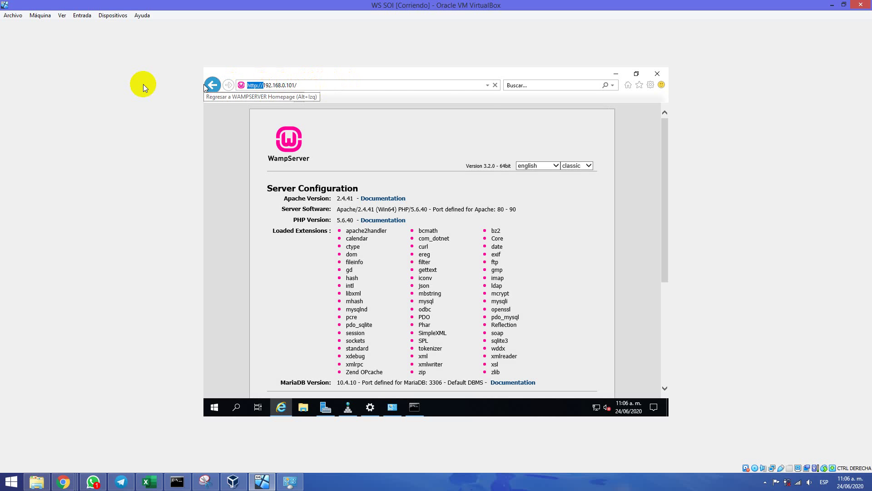
{"action": "key", "text": "BackSpace"}
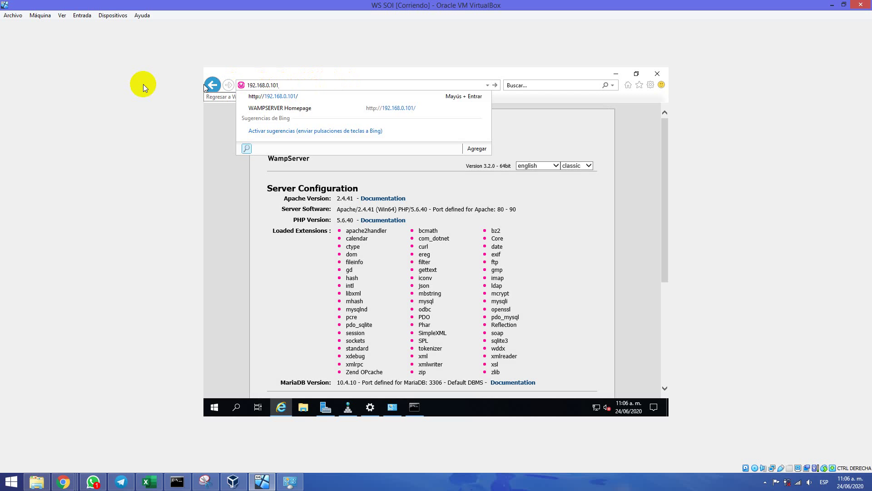
{"action": "key", "text": "Return"}
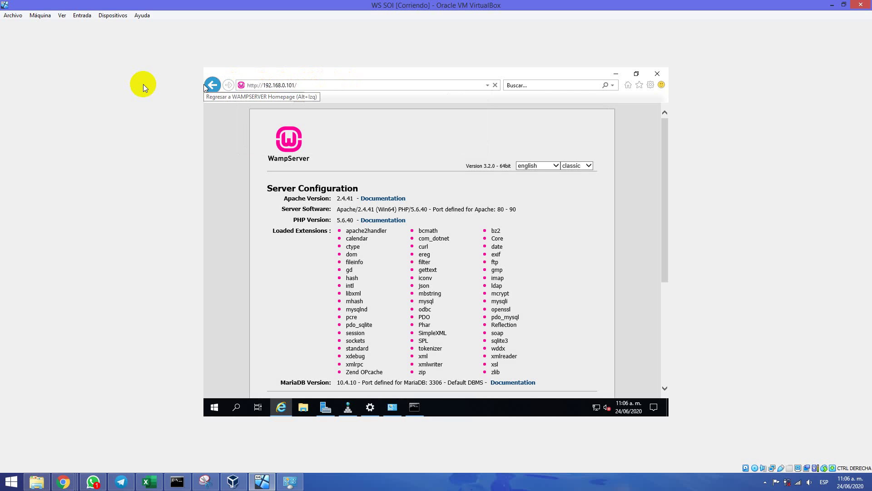
- Switch to DNS Manager and review the properties of the 192.168.0.101 pointer record in the reverse zone
{"action": "mouse_move", "coordinate": [326, 411]}
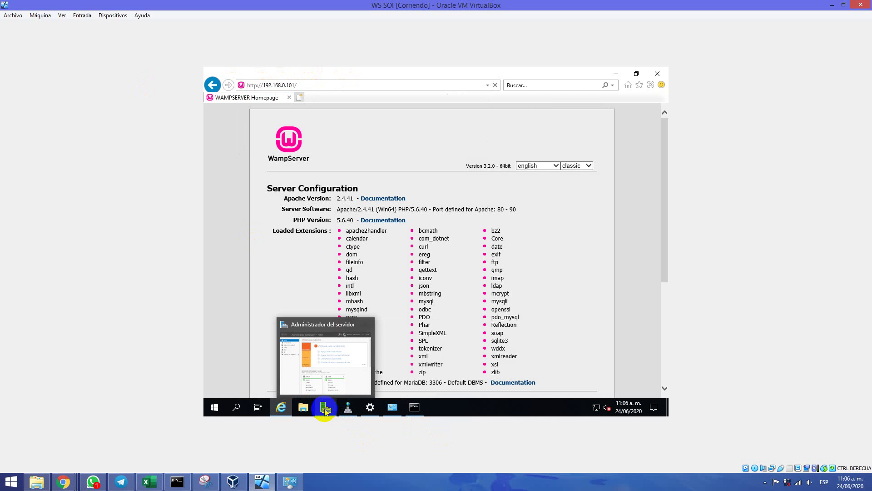
{"action": "left_click", "coordinate": [341, 364]}
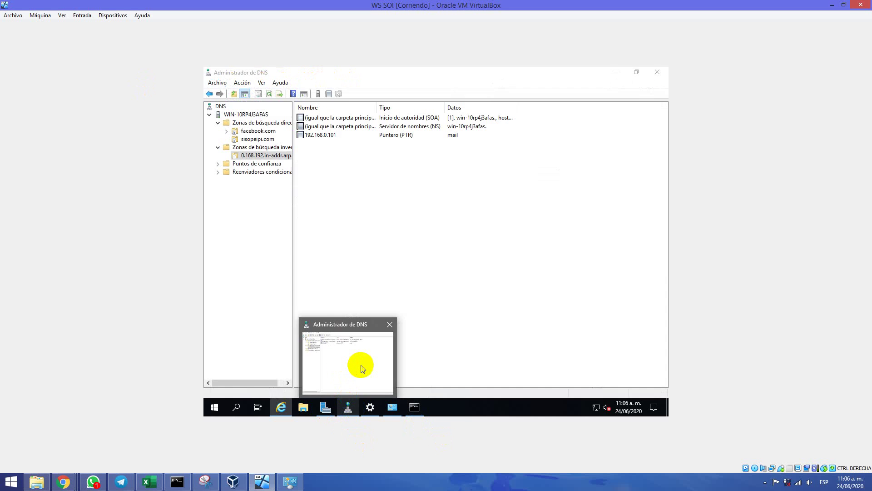
{"action": "double_click", "coordinate": [394, 135]}
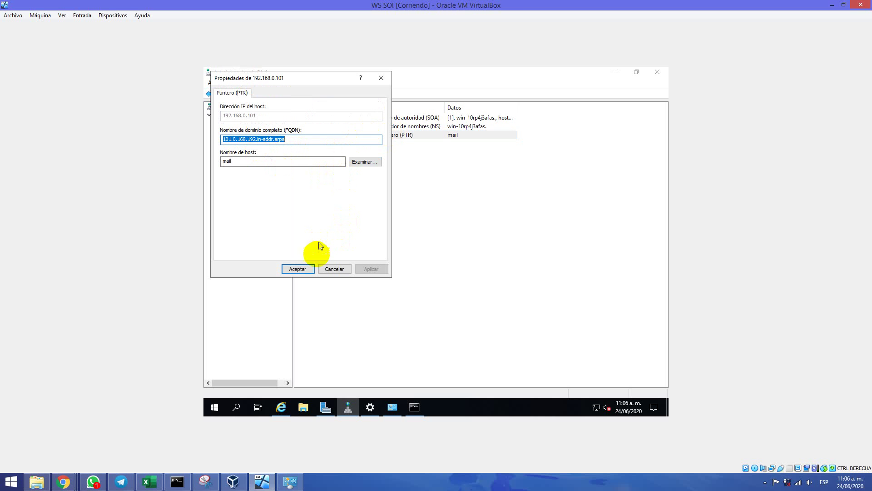
{"action": "left_click", "coordinate": [310, 267]}
{"action": "right_click", "coordinate": [440, 273]}
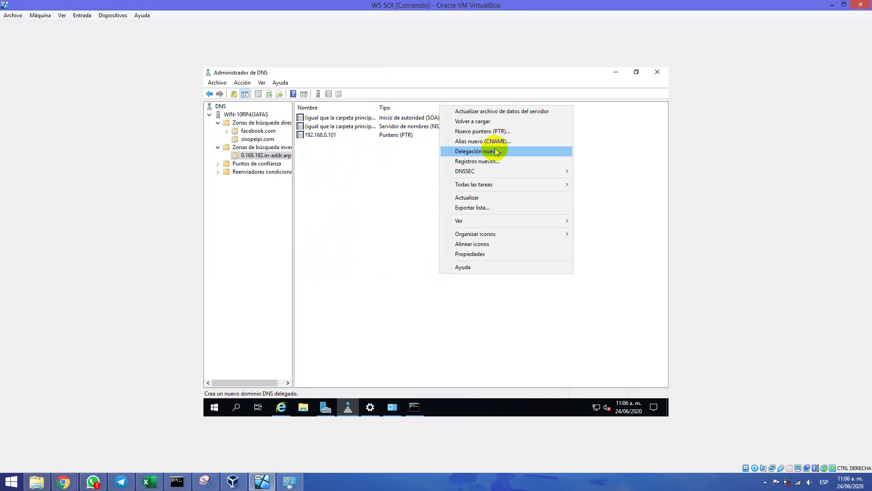
{"action": "left_click", "coordinate": [517, 134]}
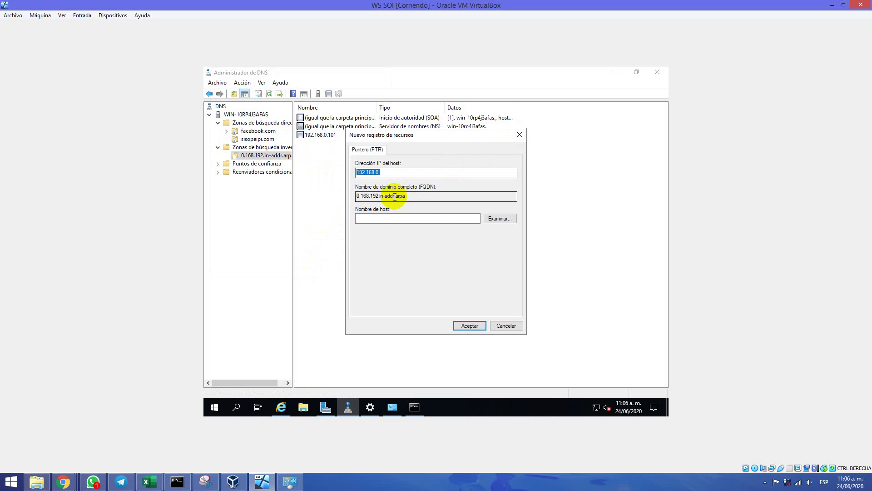
{"action": "left_click", "coordinate": [406, 176]}
{"action": "type", "text": "151"}
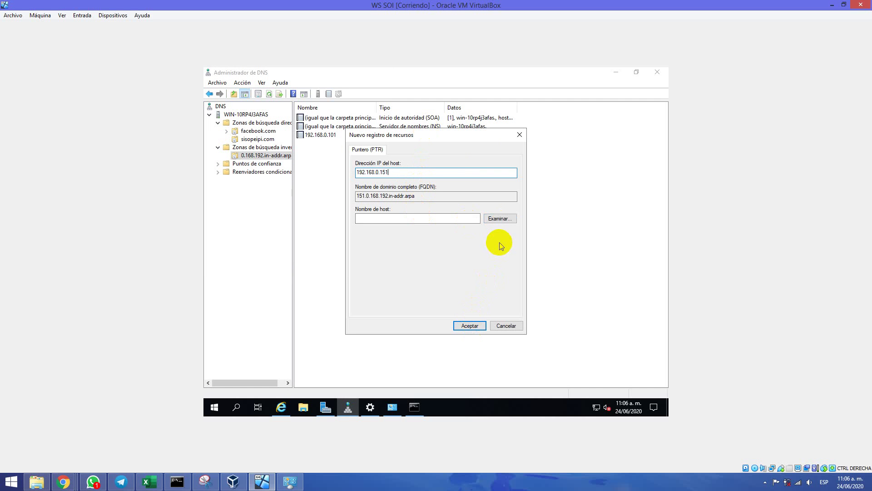
{"action": "left_click", "coordinate": [499, 219]}
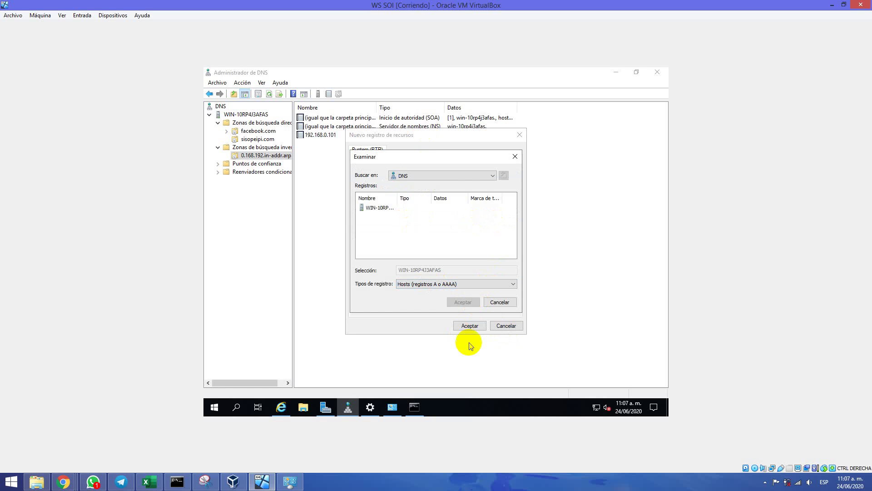
{"action": "left_click", "coordinate": [498, 302]}
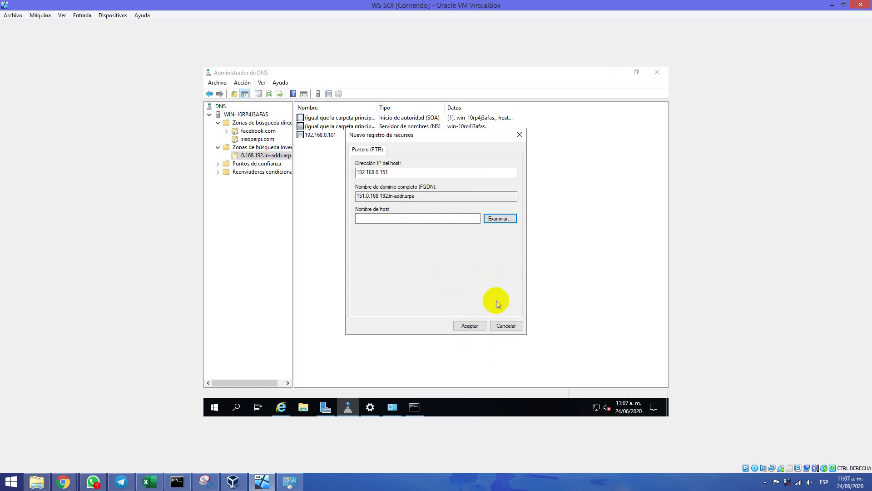
{"action": "left_click", "coordinate": [433, 223]}
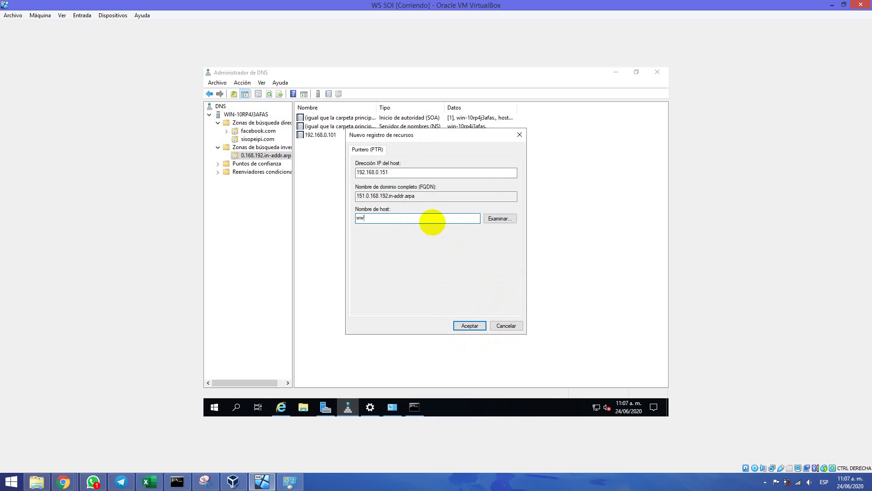
{"action": "type", "text": "www"}
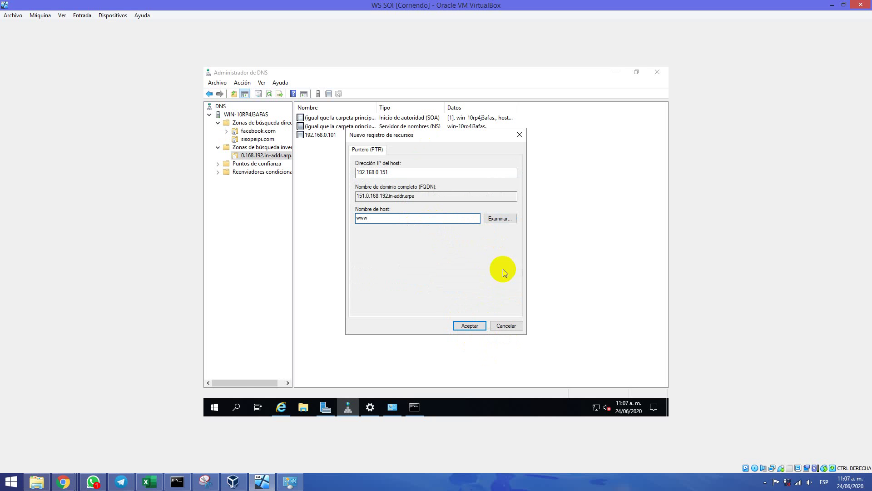
{"action": "left_click", "coordinate": [470, 325]}
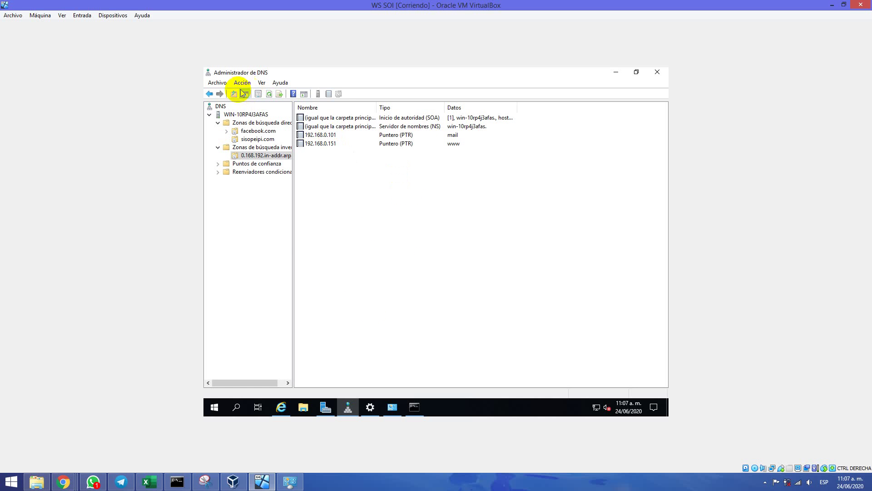
- Restart the DNS service on the server WIN-10RP4J3AFAS
{"action": "right_click", "coordinate": [231, 114]}
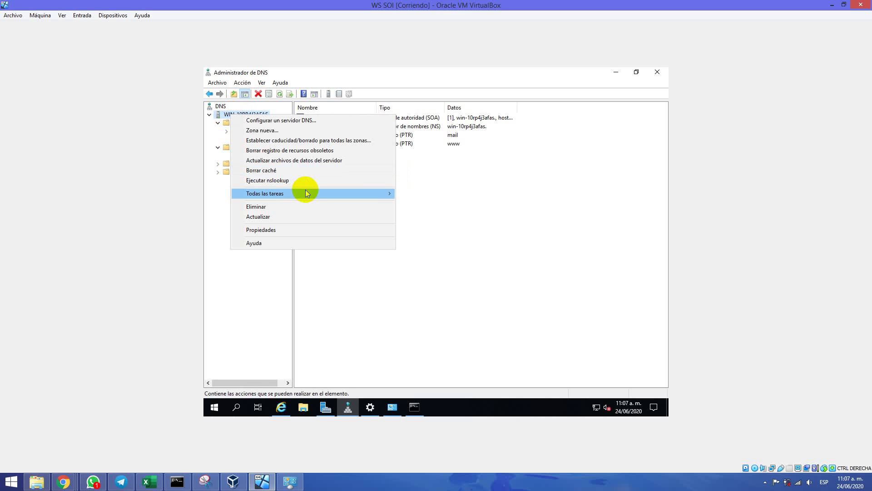
{"action": "mouse_move", "coordinate": [306, 190]}
{"action": "left_click", "coordinate": [420, 286]}
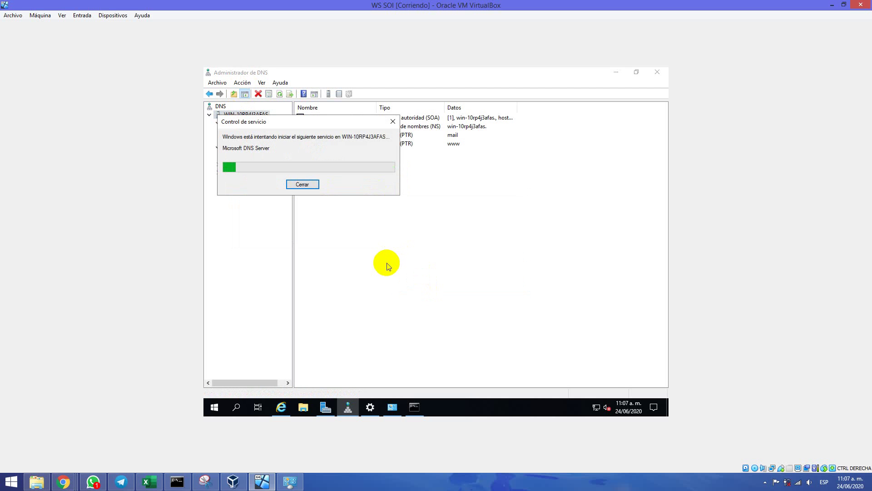
- Switch to Internet Explorer and test the mail host by loading mail.sisopeipi.com and its address 192.168.0.101
{"action": "left_click", "coordinate": [286, 409]}
{"action": "left_click", "coordinate": [291, 85]}
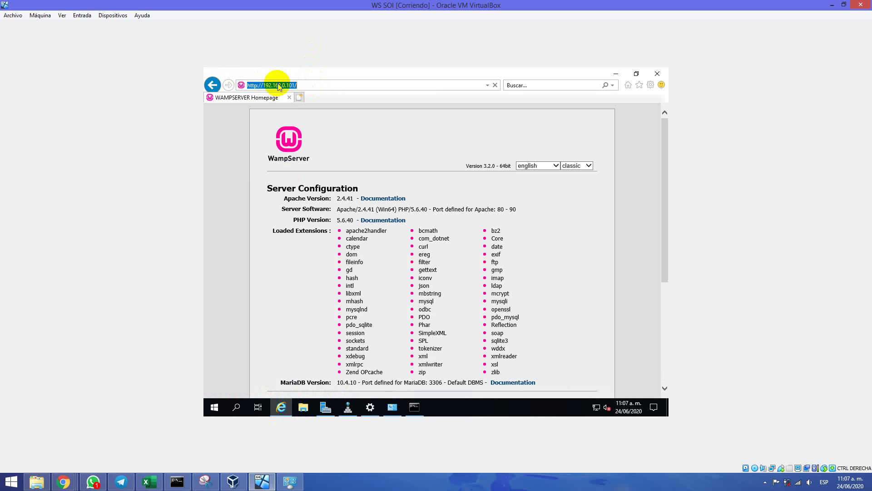
{"action": "type", "text": "mail.sisopeipi.com/"}
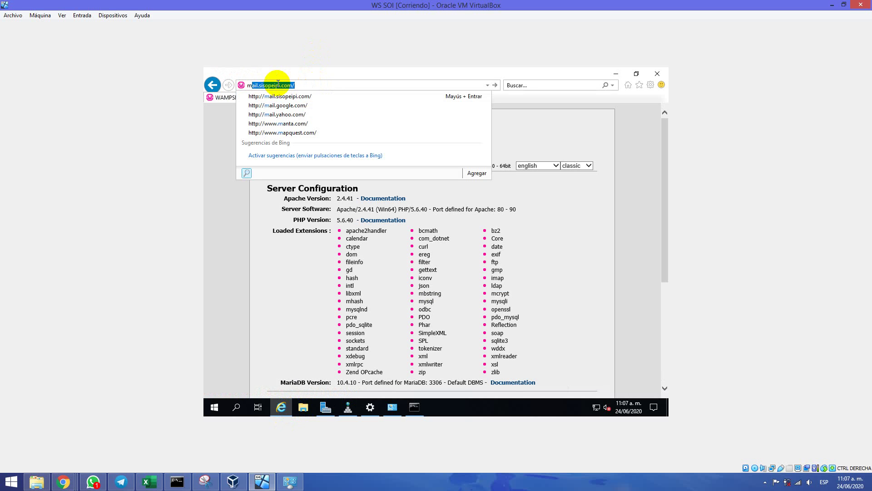
{"action": "key", "text": "Return"}
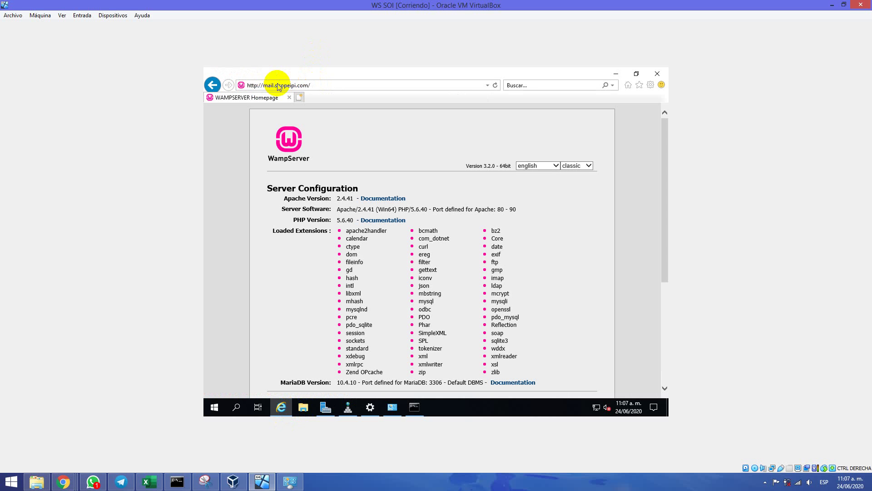
{"action": "left_click", "coordinate": [278, 84]}
{"action": "type", "text": "19"}
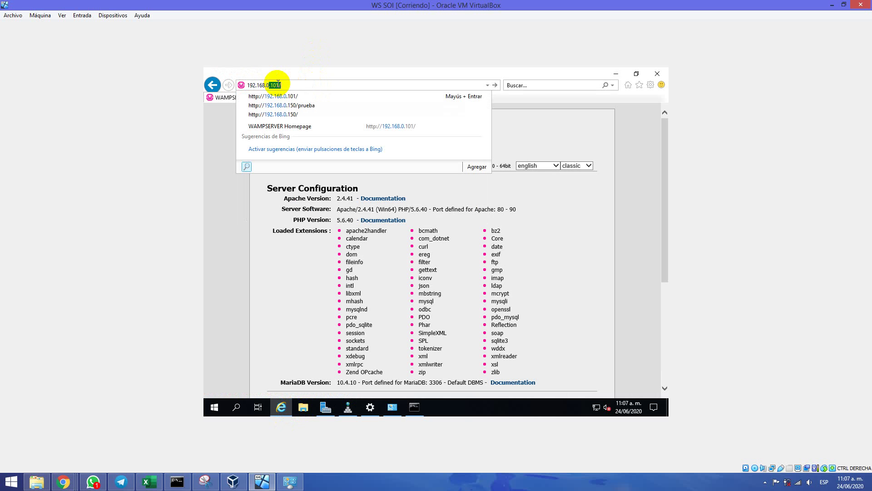
{"action": "type", "text": "2.168.0.101"}
{"action": "key", "text": "Return"}
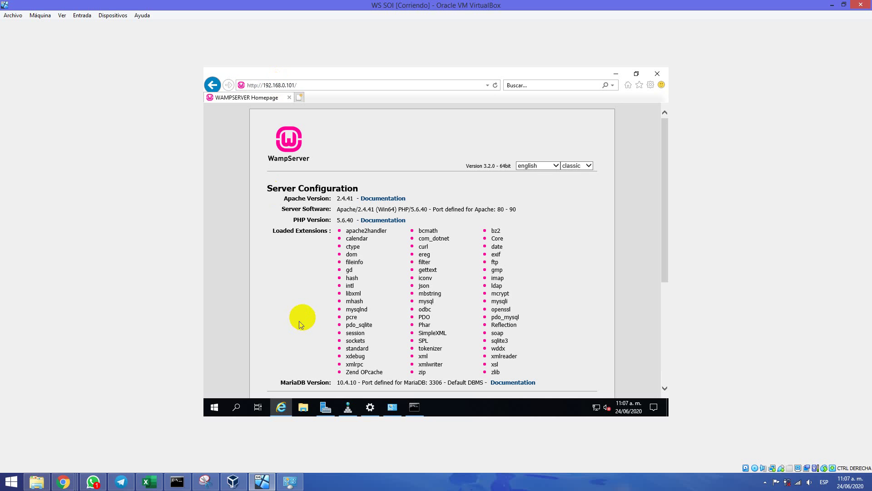
{"action": "left_click", "coordinate": [414, 408]}
{"action": "key", "text": "Up"}
{"action": "key", "text": "Return"}
- Query mail.sisopeipi.com with nslookup, correcting the misspelled command name recalled from the history
{"action": "key", "text": "Up"}
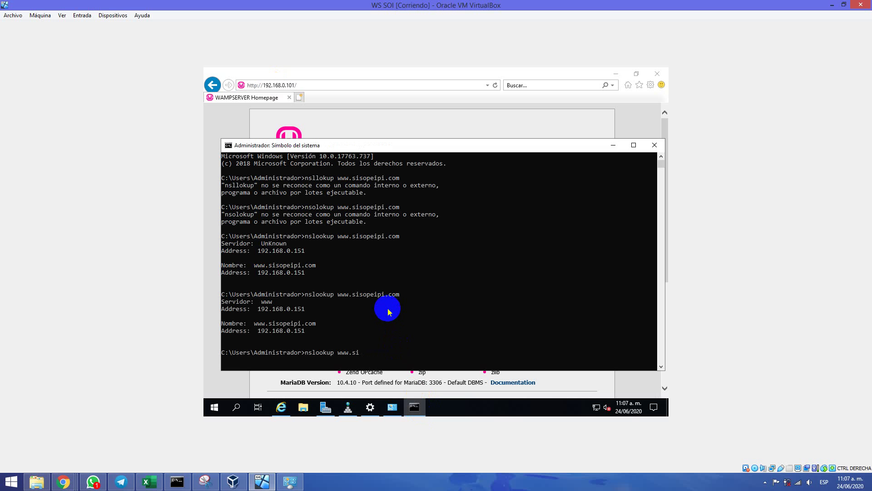
{"action": "key", "text": "Escape"}
{"action": "key", "text": "Up"}
{"action": "key", "text": "Up"}
{"action": "key", "text": "ctrl+Left"}
{"action": "key", "text": "Delete"}
{"action": "key", "text": "Delete"}
{"action": "key", "text": "Delete"}
{"action": "type", "text": "mail"}
{"action": "key", "text": "Return"}
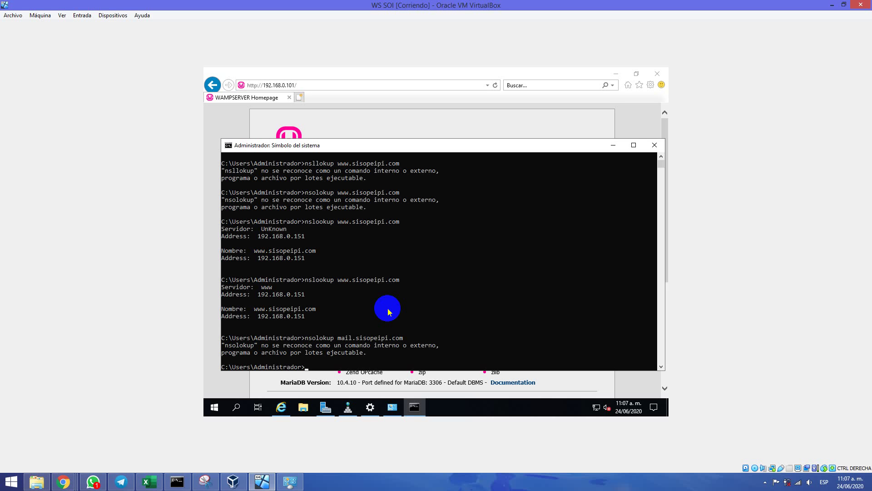
{"action": "key", "text": "Up"}
{"action": "key", "text": "Delete"}
{"action": "type", "text": "s"}
{"action": "key", "text": "Delete"}
{"action": "type", "text": "ookup mail.sisopeipi.com"}
{"action": "key", "text": "Return"}
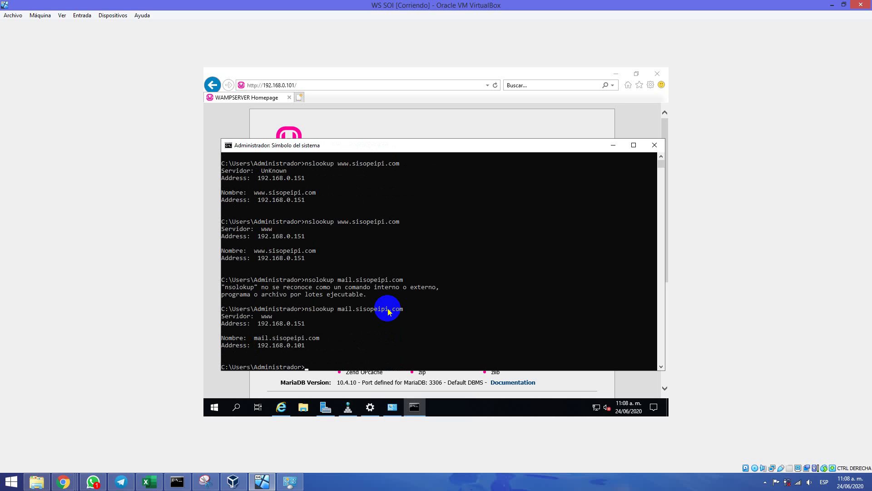
- Run a reverse lookup of the www host's address with nslookup 192.168.0.151
{"action": "key", "text": "Up"}
{"action": "key", "text": "BackSpace"}
{"action": "key", "text": "BackSpace"}
{"action": "key", "text": "BackSpace"}
{"action": "key", "text": "BackSpace"}
{"action": "key", "text": "BackSpace"}
{"action": "key", "text": "BackSpace"}
{"action": "key", "text": "BackSpace"}
{"action": "key", "text": "BackSpace"}
{"action": "key", "text": "BackSpace"}
{"action": "key", "text": "BackSpace"}
{"action": "key", "text": "BackSpace"}
{"action": "key", "text": "BackSpace"}
{"action": "key", "text": "BackSpace"}
{"action": "key", "text": "BackSpace"}
{"action": "type", "text": "192.168.0.151"}
{"action": "key", "text": "Return"}
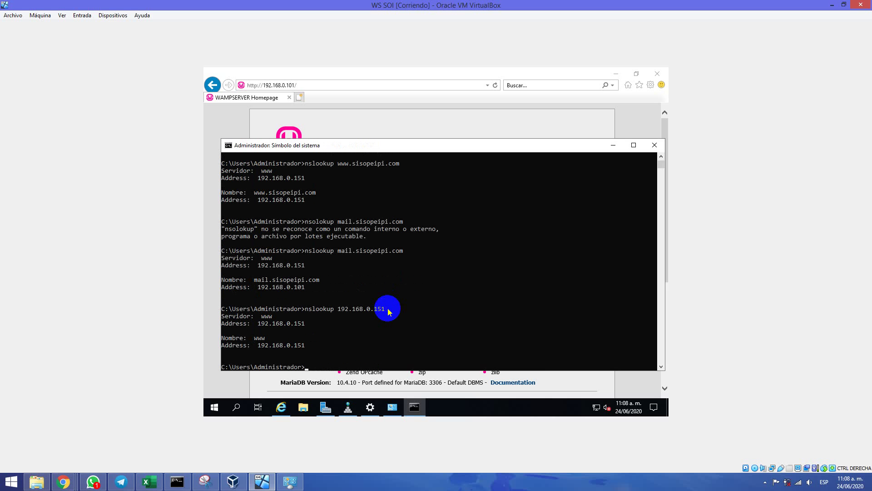
- Run a reverse lookup of the mail host's address with nslookup 192.168.0.101
{"action": "key", "text": "Up"}
{"action": "key", "text": "BackSpace"}
{"action": "key", "text": "BackSpace"}
{"action": "type", "text": "01"}
{"action": "key", "text": "Return"}
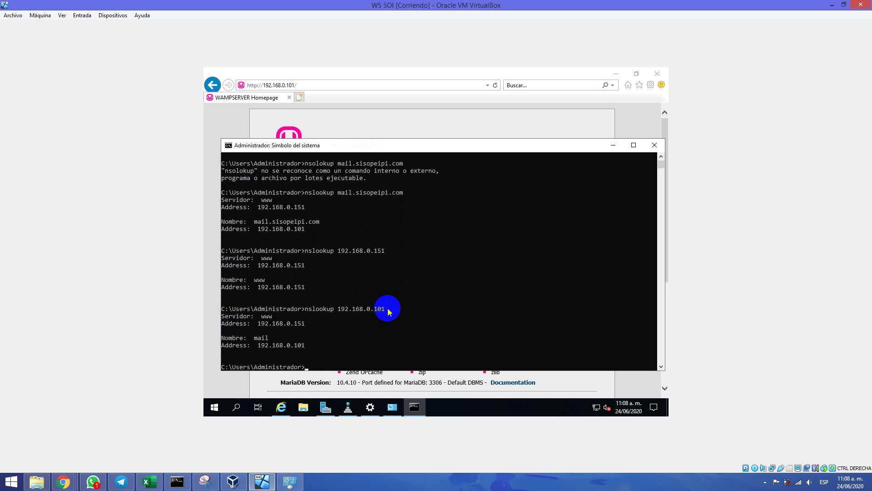
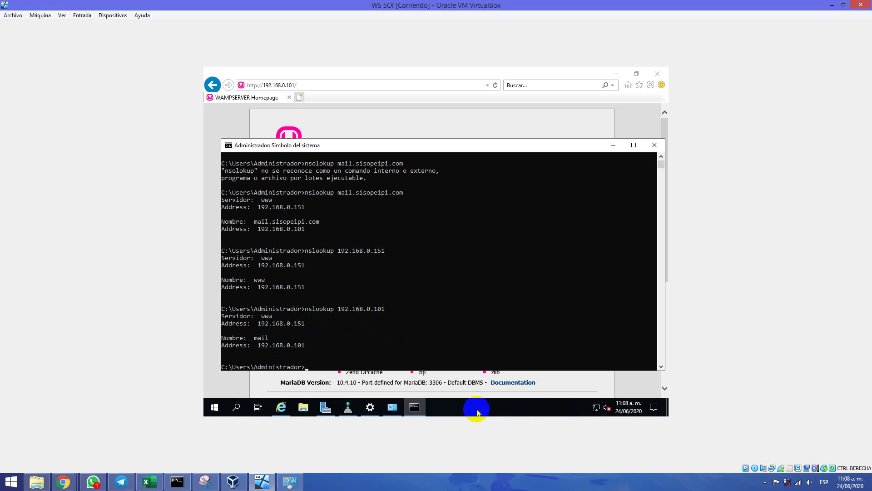
- Switch to DNS Manager and start a new primary IPv4 reverse lookup zone with network ID 192.168.0
{"action": "left_click", "coordinate": [343, 406]}
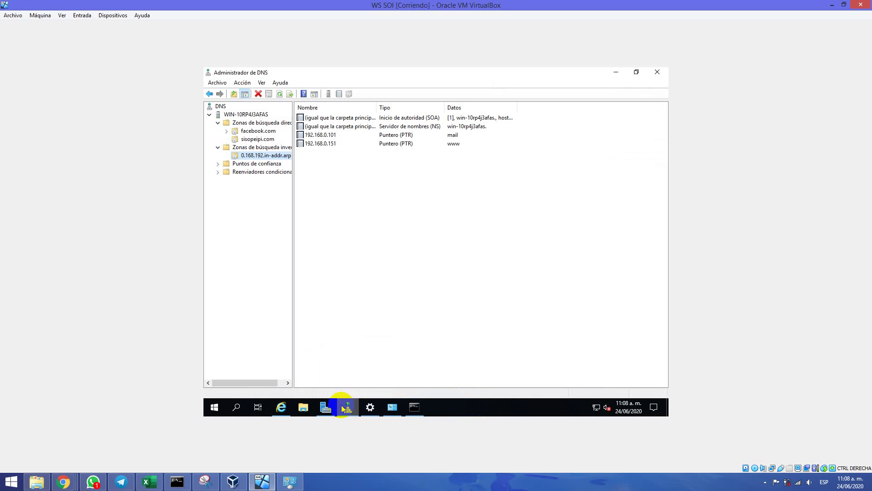
{"action": "left_click", "coordinate": [259, 130]}
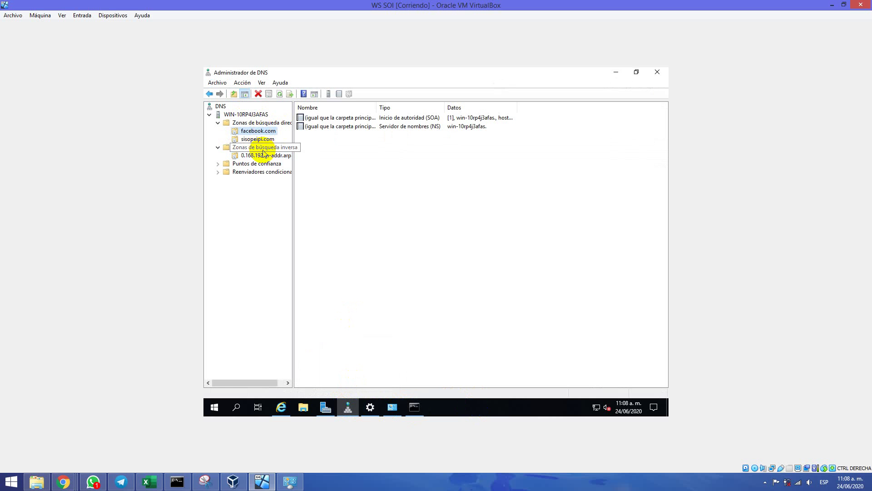
{"action": "right_click", "coordinate": [263, 148]}
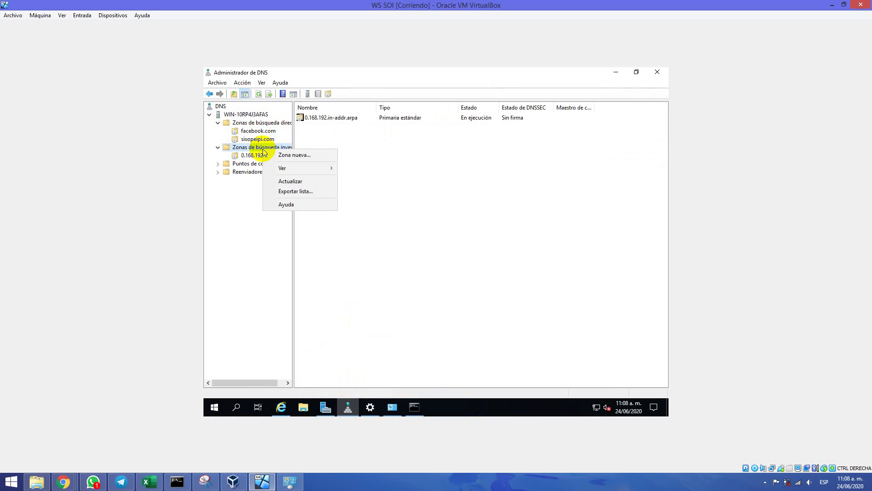
{"action": "left_click", "coordinate": [303, 157]}
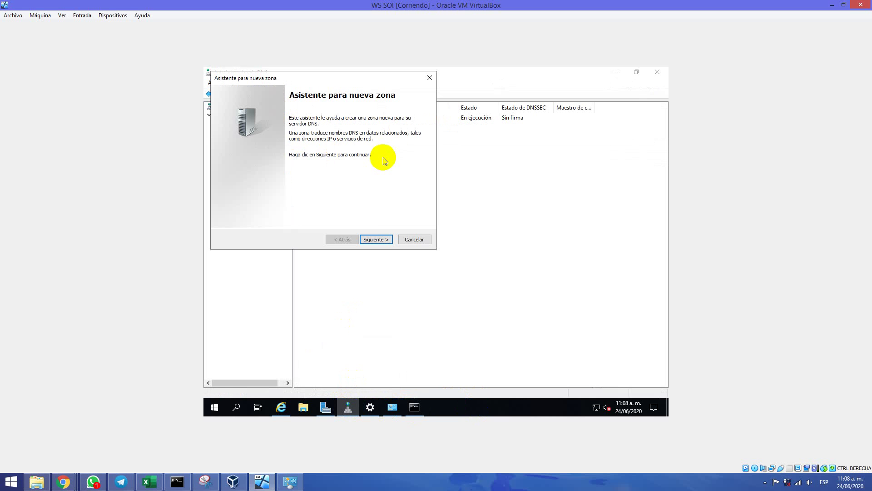
{"action": "left_click", "coordinate": [369, 240]}
{"action": "left_click", "coordinate": [369, 240]}
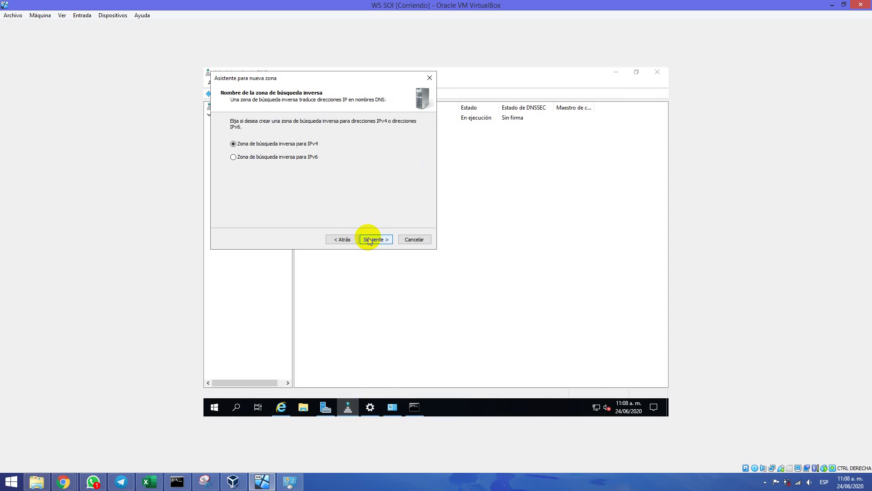
{"action": "left_click", "coordinate": [369, 240]}
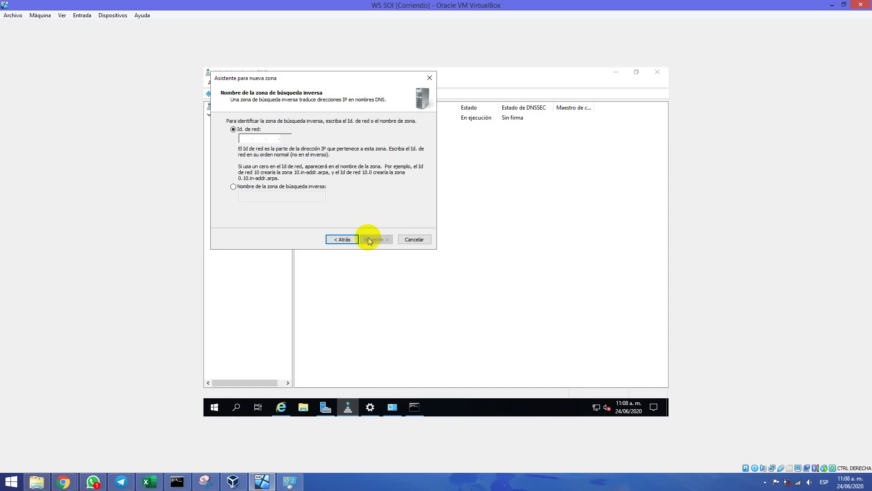
{"action": "left_click", "coordinate": [242, 137]}
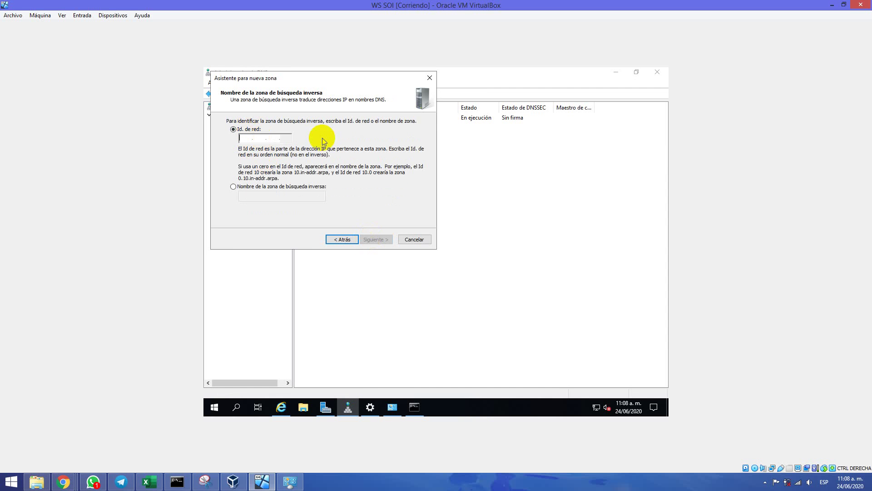
{"action": "type", "text": "192 ."}
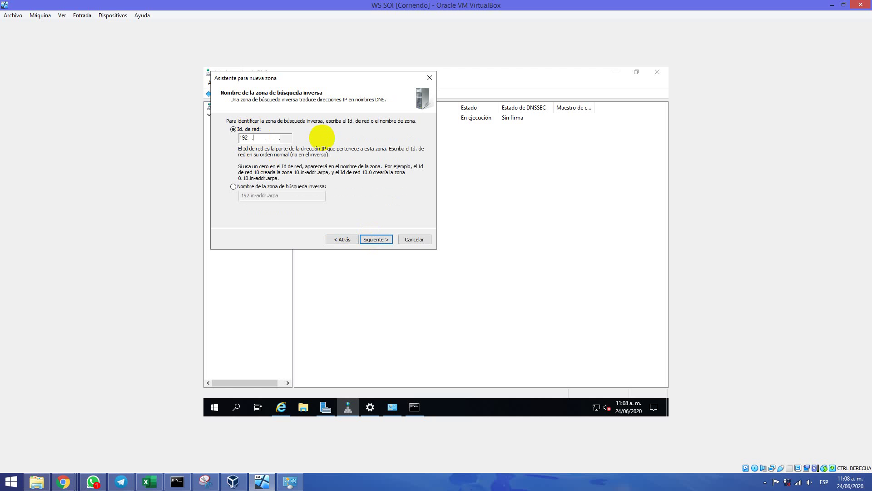
{"action": "type", "text": "168 .0"}
{"action": "left_click", "coordinate": [376, 240]}
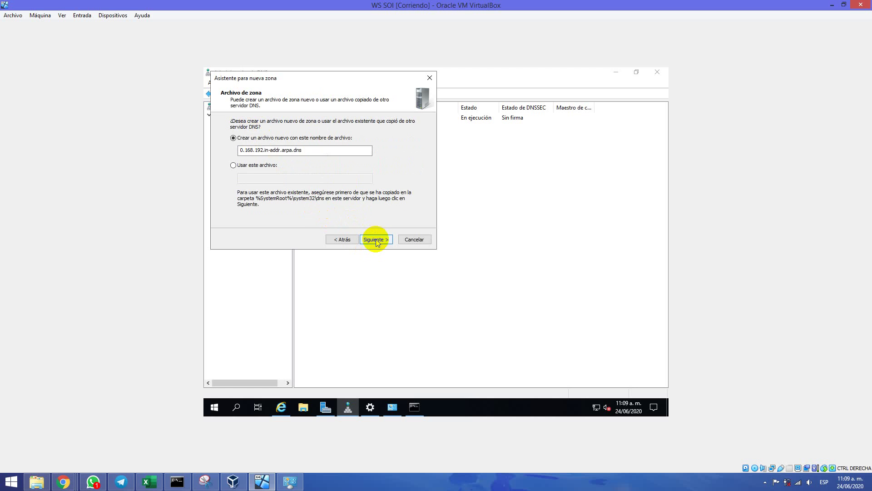
- Try to create the reverse zone from the existing file 0.168.192.in-addr.arpa.dns without dynamic updates, and close the wizard
{"action": "left_click", "coordinate": [252, 166]}
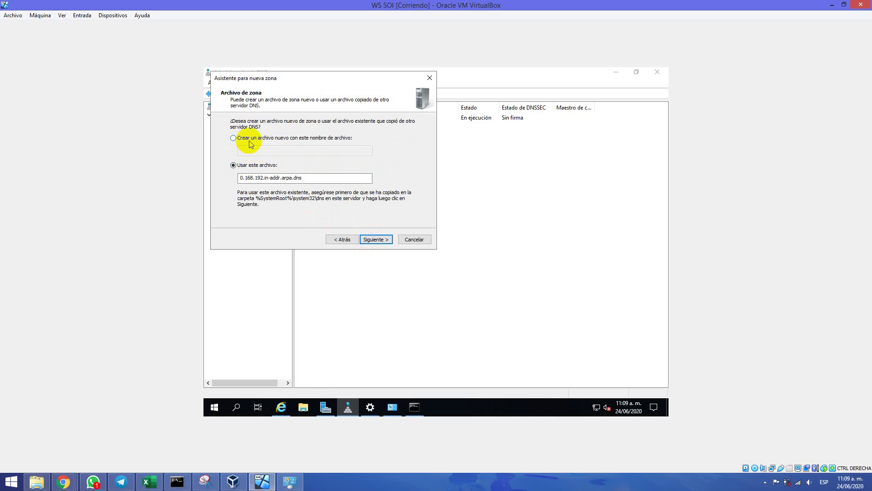
{"action": "left_click", "coordinate": [250, 144]}
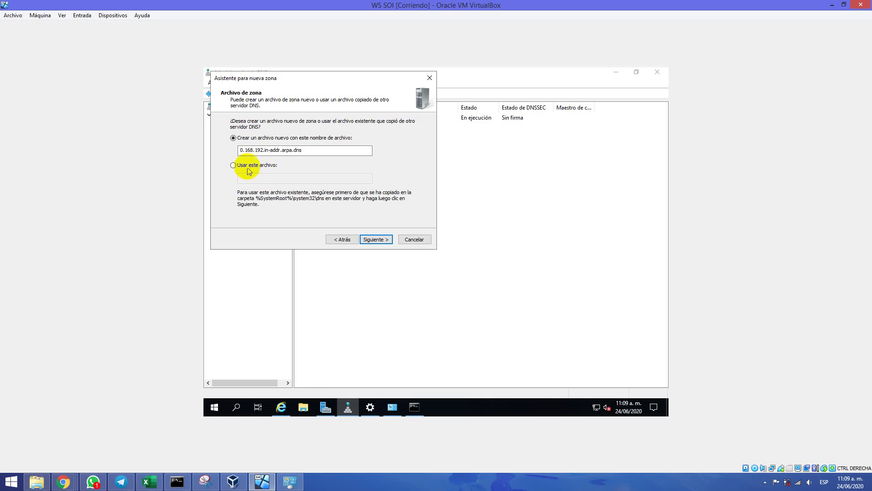
{"action": "left_click", "coordinate": [245, 165]}
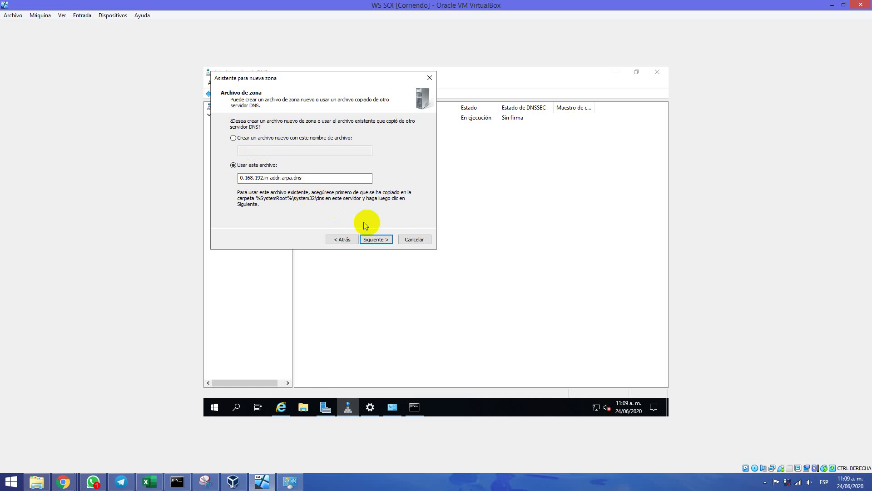
{"action": "left_click", "coordinate": [389, 240]}
{"action": "left_click", "coordinate": [388, 240]}
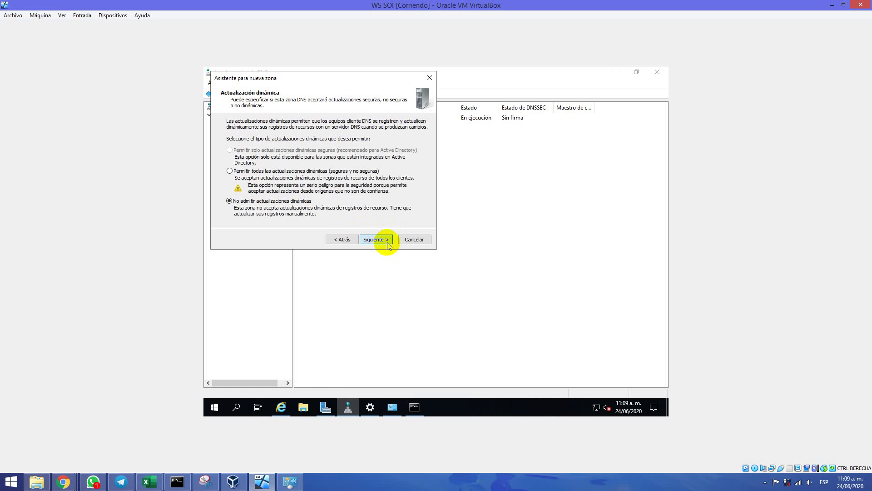
{"action": "left_click", "coordinate": [388, 240]}
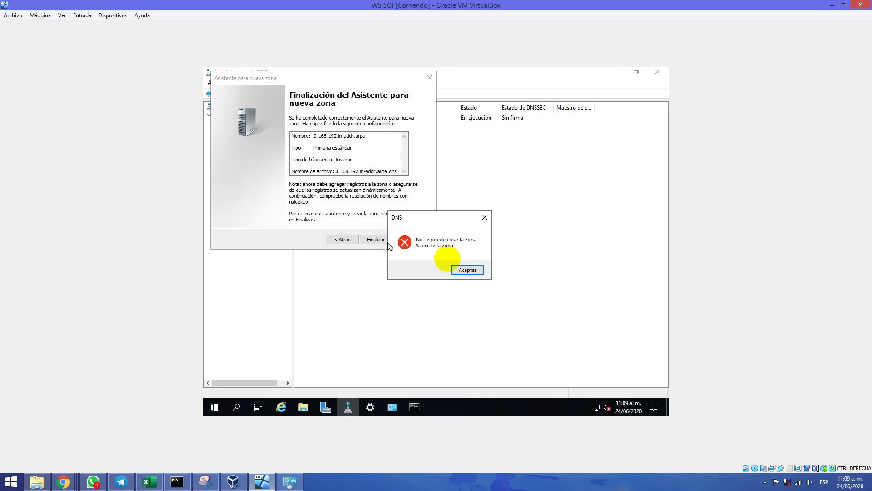
{"action": "left_click", "coordinate": [468, 270]}
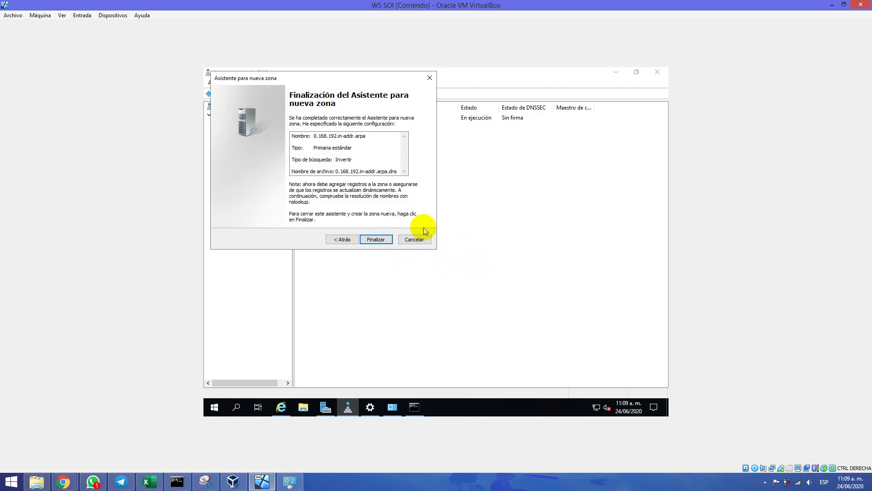
{"action": "left_click", "coordinate": [420, 239]}
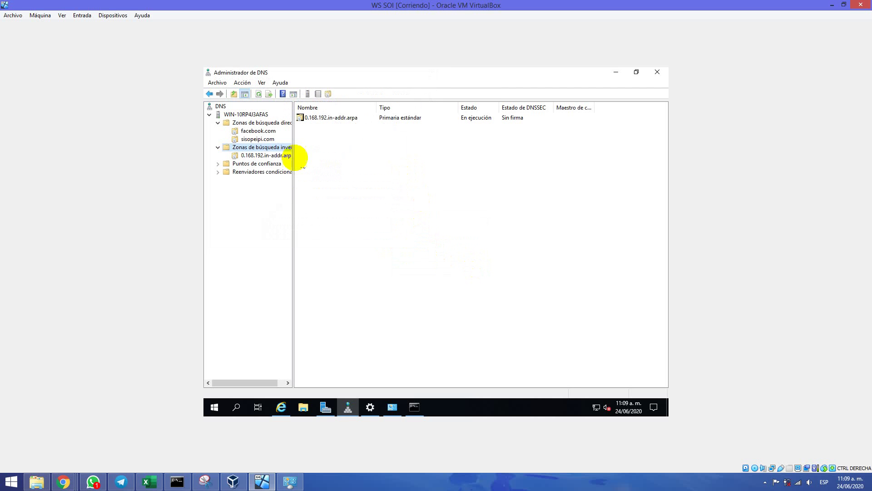
- Add a www host (A) record with IP address 192.168.0.1 to the facebook.com forward zone
{"action": "left_click", "coordinate": [259, 157]}
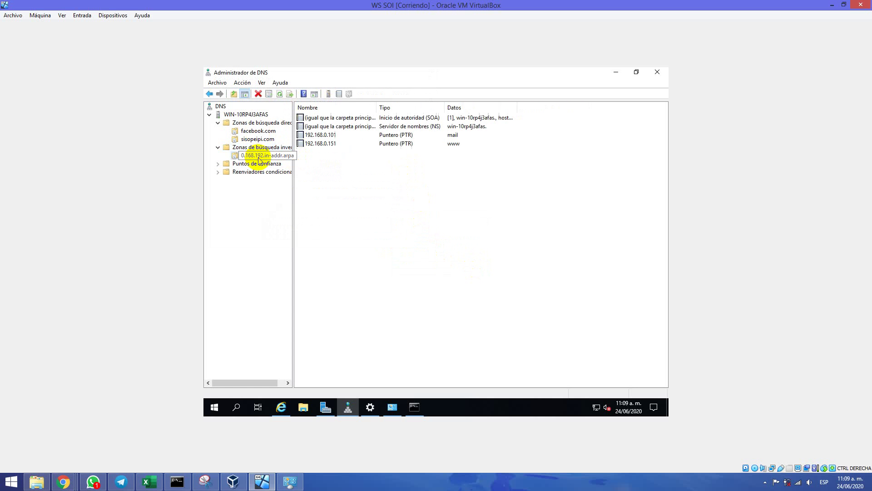
{"action": "left_click", "coordinate": [248, 125]}
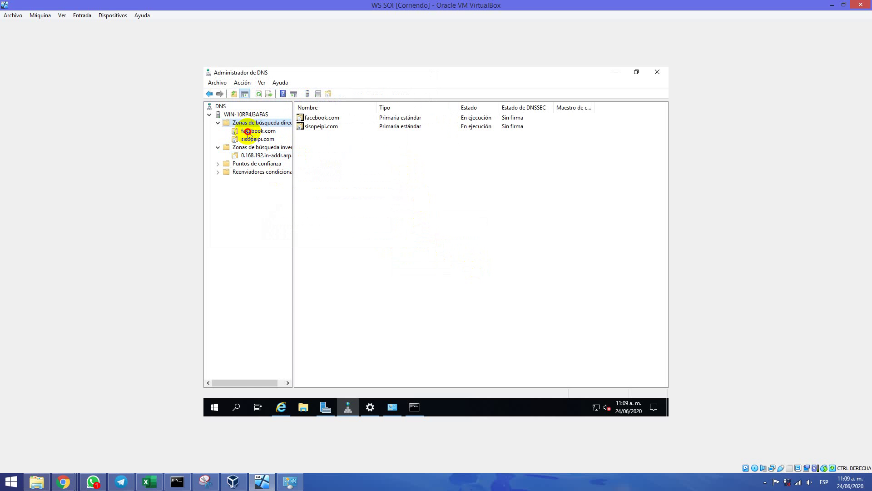
{"action": "left_click", "coordinate": [257, 131]}
{"action": "right_click", "coordinate": [422, 180]}
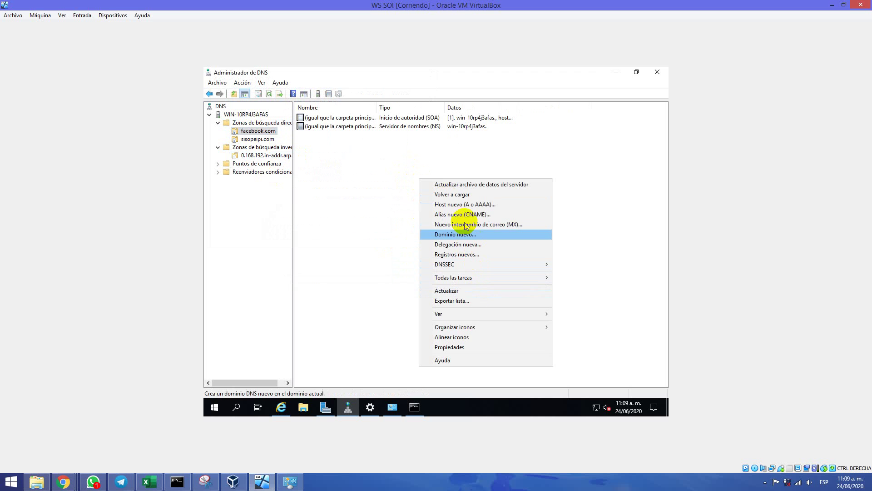
{"action": "left_click", "coordinate": [466, 204]}
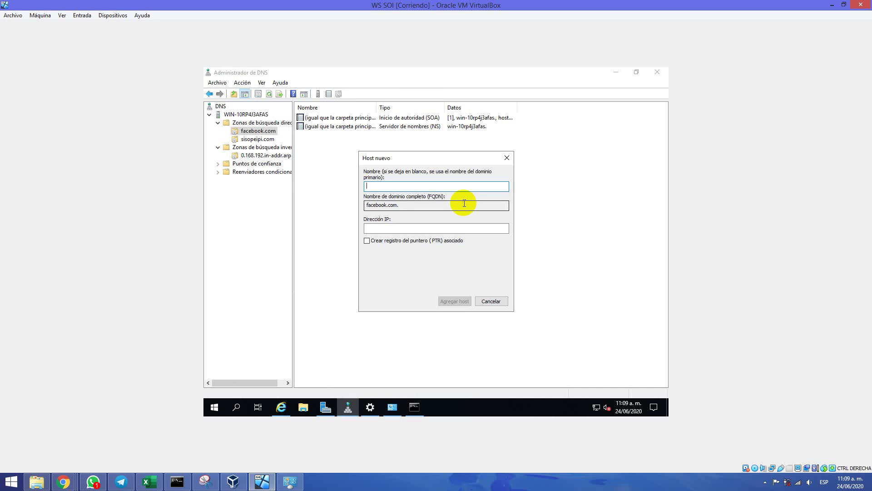
{"action": "type", "text": "www"}
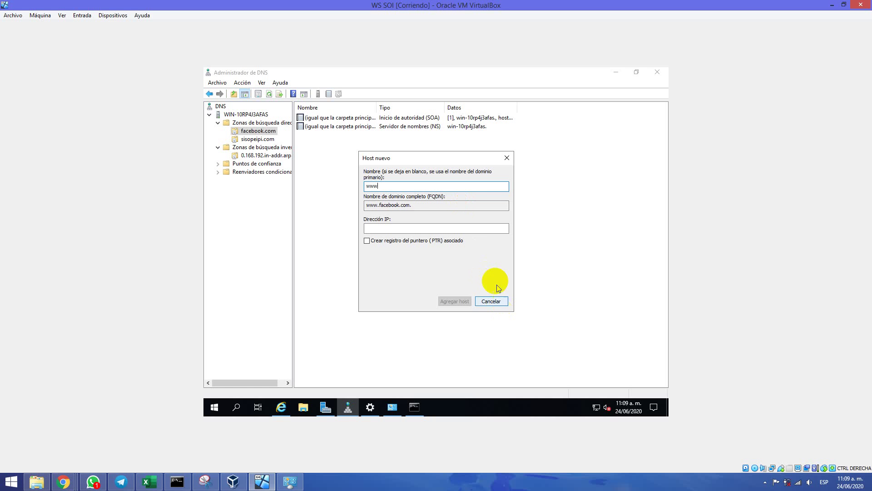
{"action": "left_click", "coordinate": [473, 231]}
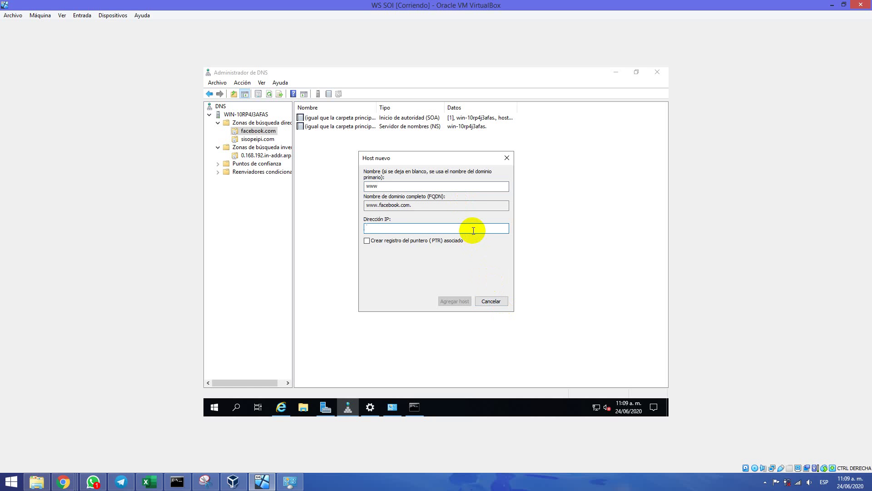
{"action": "type", "text": "192.168.0.1"}
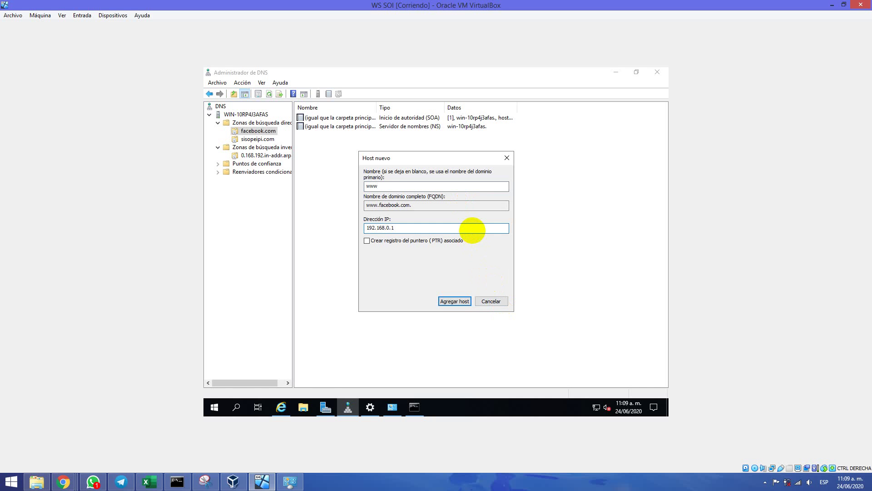
{"action": "left_click", "coordinate": [446, 302]}
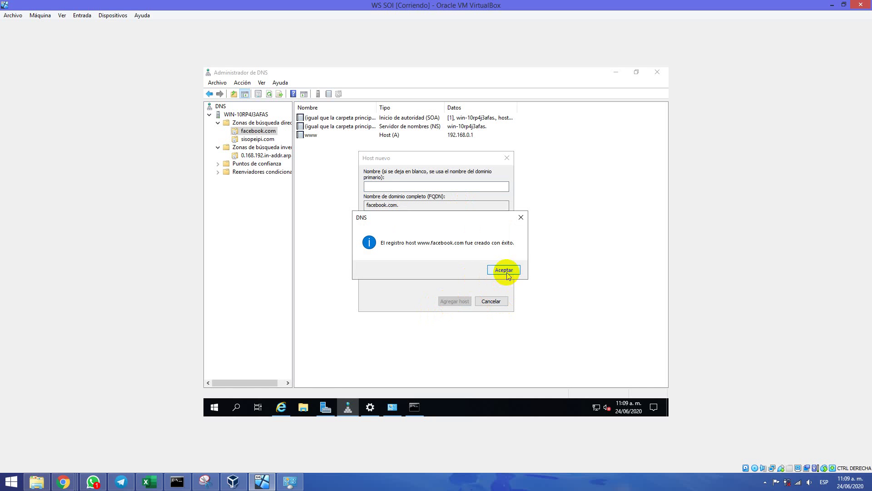
{"action": "left_click", "coordinate": [505, 270]}
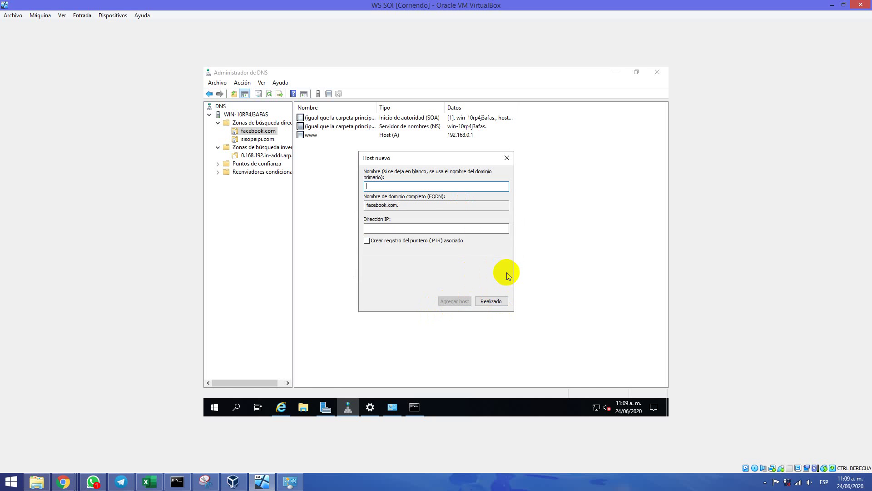
{"action": "left_click", "coordinate": [281, 407]}
{"action": "left_click", "coordinate": [306, 85]}
{"action": "type", "text": "www"}
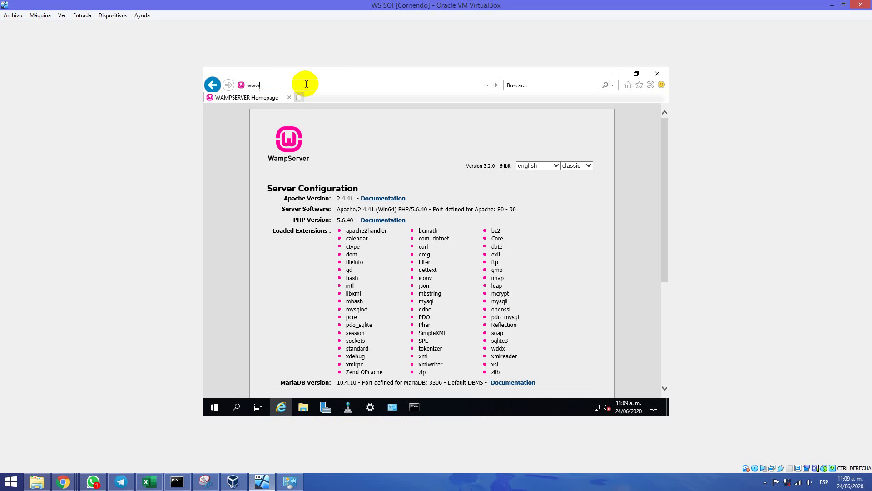
{"action": "type", "text": ".faceboo"}
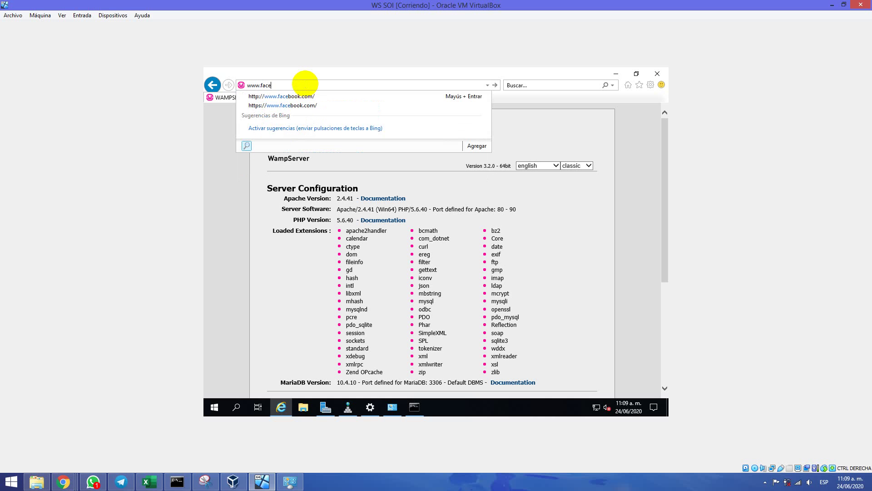
{"action": "type", "text": "k.com"}
{"action": "key", "text": "Return"}
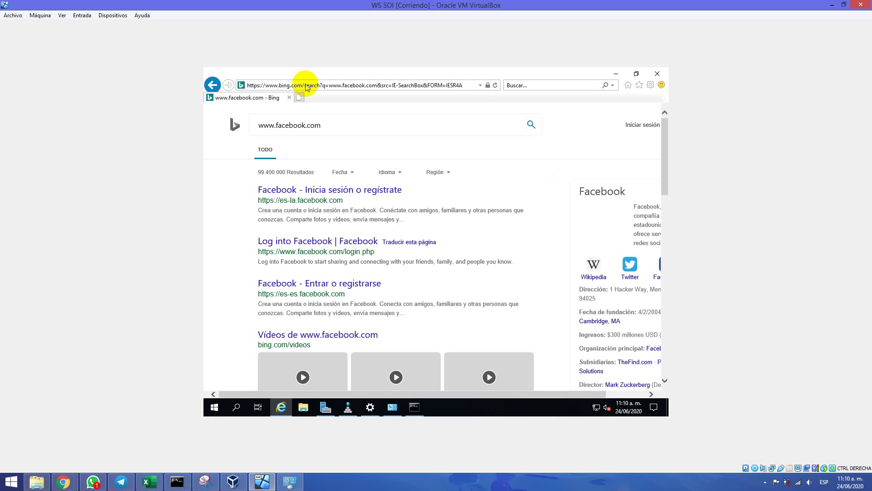
{"action": "left_click", "coordinate": [306, 86]}
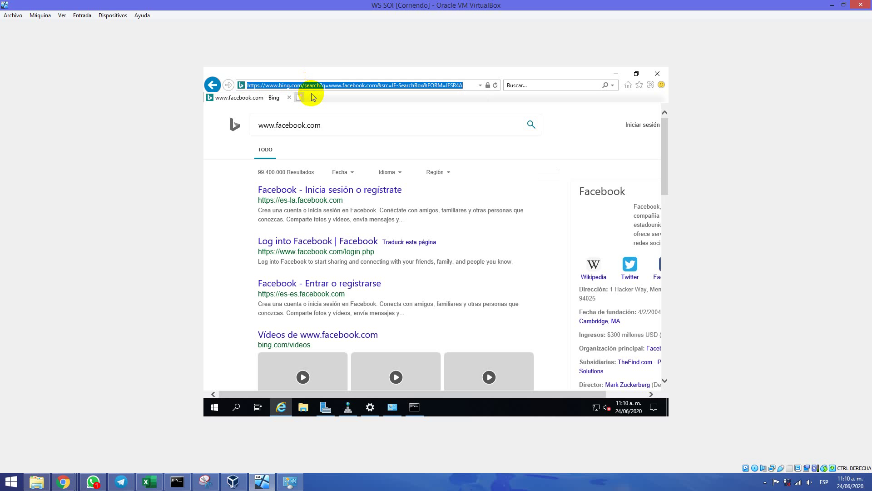
{"action": "left_click_drag", "start_coordinate": [321, 127], "coordinate": [256, 129]}
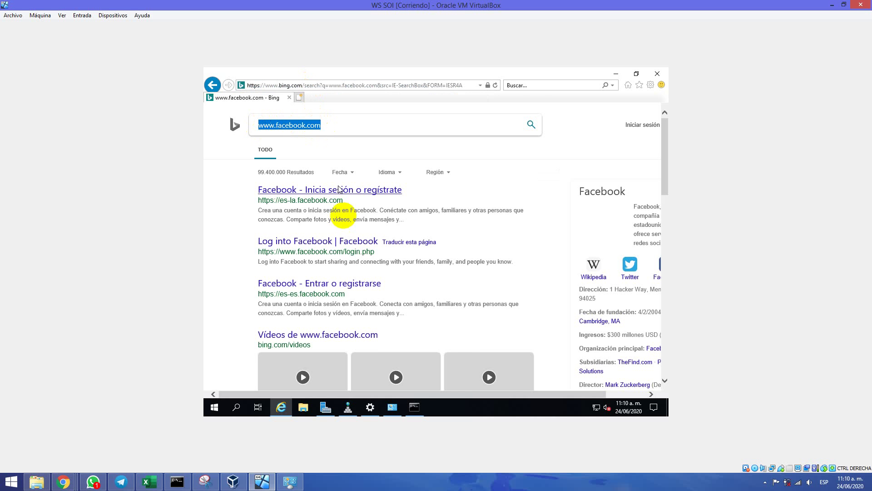
- Close the new host dialog in DNS Manager and return to Internet Explorer
{"action": "mouse_move", "coordinate": [388, 410]}
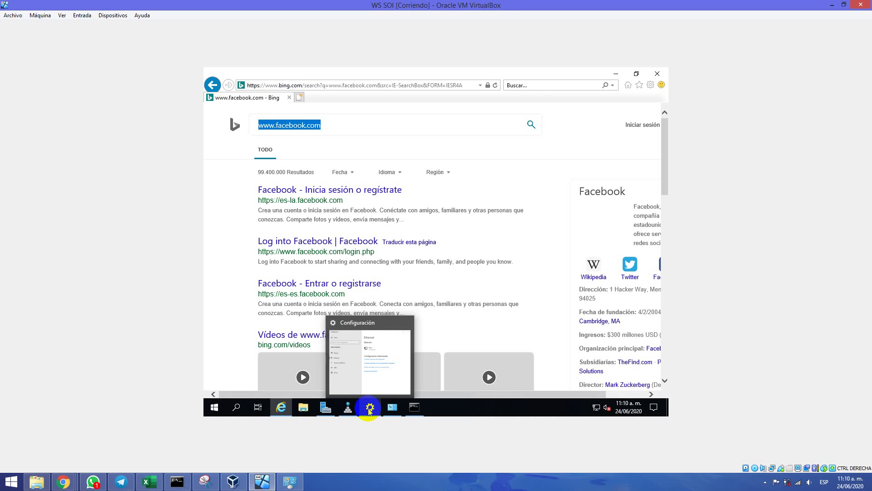
{"action": "left_click", "coordinate": [353, 408]}
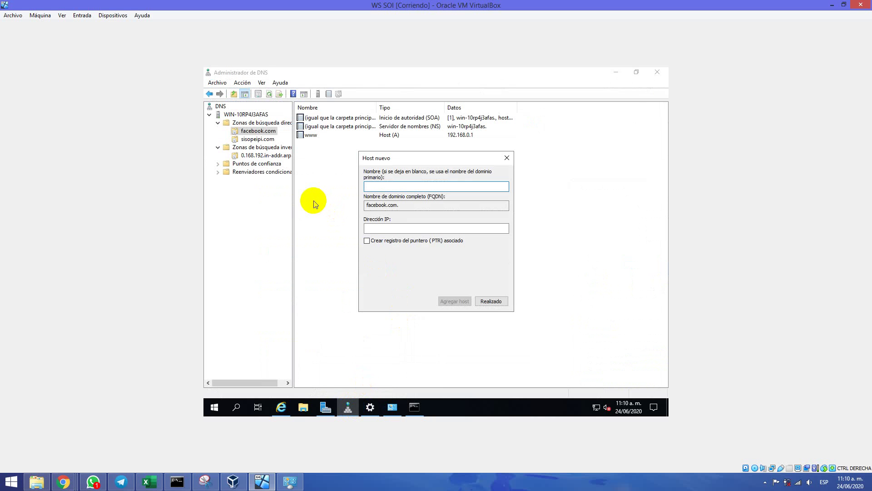
{"action": "left_click", "coordinate": [495, 302]}
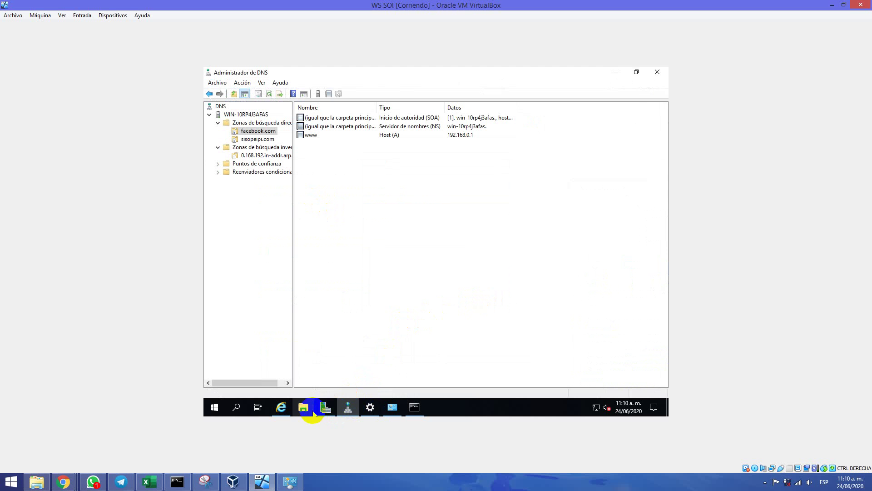
{"action": "mouse_move", "coordinate": [282, 408]}
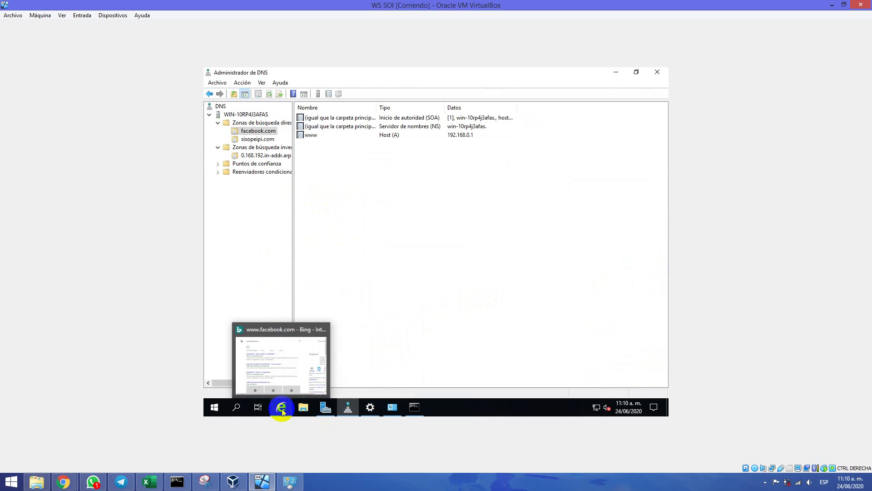
{"action": "left_click", "coordinate": [288, 361]}
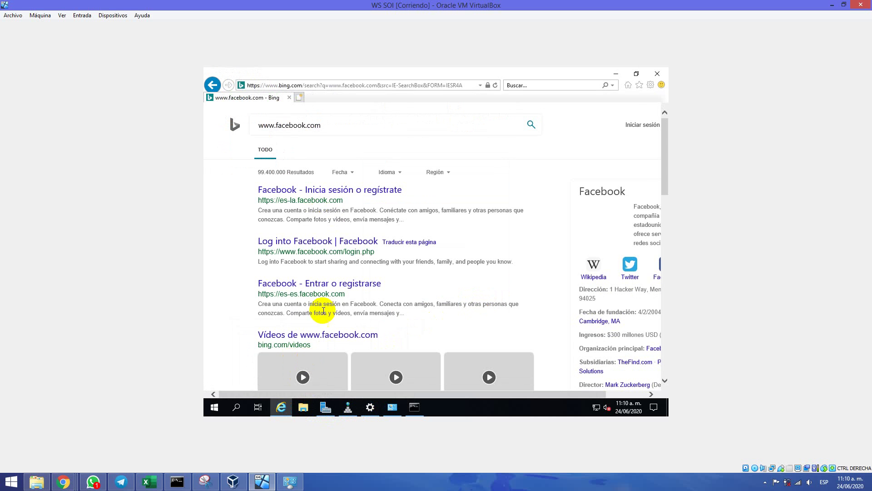
{"action": "left_click", "coordinate": [298, 85]}
{"action": "type", "text": "www.fac"}
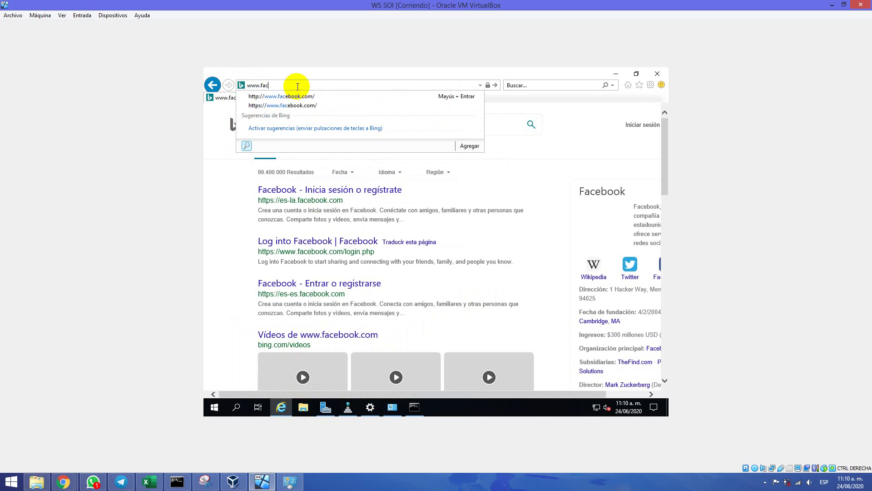
{"action": "type", "text": "ebook.com"}
{"action": "key", "text": "Return"}
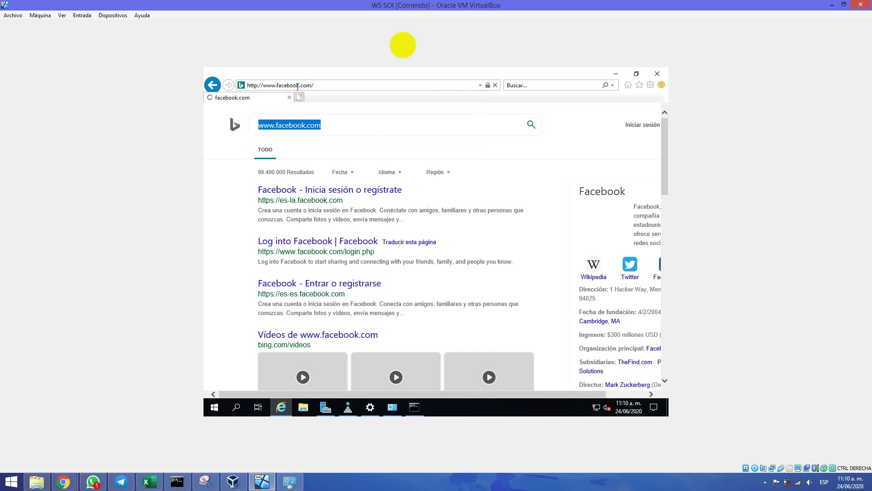
{"action": "left_click", "coordinate": [414, 409]}
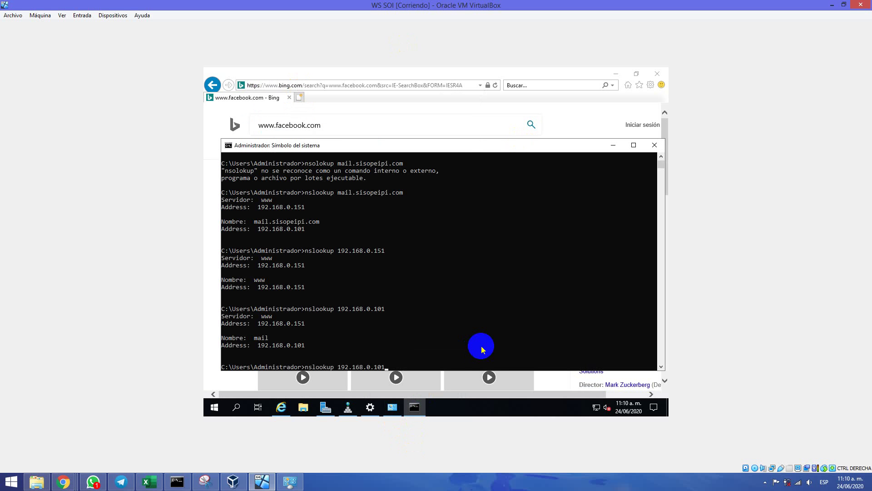
{"action": "key", "text": "BackSpace"}
{"action": "key", "text": "BackSpace"}
{"action": "key", "text": "BackSpace"}
{"action": "key", "text": "BackSpace"}
{"action": "key", "text": "BackSpace"}
{"action": "key", "text": "BackSpace"}
{"action": "key", "text": "BackSpace"}
{"action": "key", "text": "BackSpace"}
{"action": "key", "text": "BackSpace"}
{"action": "key", "text": "BackSpace"}
{"action": "key", "text": "BackSpace"}
{"action": "key", "text": "BackSpace"}
{"action": "key", "text": "BackSpace"}
{"action": "type", "text": "www.facebook.com"}
{"action": "key", "text": "Return"}
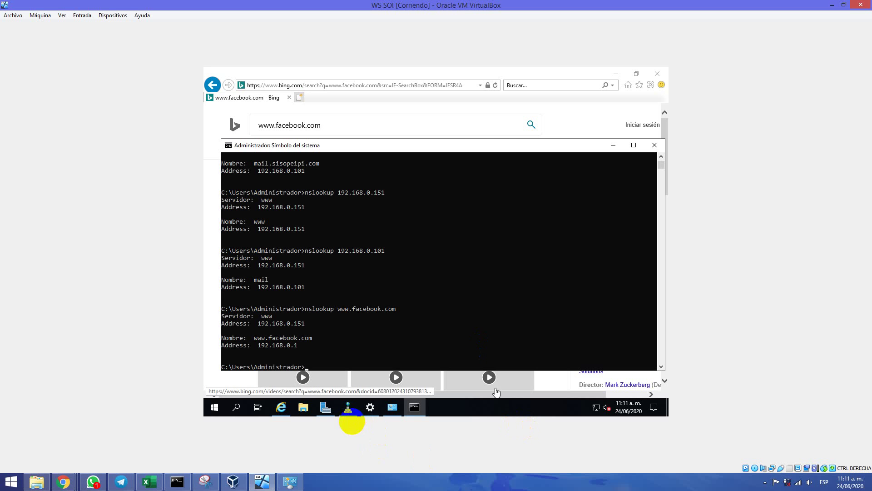
- Switch to DNS Manager and add a host (A) record with a blank name and IP address 192.168.0.1 to the facebook.com zone
{"action": "left_click", "coordinate": [348, 407]}
{"action": "right_click", "coordinate": [386, 177]}
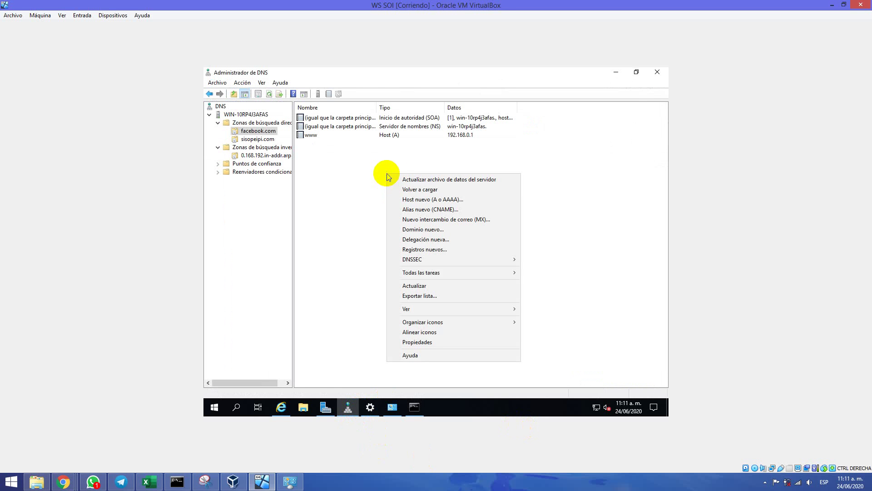
{"action": "left_click", "coordinate": [411, 198]}
{"action": "left_click", "coordinate": [479, 227]}
{"action": "type", "text": "192.168.0.1"}
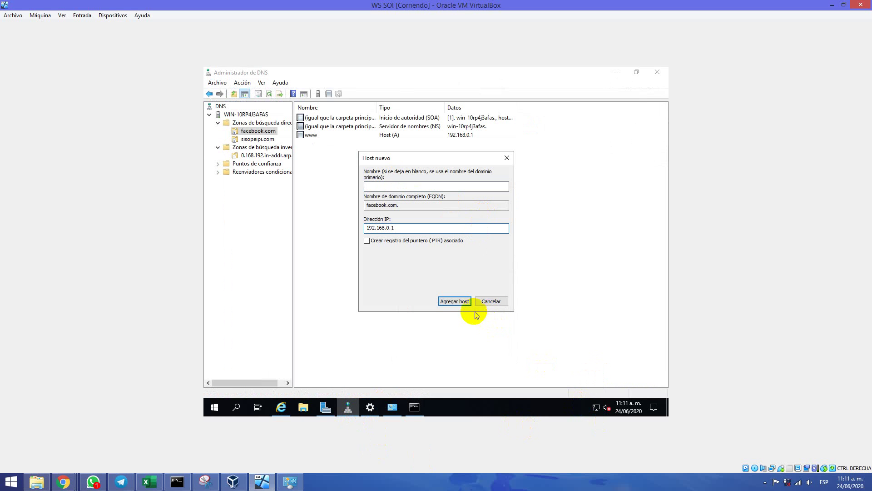
{"action": "left_click", "coordinate": [464, 302]}
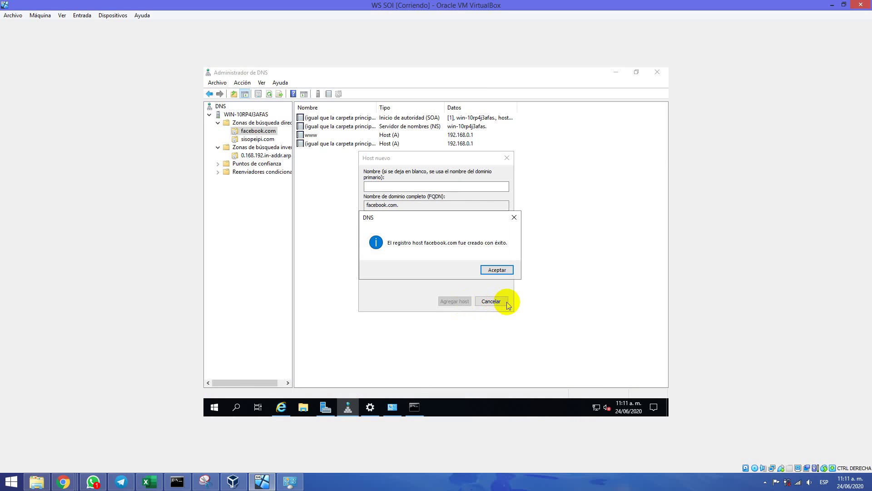
{"action": "left_click", "coordinate": [497, 270]}
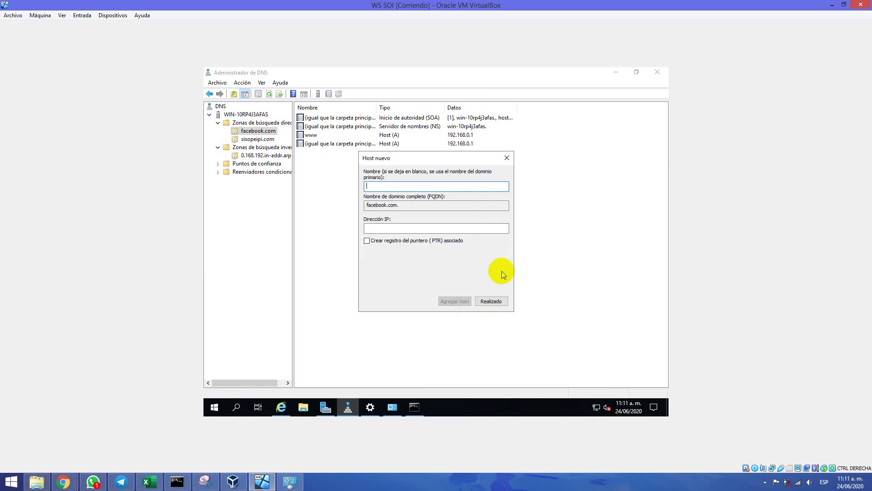
{"action": "left_click", "coordinate": [506, 157]}
- Switch to Internet Explorer and try to open facebook.com without the www prefix
{"action": "left_click", "coordinate": [281, 408]}
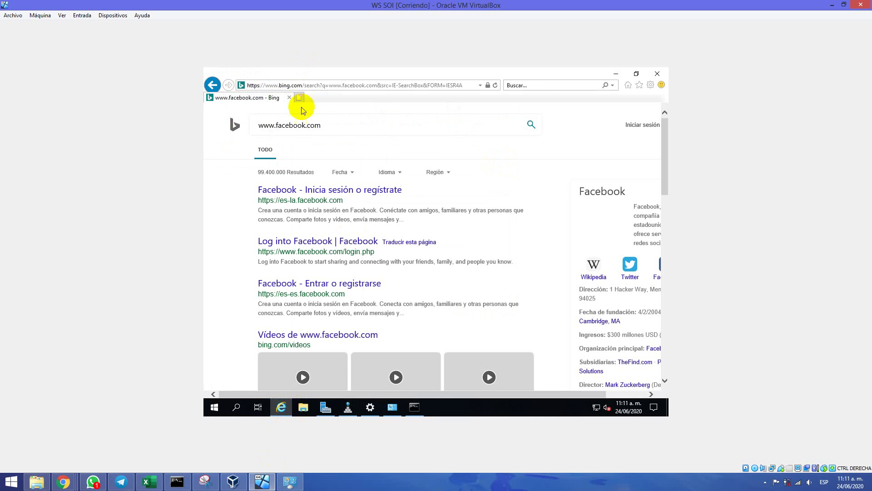
{"action": "left_click", "coordinate": [298, 86]}
{"action": "type", "text": "f"}
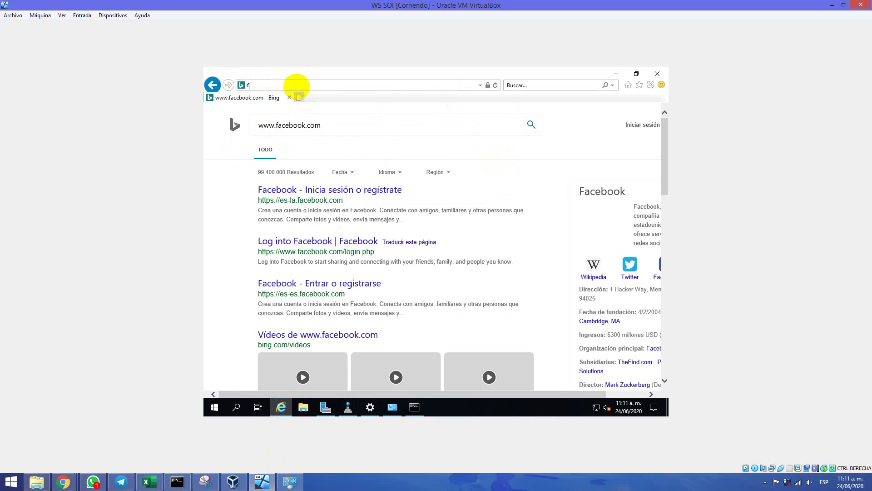
{"action": "type", "text": "acebook.com"}
{"action": "key", "text": "Return"}
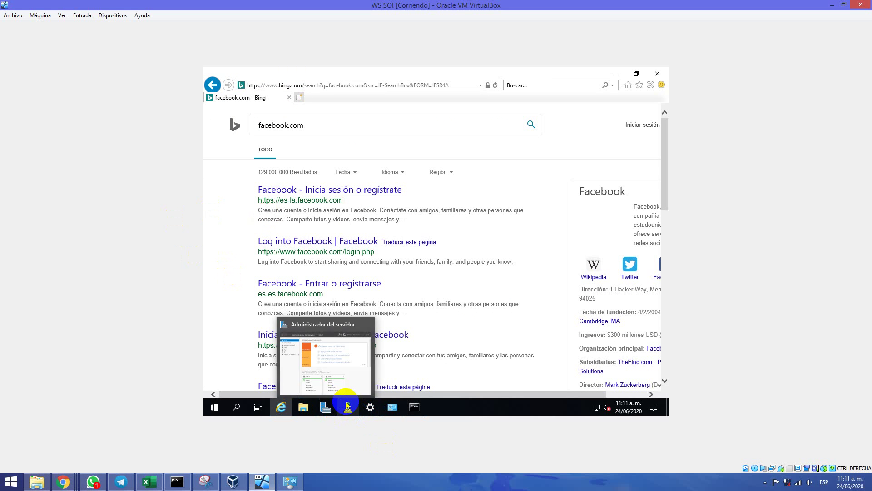
- Switch to Network Connections and clear the alternate DNS server from the Ethernet adapter's IPv4 settings, applying the change
{"action": "mouse_move", "coordinate": [347, 406]}
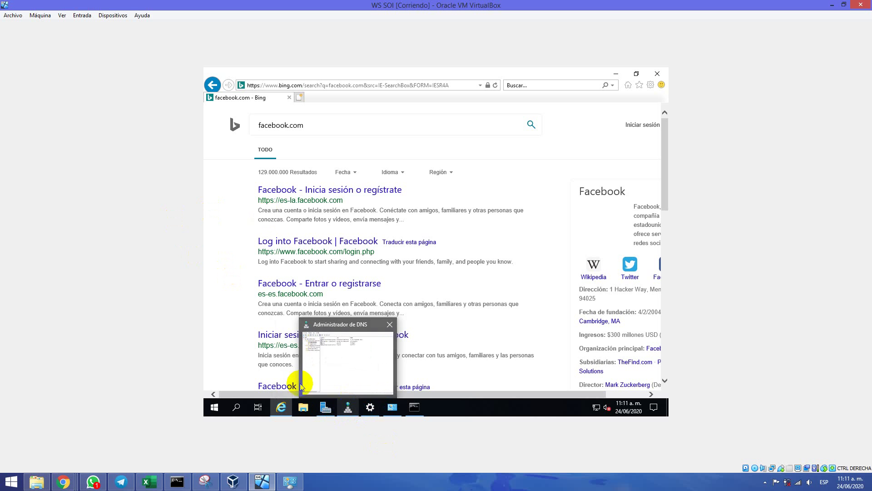
{"action": "left_click", "coordinate": [393, 409]}
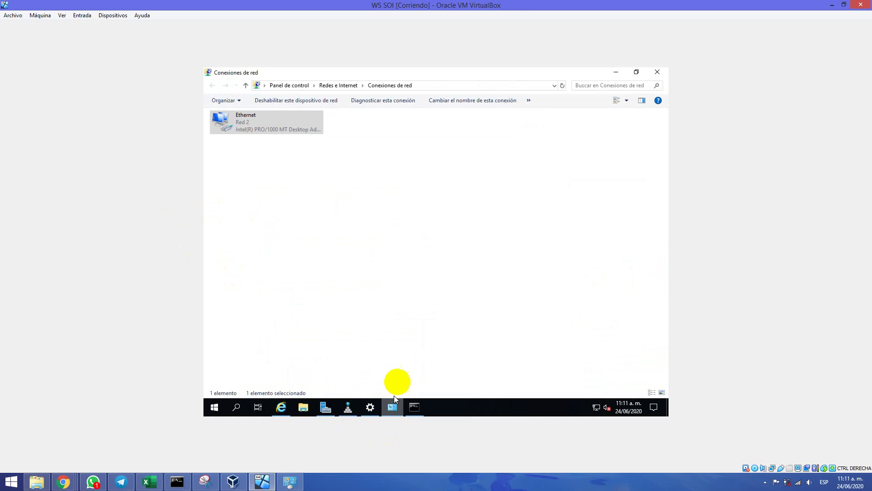
{"action": "right_click", "coordinate": [291, 120]}
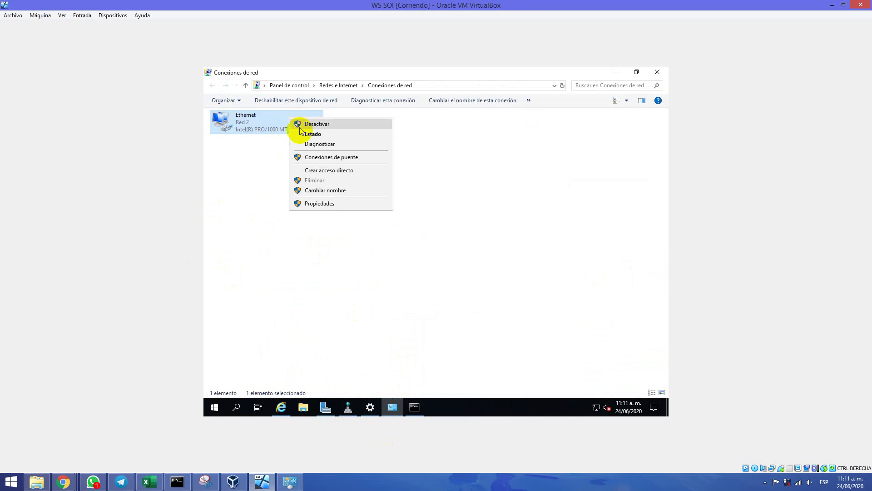
{"action": "left_click", "coordinate": [321, 202]}
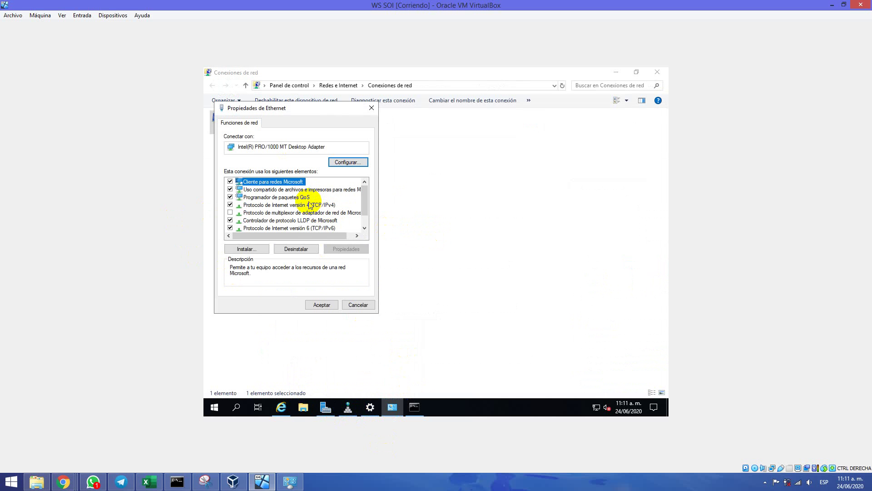
{"action": "left_click", "coordinate": [311, 205]}
{"action": "left_click", "coordinate": [335, 248]}
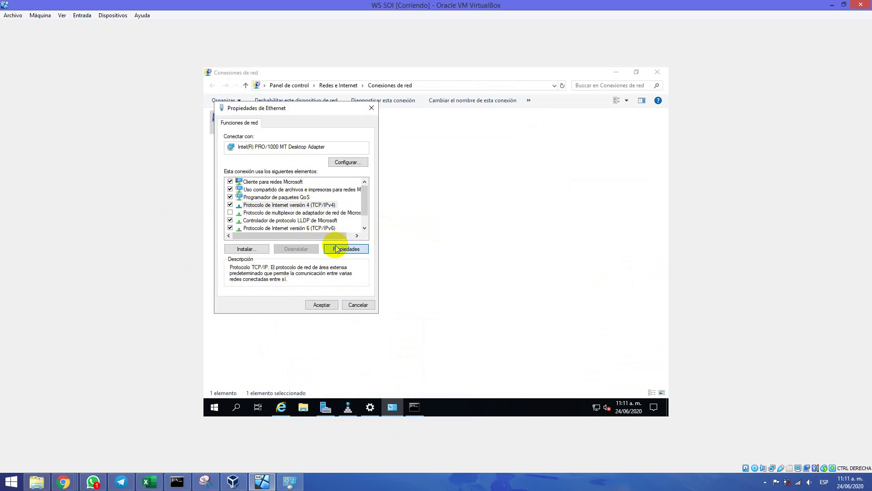
{"action": "left_click", "coordinate": [386, 291]}
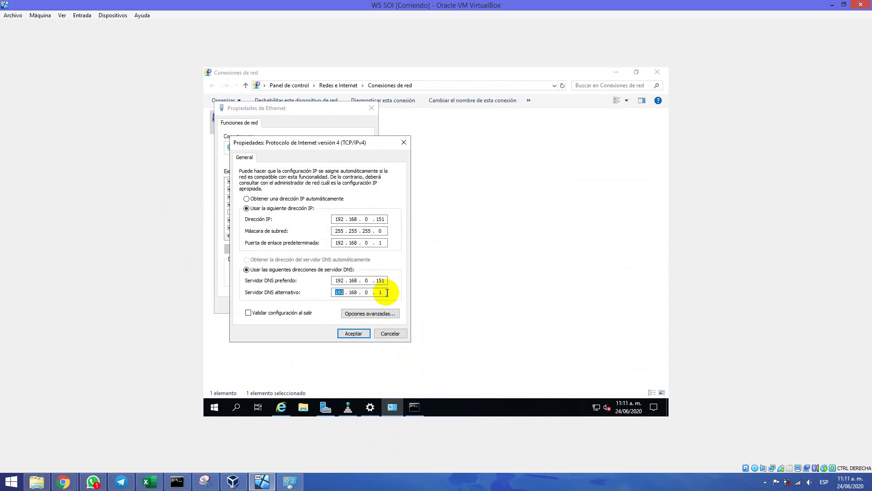
{"action": "key", "text": "BackSpace"}
{"action": "key", "text": "Delete"}
{"action": "key", "text": "Delete"}
{"action": "key", "text": "Delete"}
{"action": "left_click", "coordinate": [355, 332]}
{"action": "left_click", "coordinate": [334, 307]}
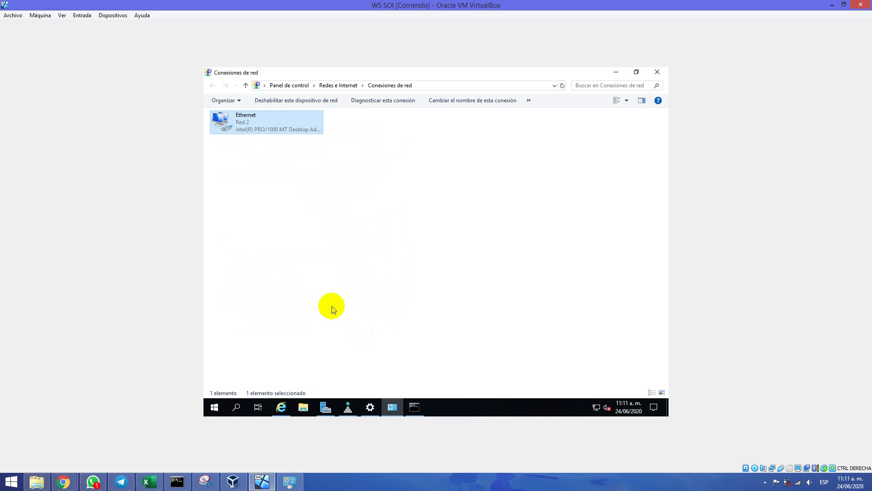
- Return to Internet Explorer and load facebook.com as an address, copying the name from the Bing search box
{"action": "left_click", "coordinate": [281, 406]}
{"action": "left_click_drag", "start_coordinate": [305, 124], "coordinate": [252, 123]}
{"action": "key", "text": "ctrl+c"}
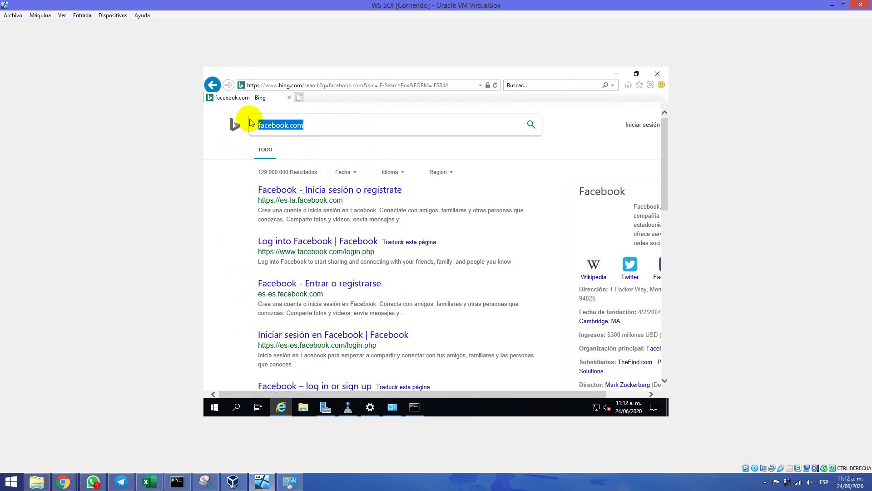
{"action": "left_click", "coordinate": [265, 84]}
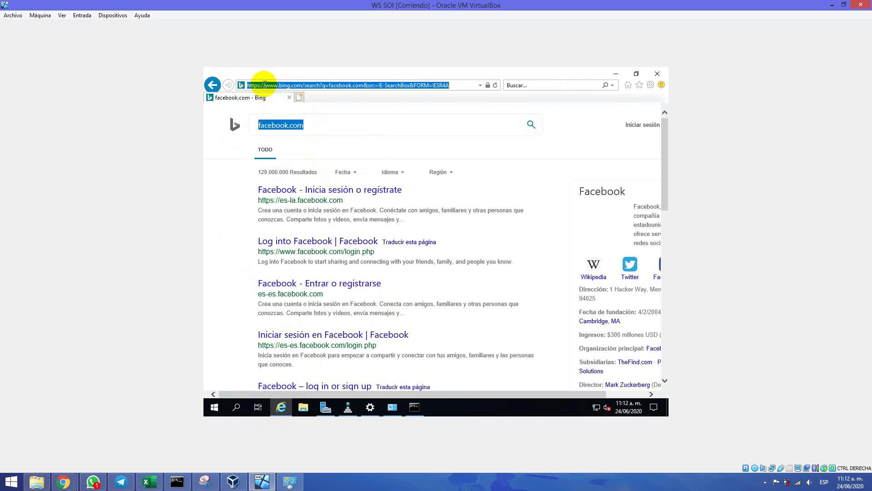
{"action": "key", "text": "ctrl+v"}
{"action": "key", "text": "Return"}
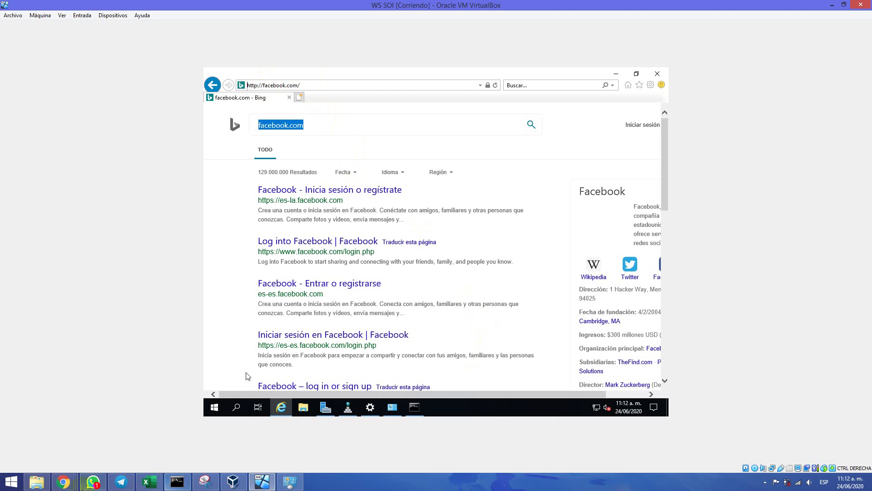
- Switch to Chrome on the host computer and open facebook.com in a new incognito window
{"action": "mouse_move", "coordinate": [63, 481]}
{"action": "left_click", "coordinate": [171, 412]}
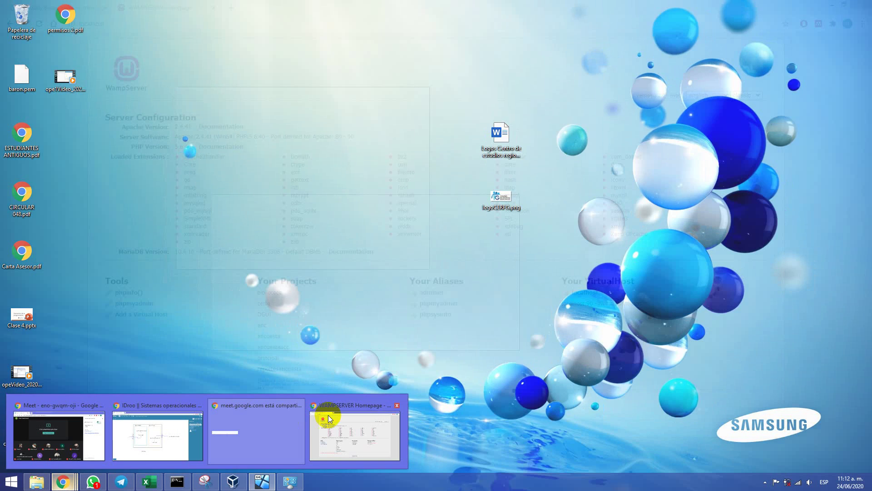
{"action": "left_click", "coordinate": [328, 416]}
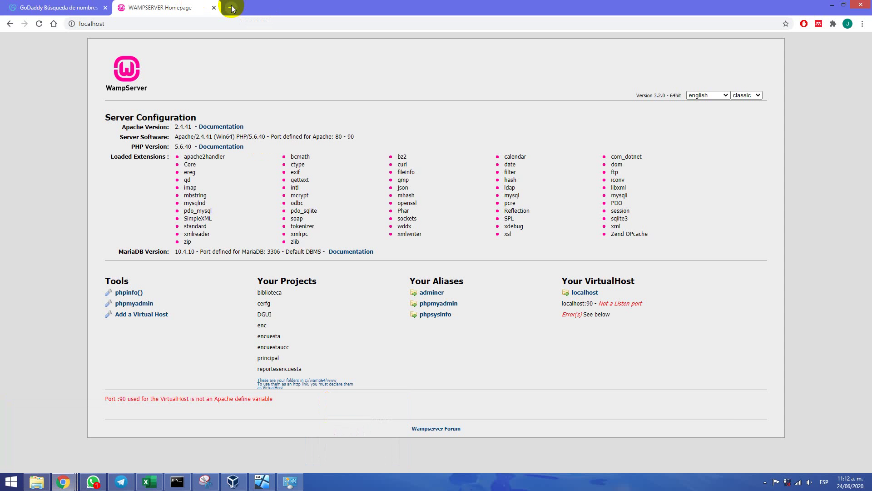
{"action": "key", "text": "ctrl+shift+n"}
{"action": "type", "text": "facebook"}
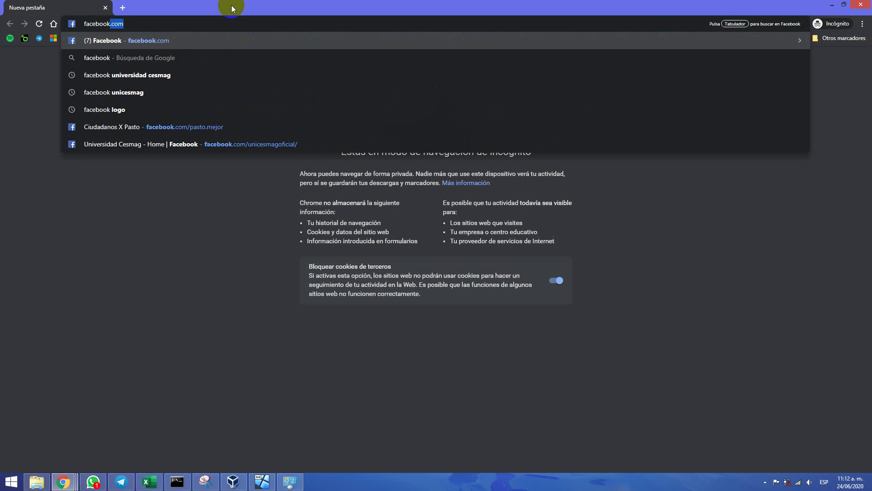
{"action": "type", "text": ".com"}
{"action": "key", "text": "Return"}
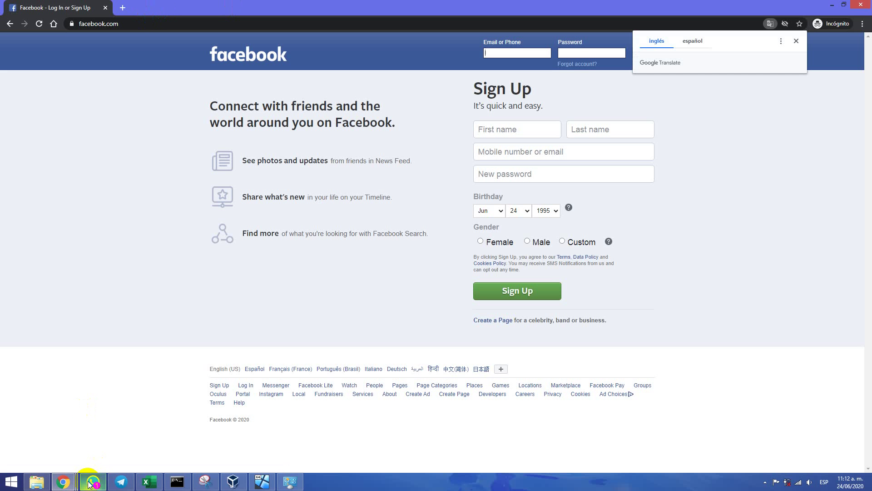
- Switch back to the WS SOI virtual machine and bring up the Command Prompt to review the nslookup output
{"action": "mouse_move", "coordinate": [64, 483]}
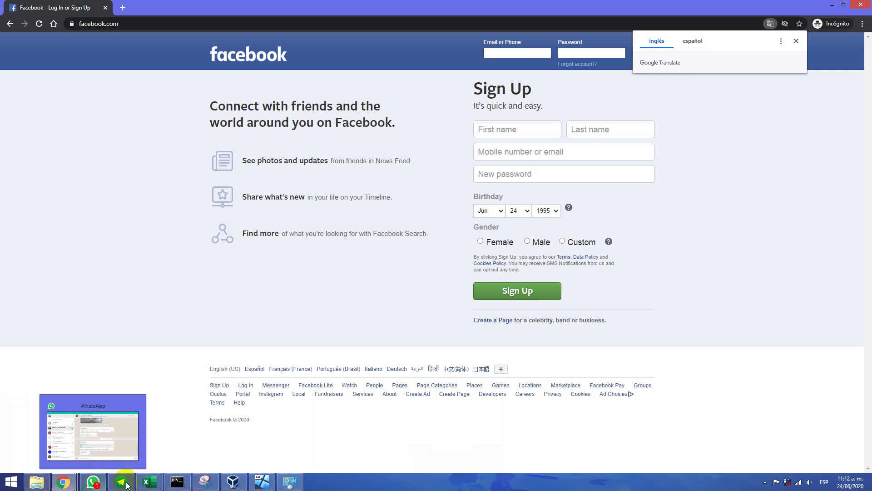
{"action": "left_click", "coordinate": [233, 482]}
{"action": "left_click", "coordinate": [262, 482]}
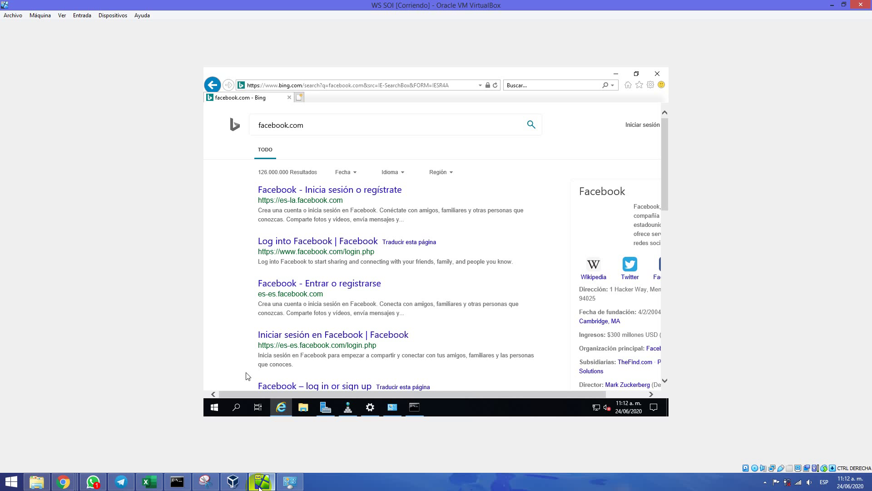
{"action": "mouse_move", "coordinate": [870, 377]}
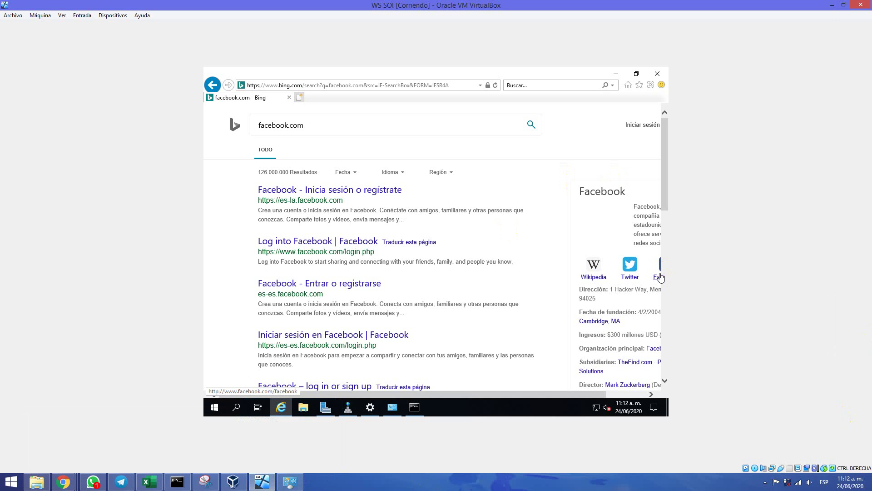
{"action": "left_click", "coordinate": [426, 404]}
{"action": "left_click", "coordinate": [413, 382]}
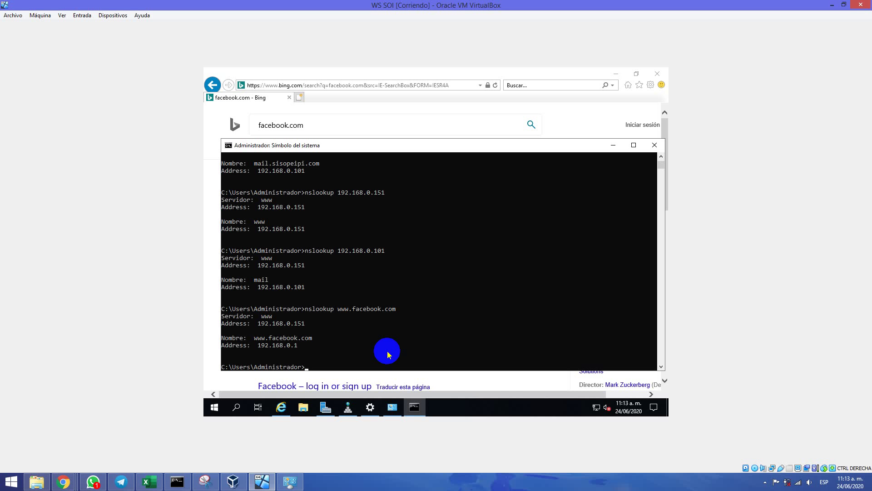
- Close the Command Prompt, Internet Explorer, Network Connections, DNS Manager, Settings and Server Manager windows
{"action": "left_click", "coordinate": [654, 145]}
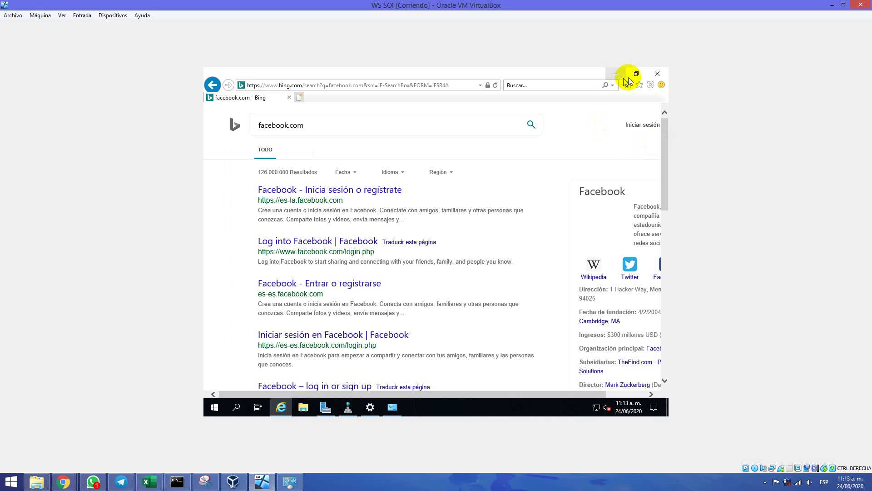
{"action": "left_click", "coordinate": [658, 73]}
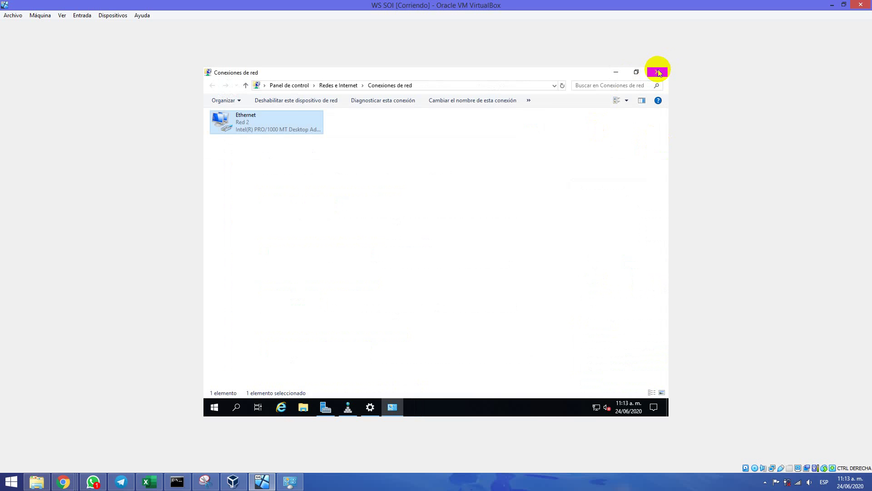
{"action": "left_click", "coordinate": [658, 72]}
{"action": "left_click", "coordinate": [657, 71]}
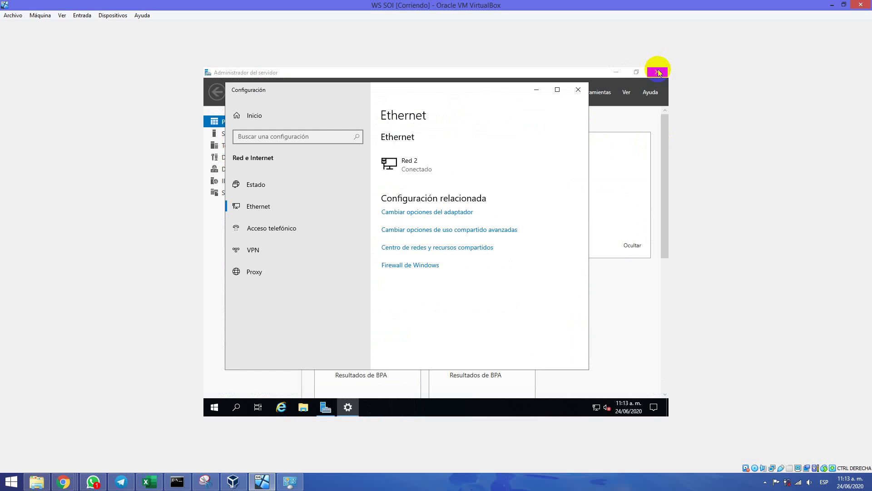
{"action": "left_click", "coordinate": [579, 90]}
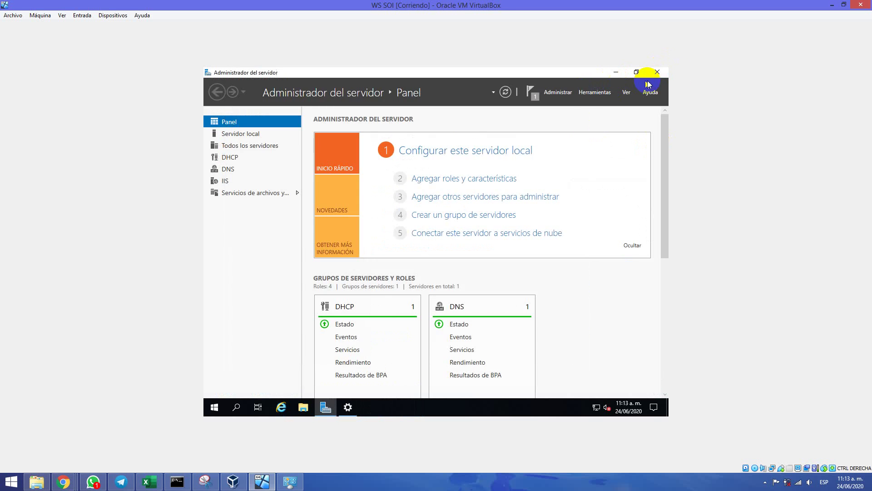
{"action": "left_click", "coordinate": [657, 72]}
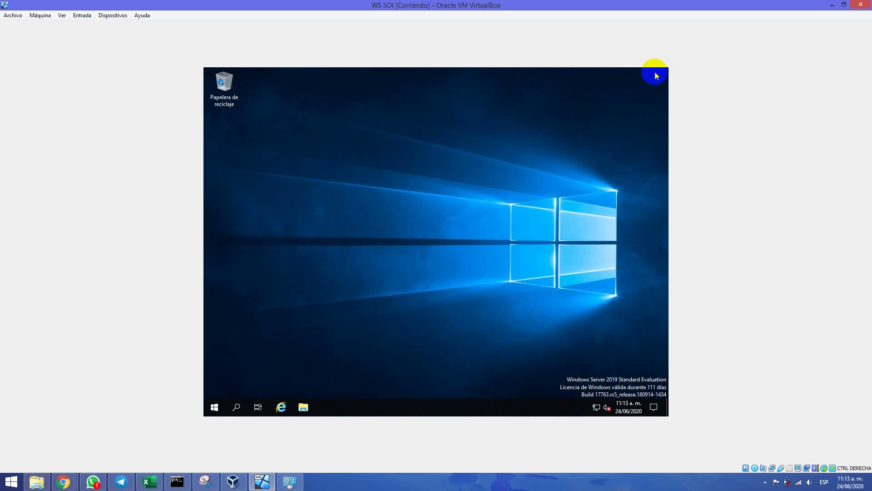
- Shut down Windows Server in the WS SOI virtual machine and confirm the shutdown
{"action": "left_click", "coordinate": [214, 405]}
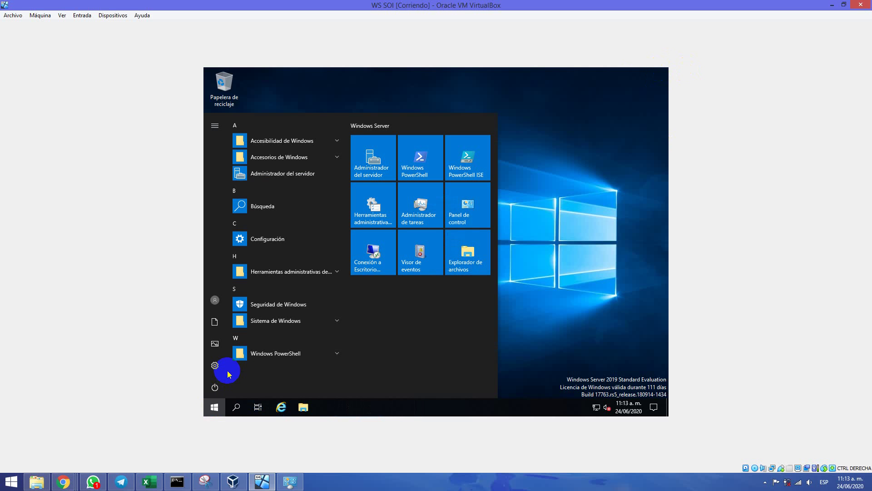
{"action": "left_click", "coordinate": [215, 387]}
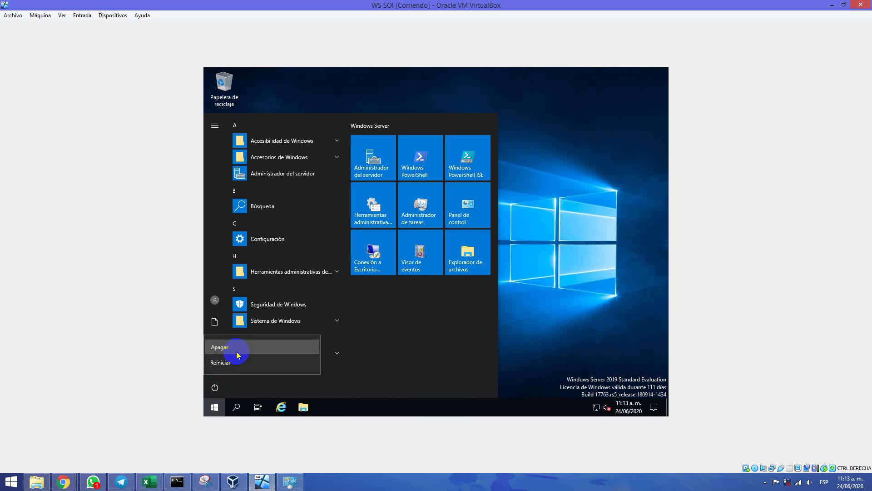
{"action": "left_click", "coordinate": [238, 352]}
{"action": "left_click", "coordinate": [341, 360]}
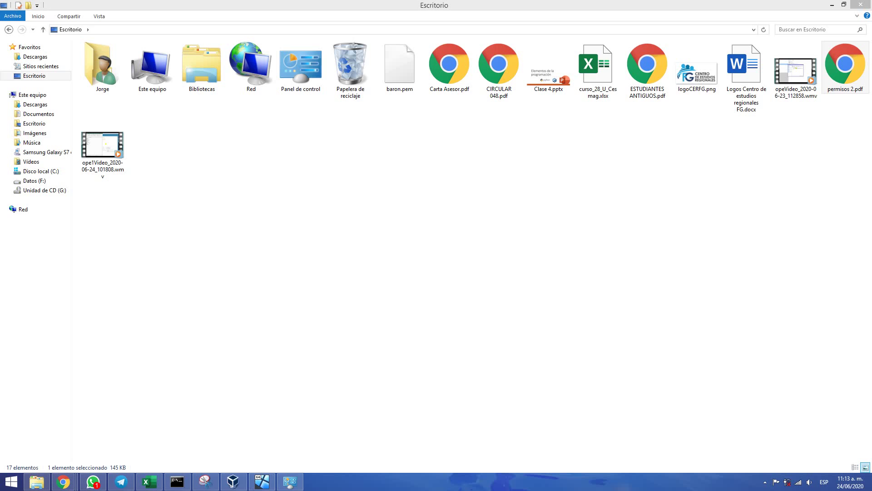
- Launch Word on the host computer and start the US SOI virtual machine from the VirtualBox manager
{"action": "left_click", "coordinate": [841, 85]}
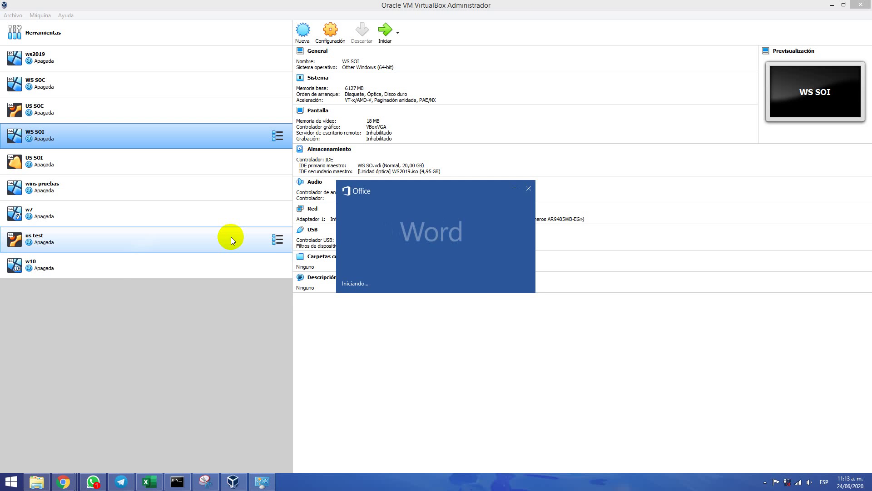
{"action": "left_click_drag", "start_coordinate": [234, 23], "coordinate": [854, 487]}
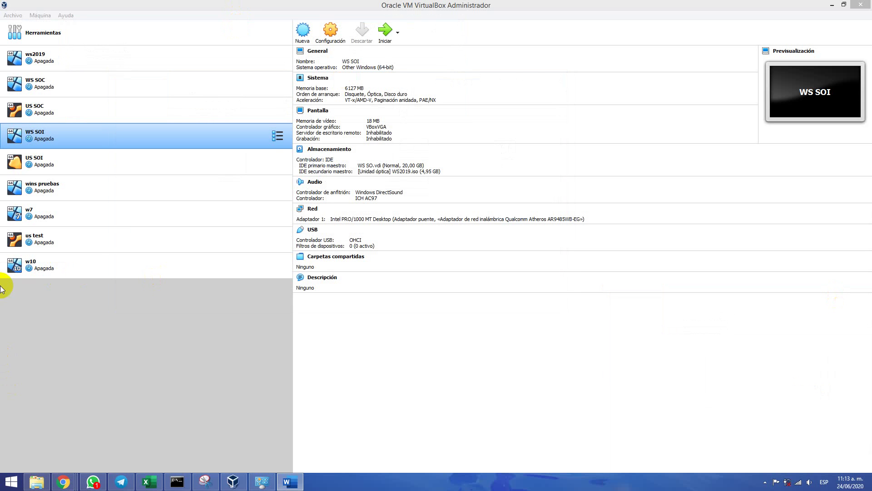
{"action": "left_click", "coordinate": [65, 166]}
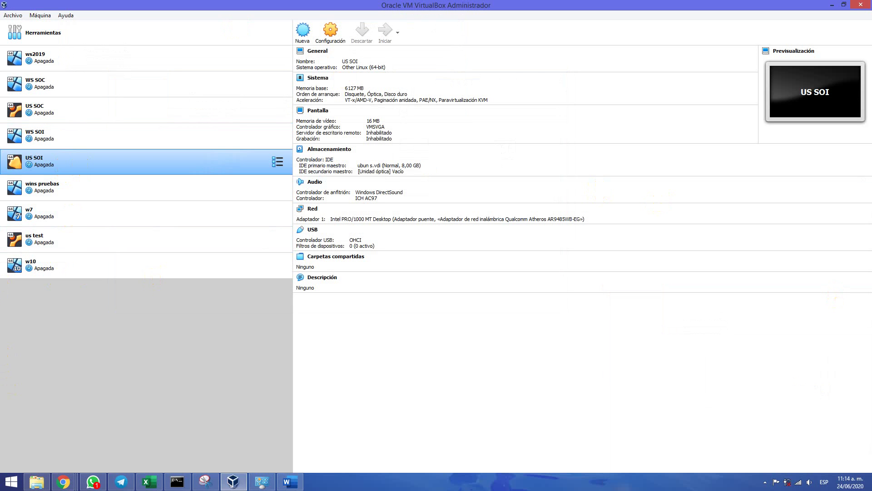
{"action": "key", "text": "alt+Tab"}
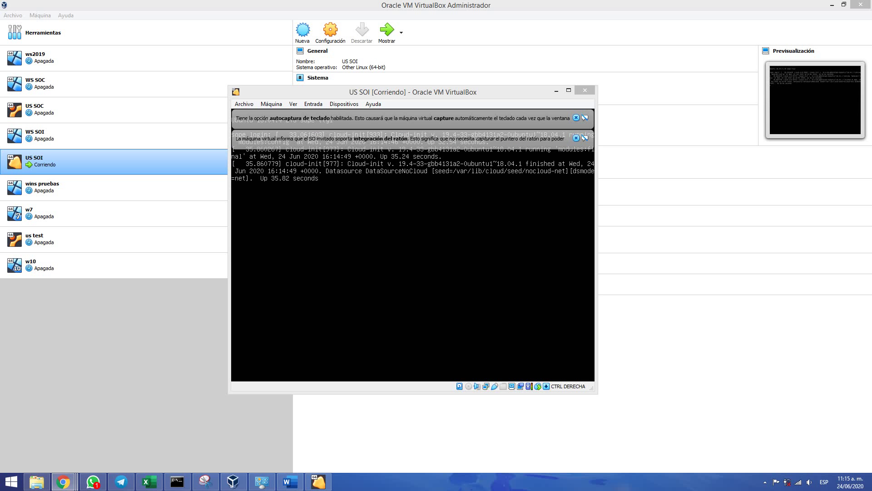
- Switch to Word, maximize its window and look through the recent documents for the network configuration guide
{"action": "left_click", "coordinate": [289, 482]}
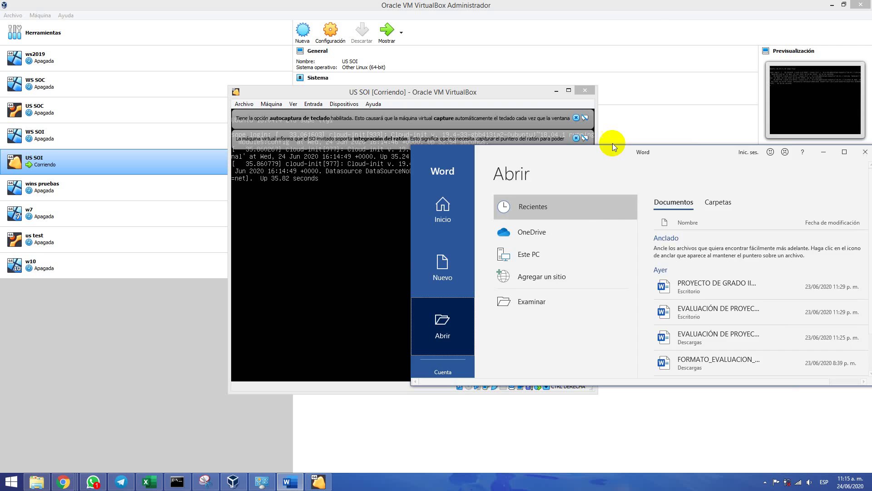
{"action": "double_click", "coordinate": [488, 4]}
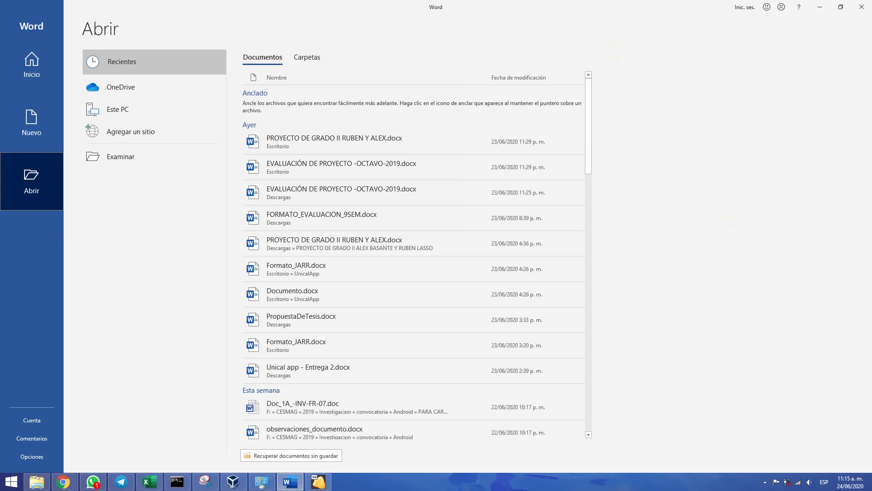
{"action": "left_click", "coordinate": [64, 482]}
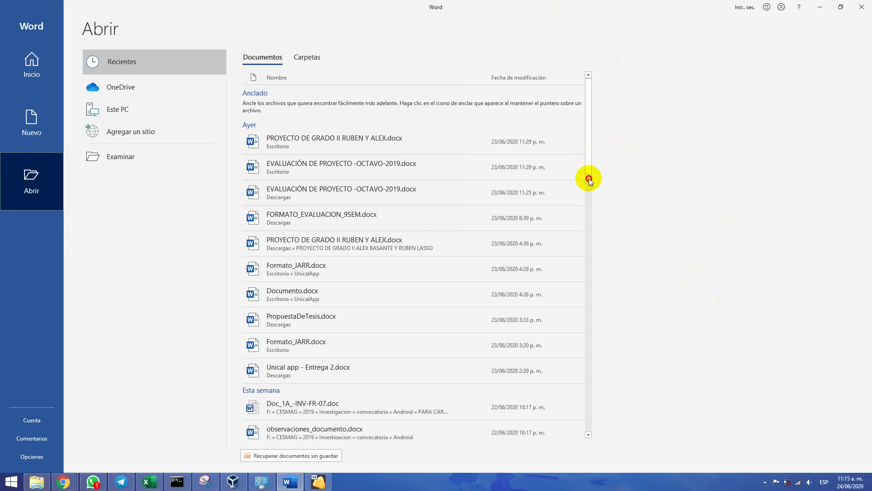
{"action": "left_click_drag", "start_coordinate": [586, 162], "coordinate": [578, 208]}
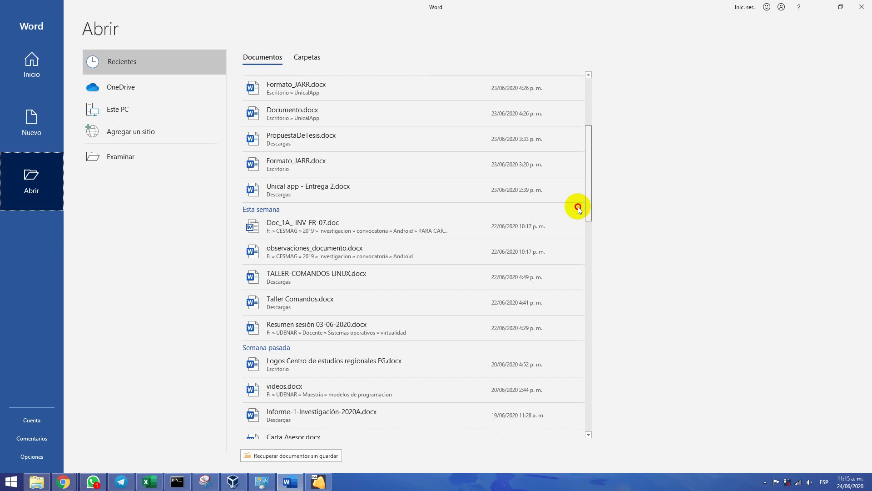
{"action": "left_click_drag", "start_coordinate": [578, 208], "coordinate": [577, 123]}
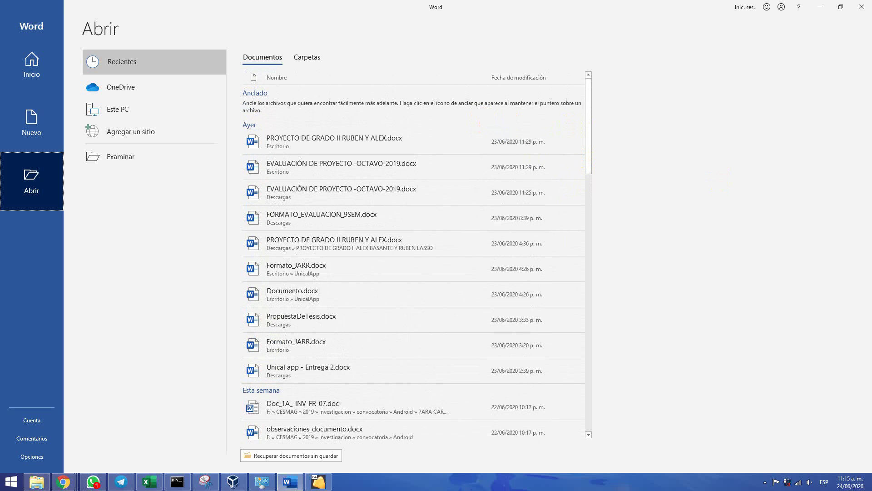
{"action": "key", "text": "alt+Tab"}
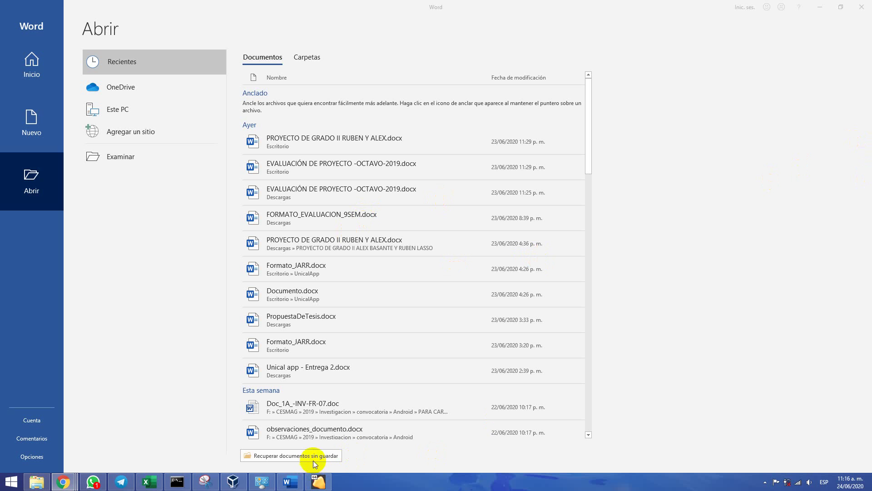
{"action": "key", "text": "alt+Tab"}
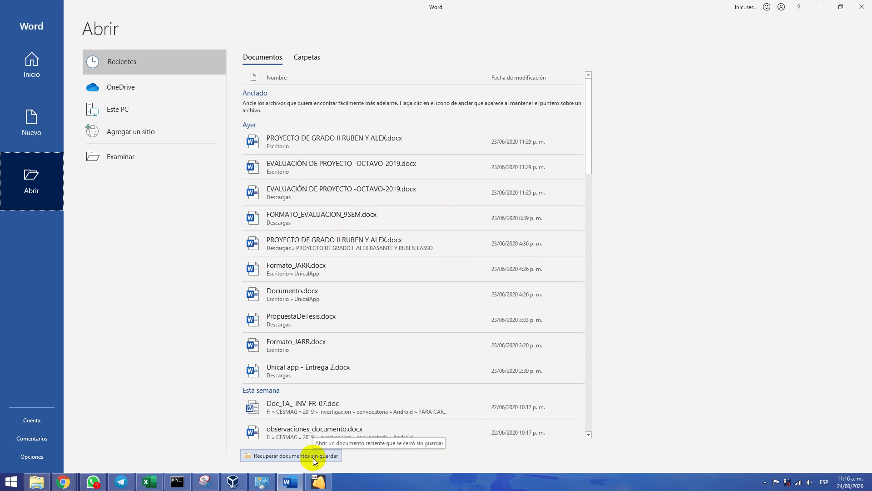
- Recover the unsaved document "Configurar interfaces de red" and save it to the Escritorio folder as Configurar interfaces de red.docx
{"action": "left_click", "coordinate": [318, 458]}
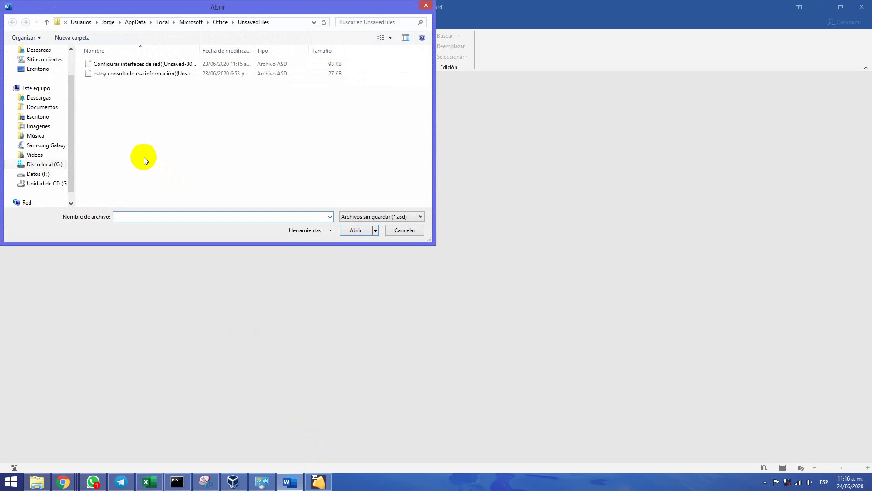
{"action": "double_click", "coordinate": [136, 67]}
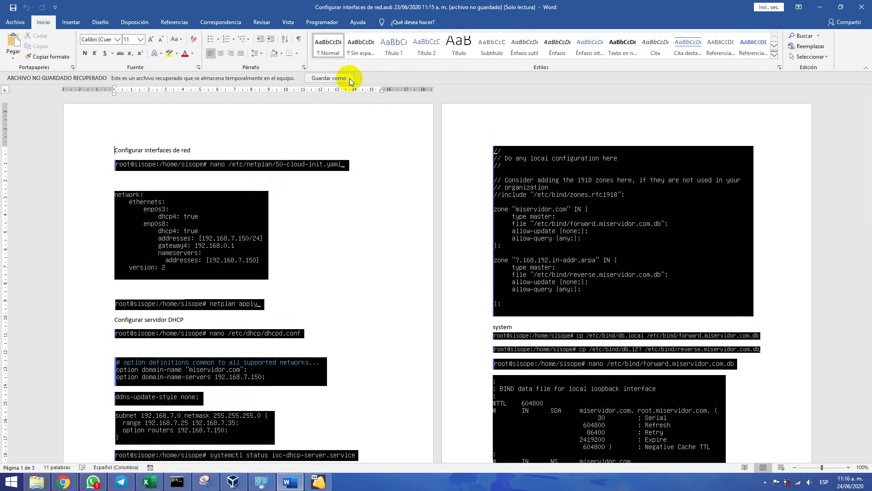
{"action": "left_click", "coordinate": [328, 79]}
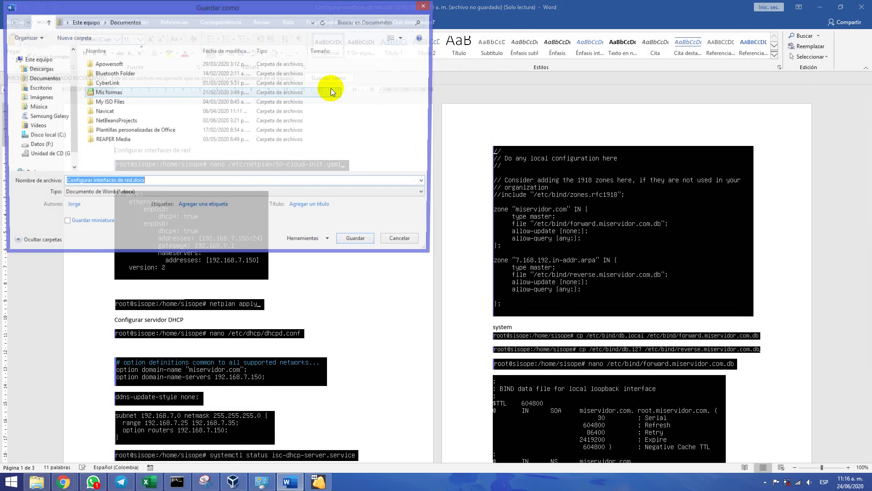
{"action": "left_click", "coordinate": [38, 87]}
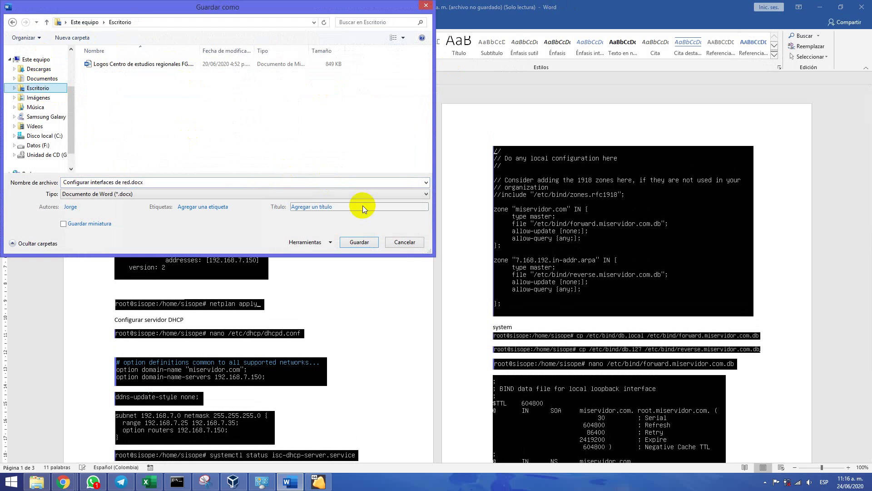
{"action": "left_click", "coordinate": [364, 241]}
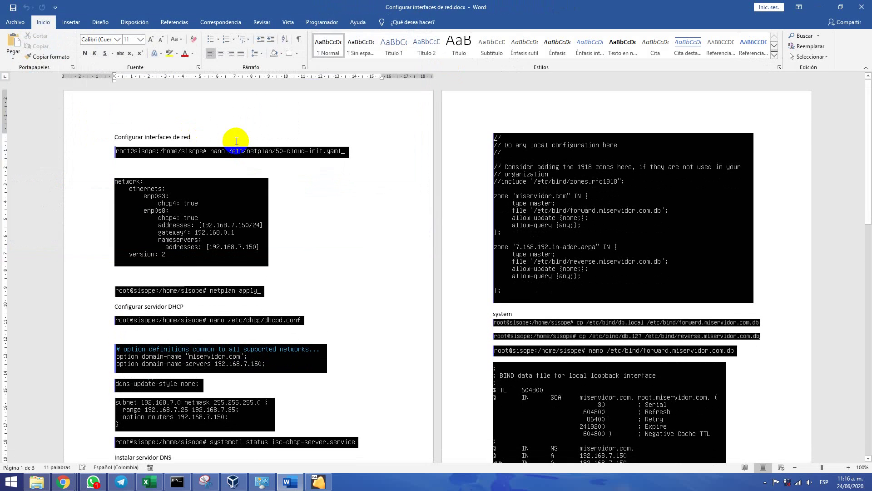
- Minimize Word and dismiss the keyboard auto-capture and mouse integration notices in the US SOI virtual machine
{"action": "left_click", "coordinate": [820, 7]}
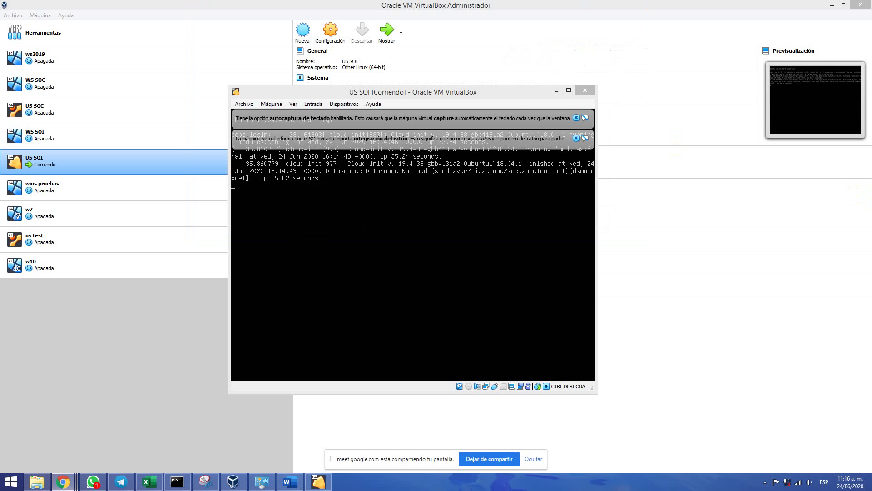
{"action": "left_click", "coordinate": [443, 237]}
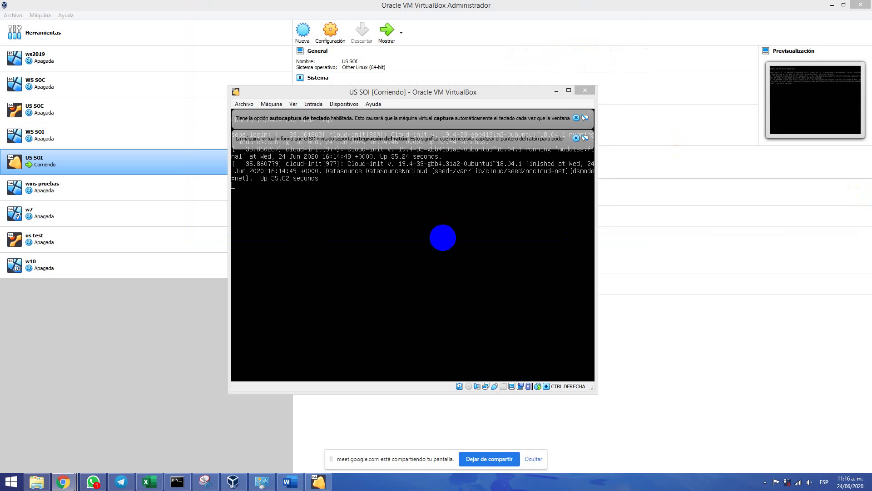
{"action": "left_click", "coordinate": [576, 138]}
{"action": "left_click", "coordinate": [576, 119]}
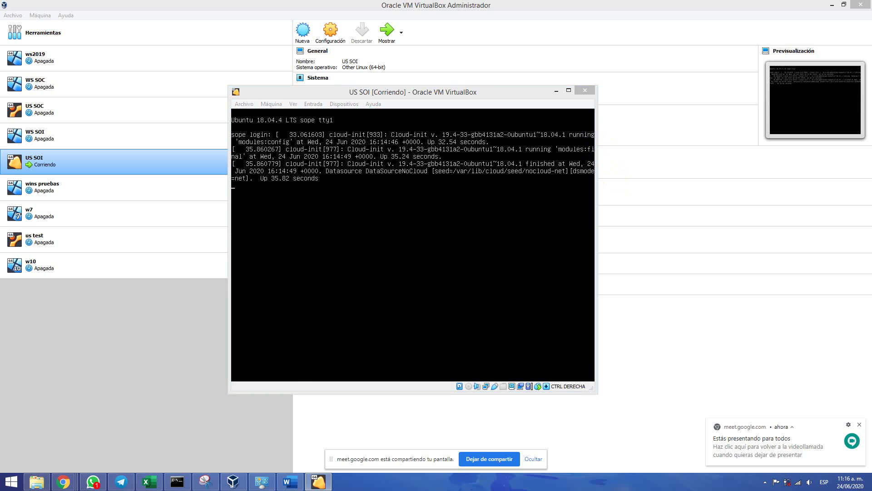
{"action": "key", "text": "alt+Tab"}
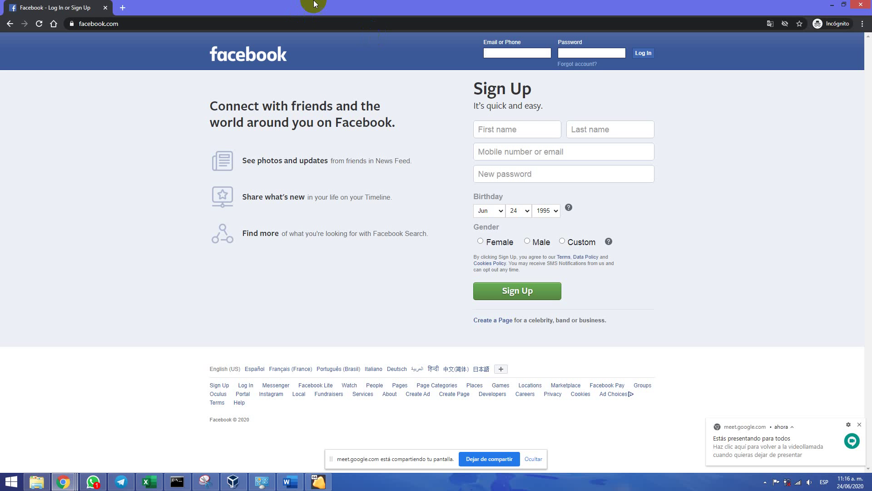
{"action": "key", "text": "alt+Tab"}
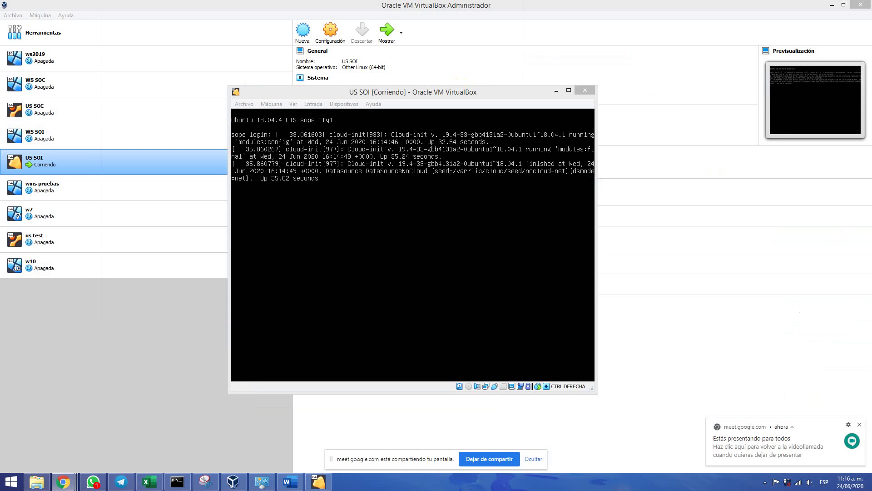